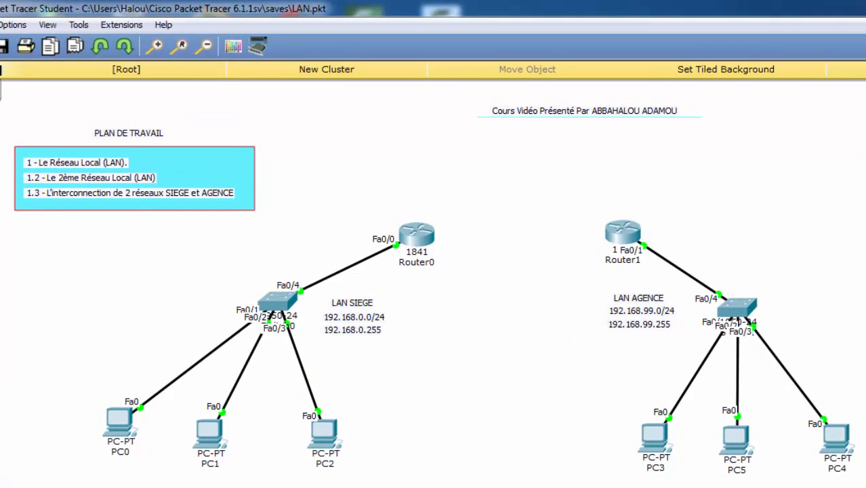
Step: Place a text note reading "LAN INTER-CONNEXION" in the empty area above and between the two routers
{"action": "left_click", "coordinate": [465, 168]}
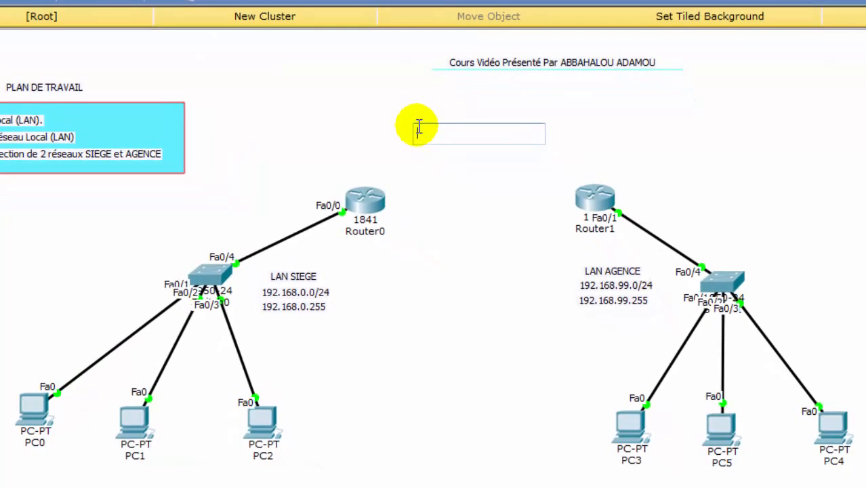
{"action": "type", "text": "&"}
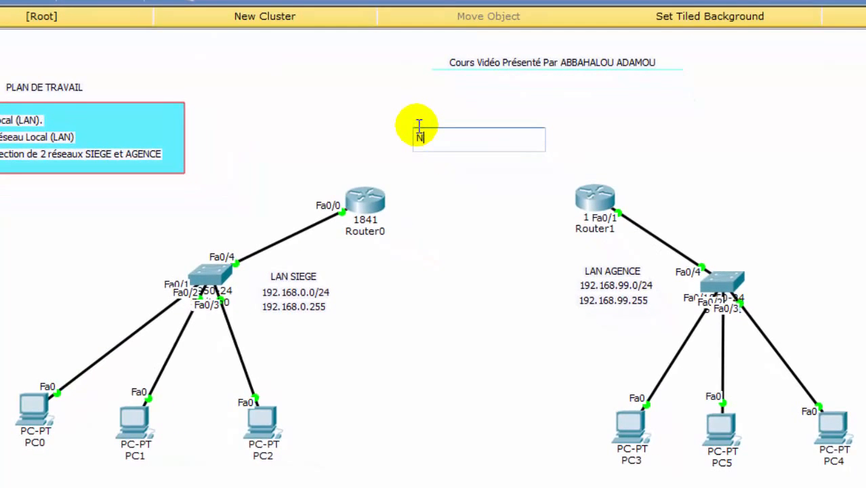
{"action": "key", "text": "BackSpace"}
{"action": "type", "text": "LAN INTER"}
{"action": "type", "text": "-CONN"}
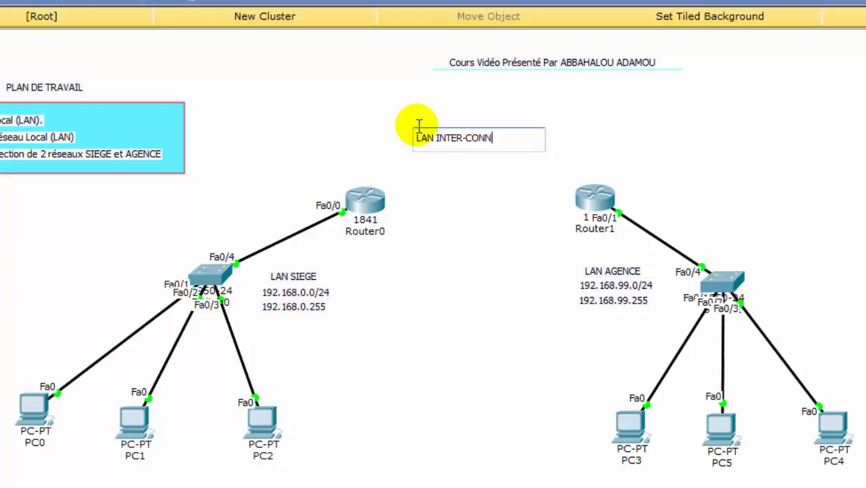
{"action": "type", "text": "EXION"}
Step: Add a text note with the interconnection network address 192.168.50.0/24 beside the LAN INTER-CONNEXION label
{"action": "left_click", "coordinate": [597, 134]}
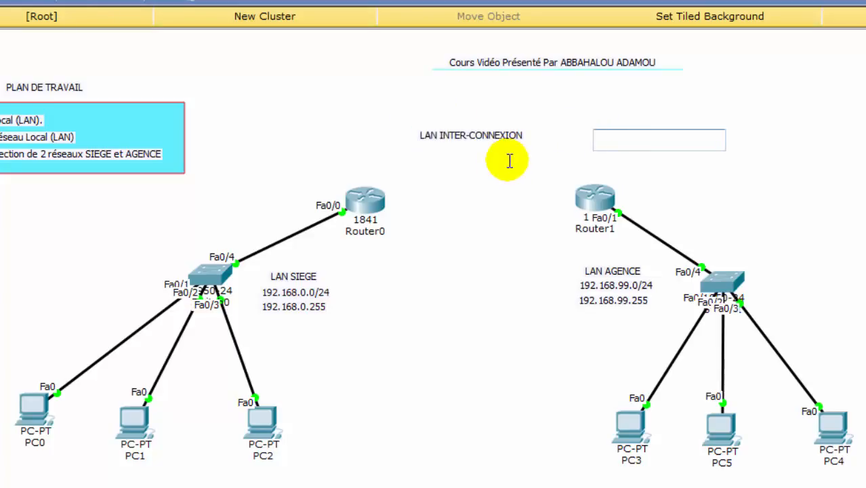
{"action": "type", "text": "192"}
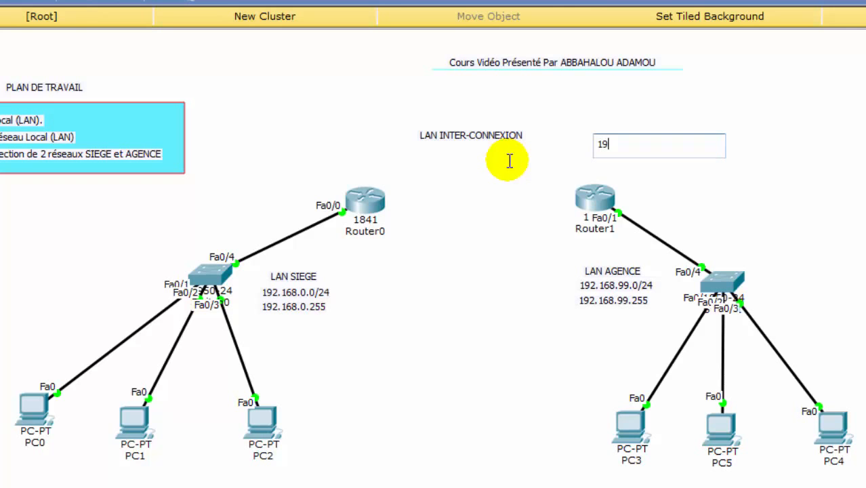
{"action": "type", "text": ".1"}
{"action": "type", "text": "68"}
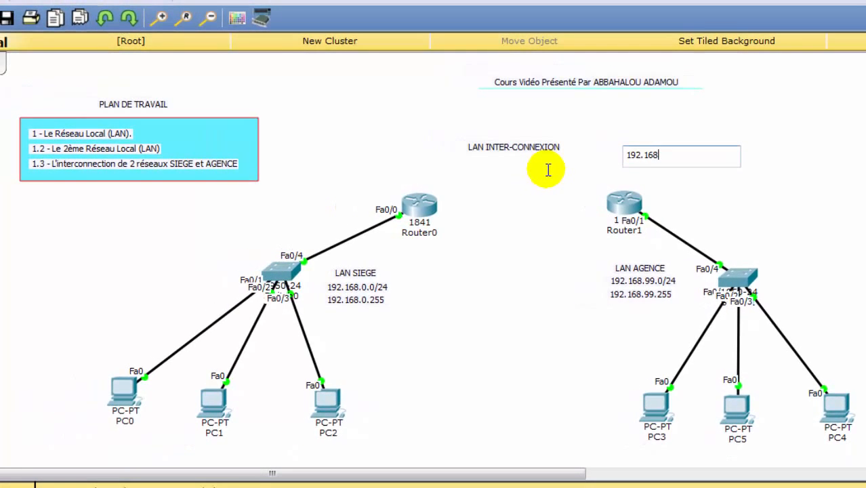
{"action": "type", "text": ".100"}
{"action": "key", "text": "BackSpace"}
{"action": "key", "text": "BackSpace"}
{"action": "key", "text": "BackSpace"}
{"action": "type", "text": "50."}
{"action": "type", "text": "0/"}
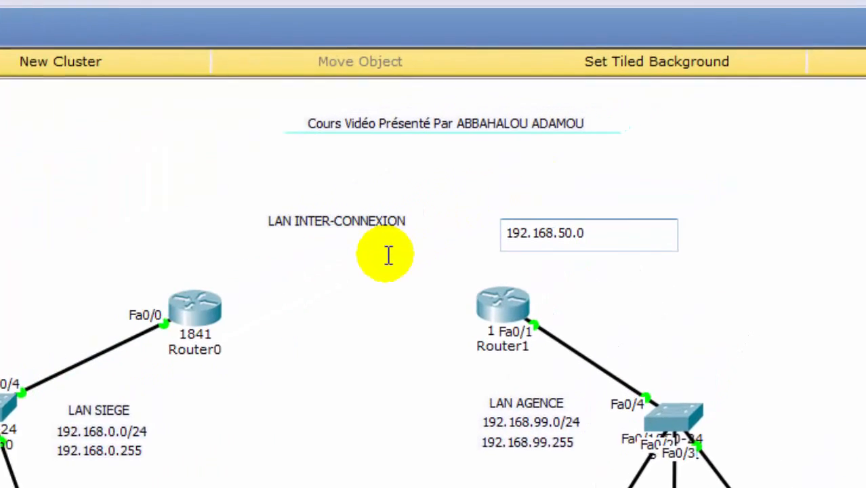
{"action": "type", "text": "2"}
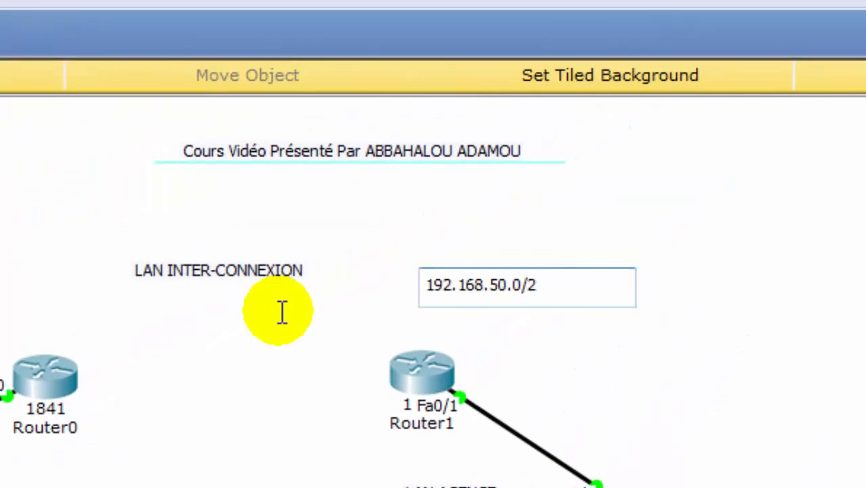
{"action": "type", "text": "2"}
{"action": "key", "text": "BackSpace"}
{"action": "type", "text": "4"}
Step: Add a text note with the broadcast address 192.168.50.255 near the 192.168.50.0/24 note
{"action": "left_click", "coordinate": [575, 318]}
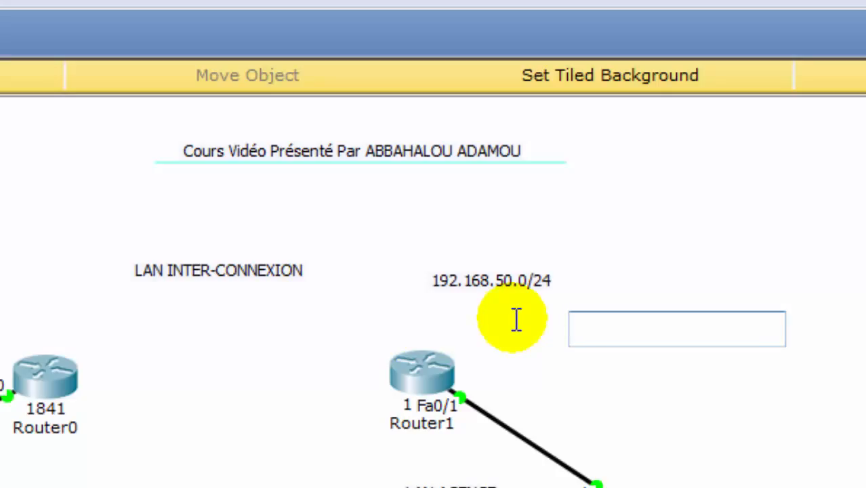
{"action": "type", "text": "1"}
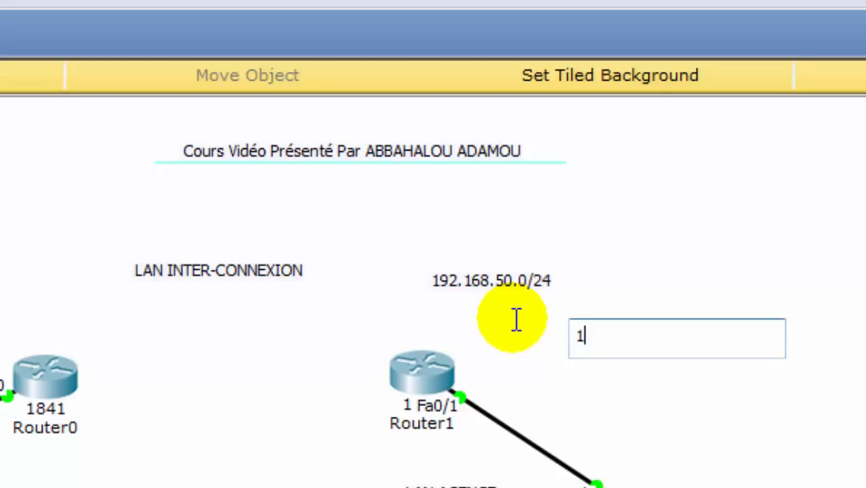
{"action": "type", "text": "92.168."}
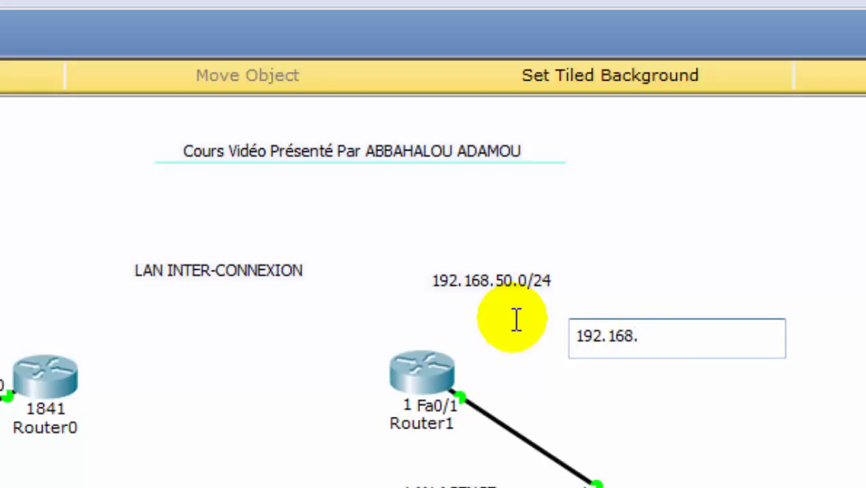
{"action": "type", "text": "50.255"}
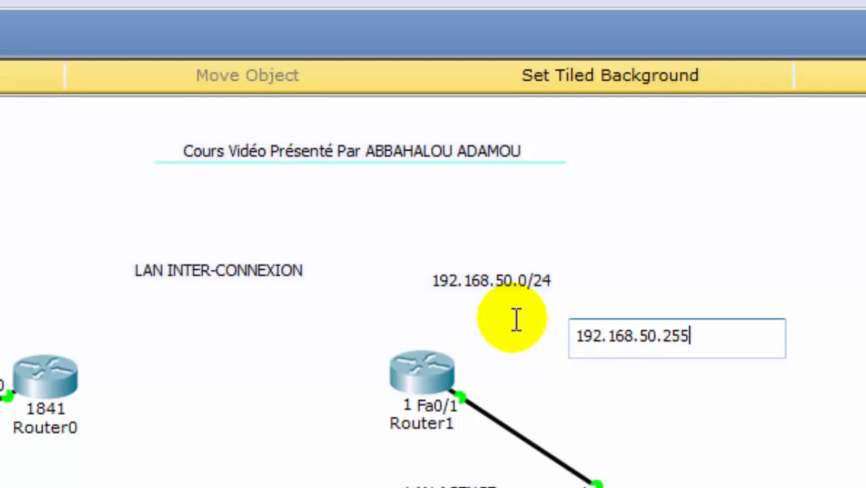
{"action": "left_click", "coordinate": [698, 224]}
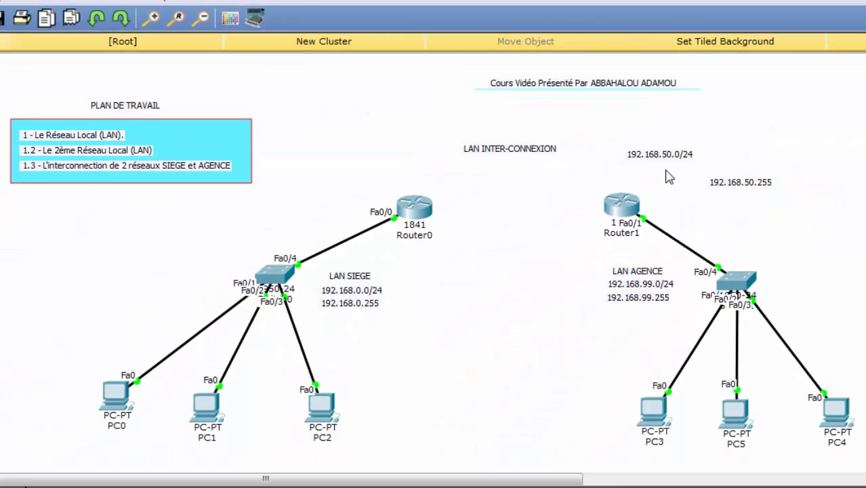
Step: Stack the 192.168.50.0/24 and 192.168.50.255 notes directly beneath the LAN INTER-CONNEXION label
{"action": "left_click_drag", "start_coordinate": [655, 159], "coordinate": [510, 172]}
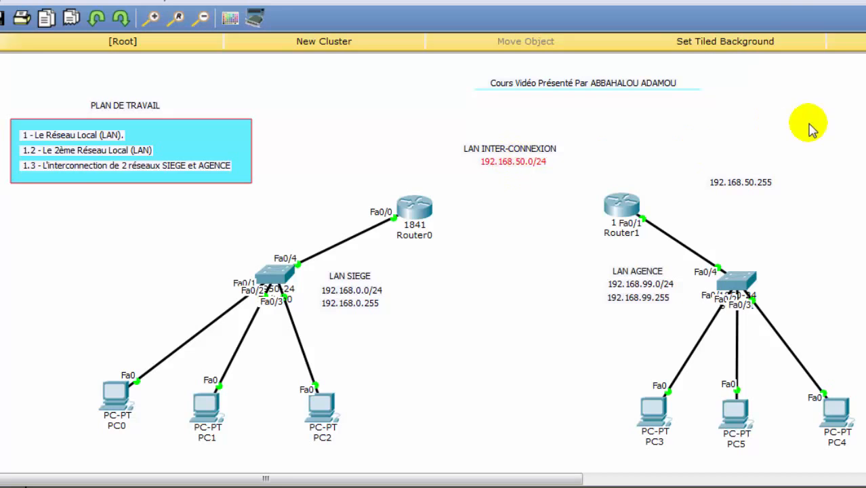
{"action": "left_click_drag", "start_coordinate": [748, 179], "coordinate": [524, 177]}
{"action": "left_click", "coordinate": [672, 125]}
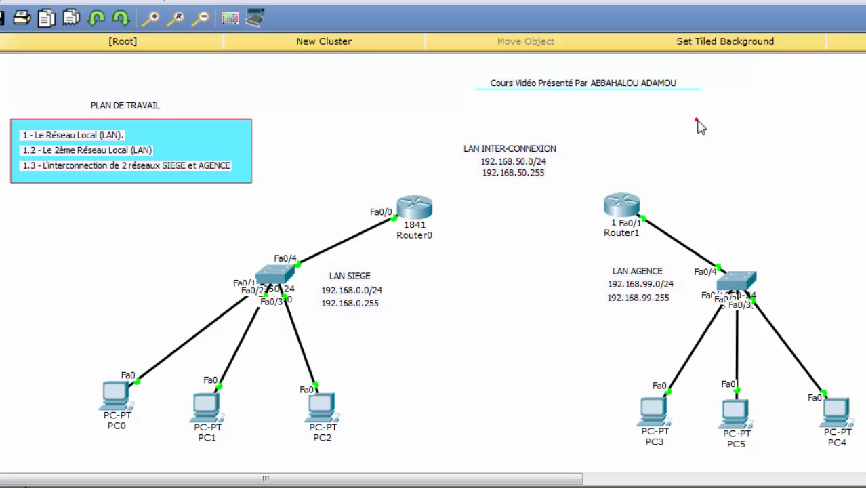
Step: Move the three interconnection notes together slightly upward, closer to the course title
{"action": "left_click_drag", "start_coordinate": [574, 144], "coordinate": [455, 193]}
{"action": "left_click_drag", "start_coordinate": [488, 158], "coordinate": [503, 140]}
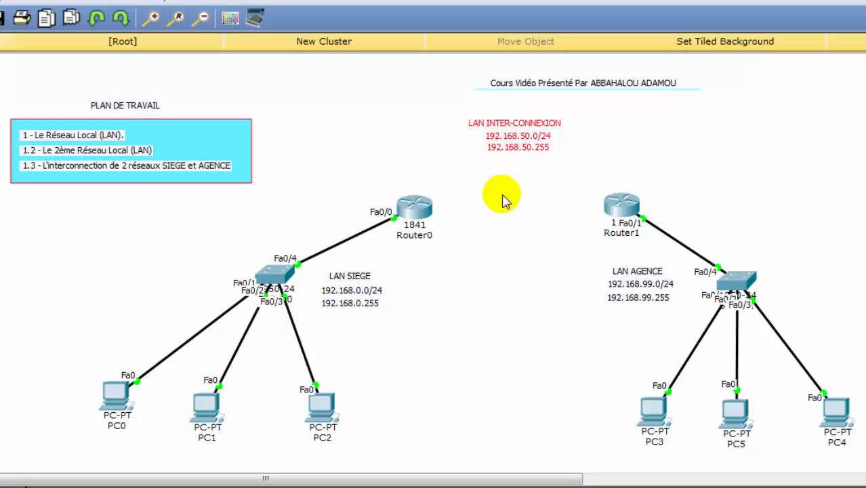
{"action": "left_click", "coordinate": [609, 139]}
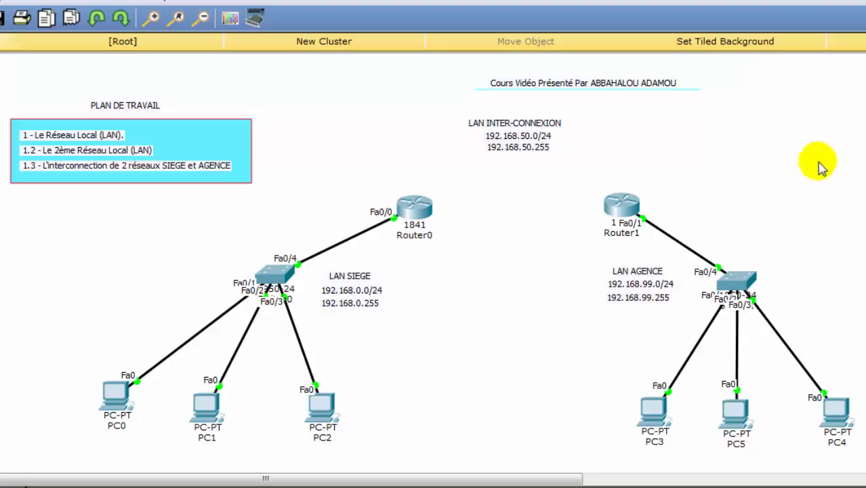
Step: Open Router0's command line, clear the pending ip route line and exit global configuration mode
{"action": "left_click", "coordinate": [410, 234]}
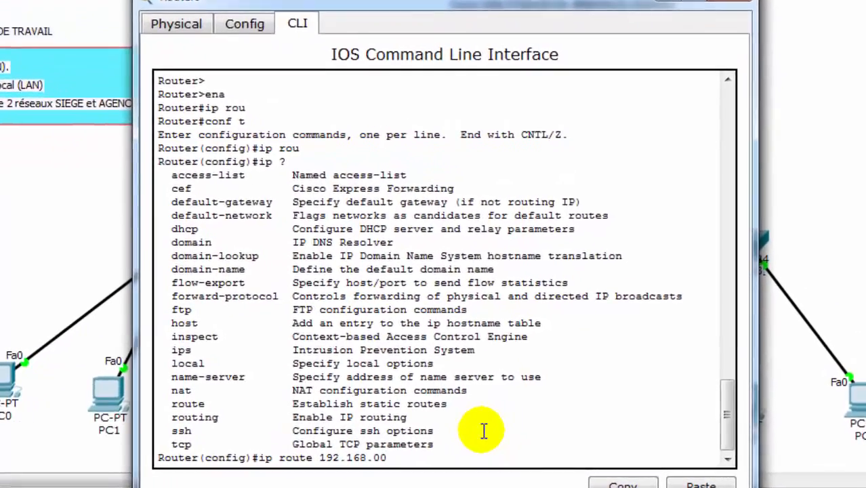
{"action": "key", "text": "Return"}
{"action": "key", "text": "Return"}
{"action": "key", "text": "Return"}
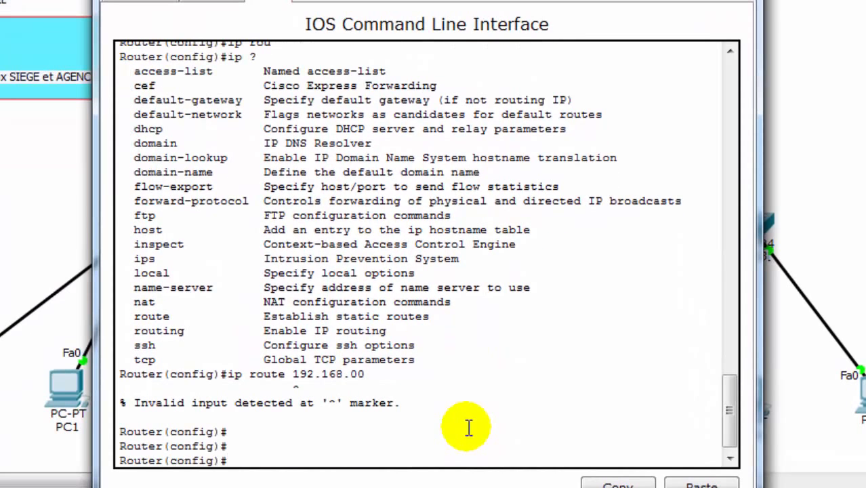
{"action": "type", "text": "exit"}
{"action": "key", "text": "Return"}
{"action": "key", "text": "Return"}
{"action": "key", "text": "Return"}
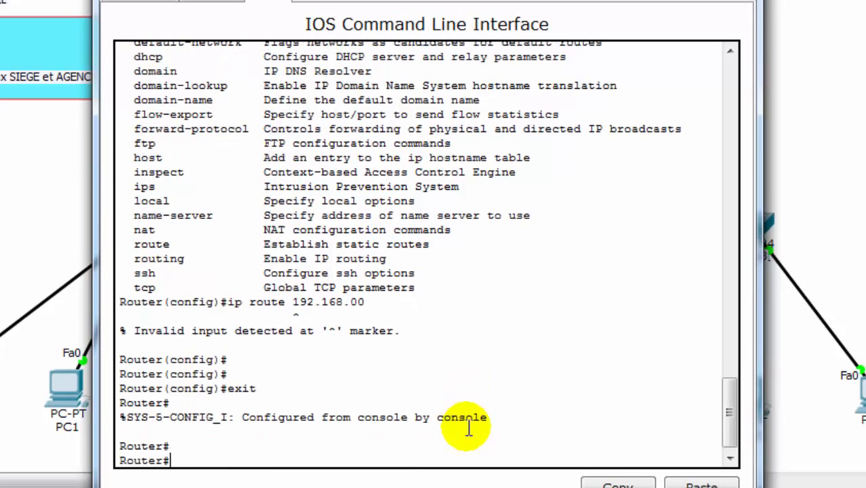
{"action": "type", "text": "conf t"}
{"action": "key", "text": "Return"}
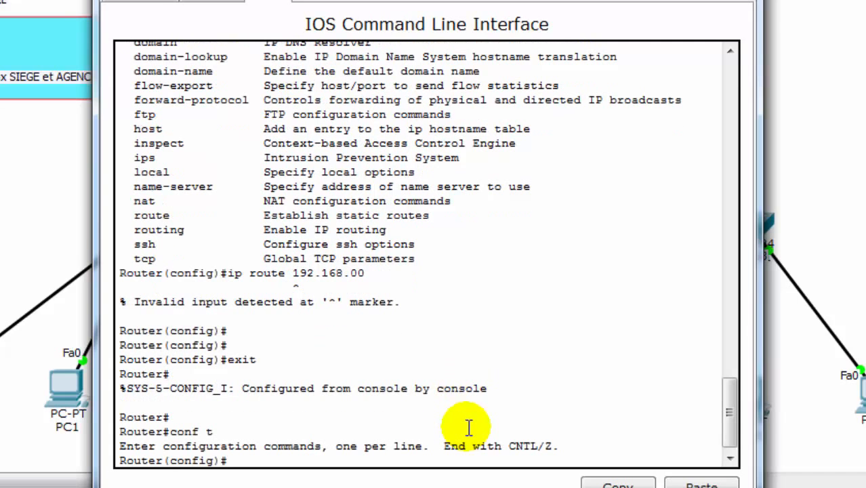
{"action": "type", "text": "exit"}
{"action": "key", "text": "Return"}
{"action": "key", "text": "Up"}
{"action": "key", "text": "Up"}
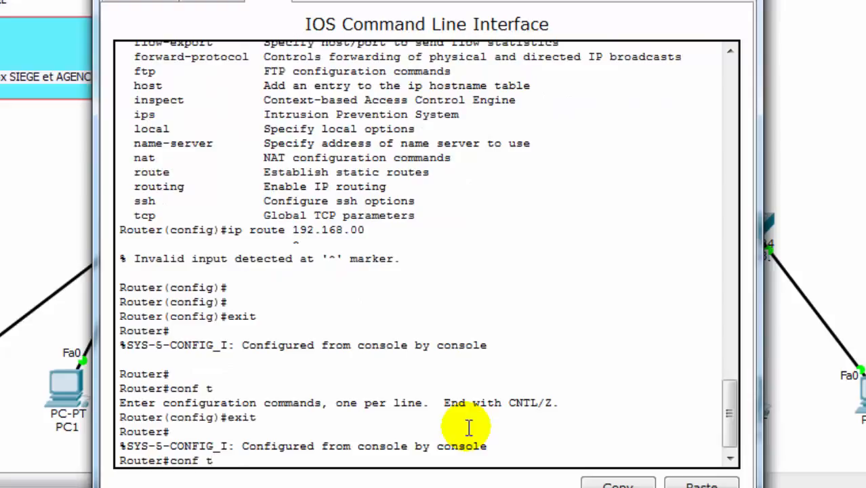
{"action": "key", "text": "BackSpace"}
{"action": "key", "text": "BackSpace"}
{"action": "key", "text": "BackSpace"}
{"action": "key", "text": "BackSpace"}
{"action": "key", "text": "BackSpace"}
{"action": "key", "text": "BackSpace"}
{"action": "type", "text": "ena"}
{"action": "key", "text": "BackSpace"}
{"action": "key", "text": "BackSpace"}
{"action": "key", "text": "BackSpace"}
Step: Exit the router's console session and start a new one at the user prompt
{"action": "type", "text": "exit"}
{"action": "key", "text": "Return"}
{"action": "key", "text": "Return"}
{"action": "key", "text": "Return"}
{"action": "key", "text": "Return"}
{"action": "key", "text": "Return"}
{"action": "key", "text": "Return"}
{"action": "key", "text": "Return"}
{"action": "key", "text": "Return"}
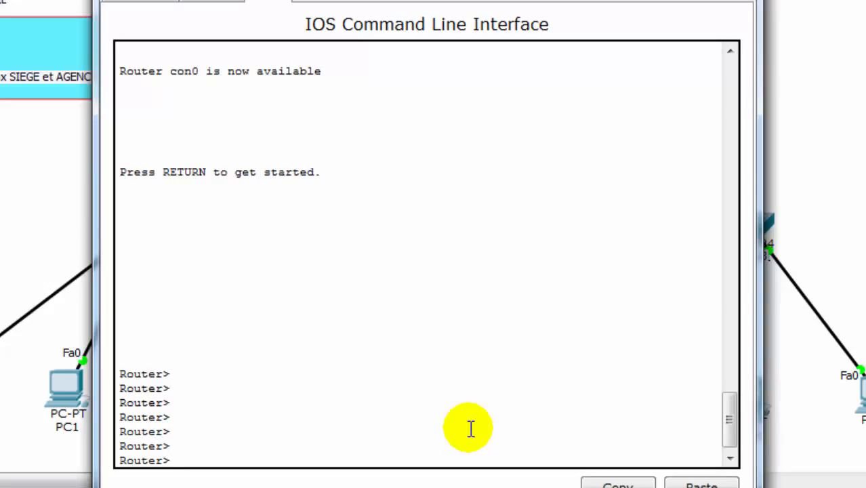
Step: Enter privileged mode on Router0 and display its IP routing table
{"action": "type", "text": "ena"}
{"action": "key", "text": "Return"}
{"action": "type", "text": "s"}
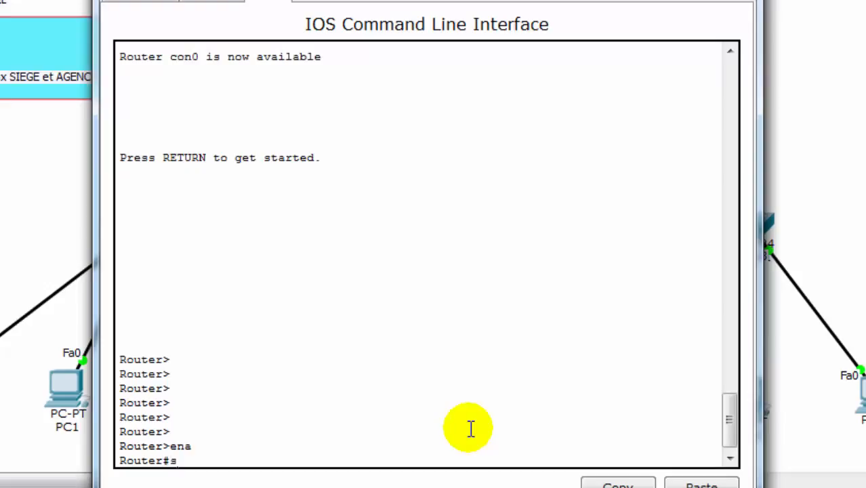
{"action": "type", "text": "ho ip rout"}
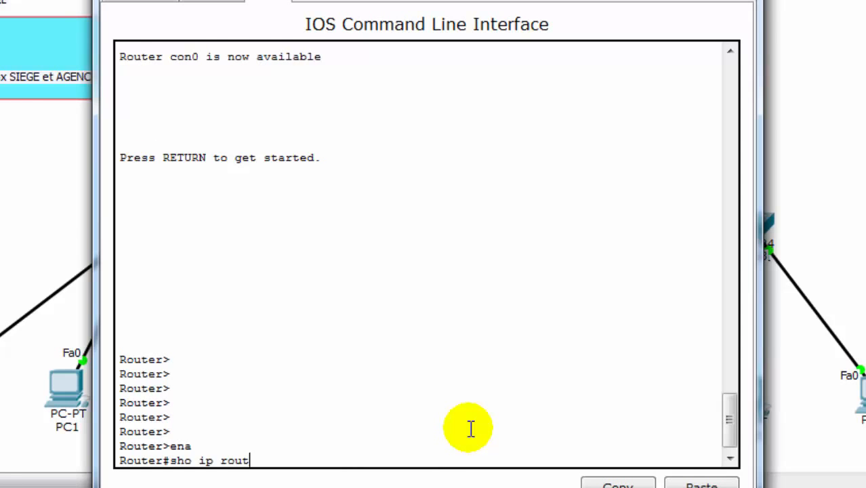
{"action": "key", "text": "Tab"}
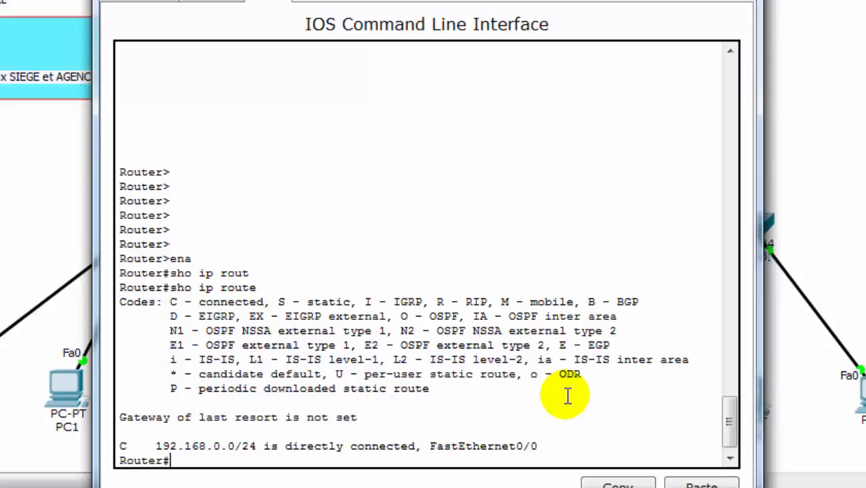
Step: Assign IP address 192.168.50.1 with mask 255.255.255.0 to Router0's interface fa0/1 in configuration mode
{"action": "type", "text": "conf t"}
{"action": "key", "text": "Return"}
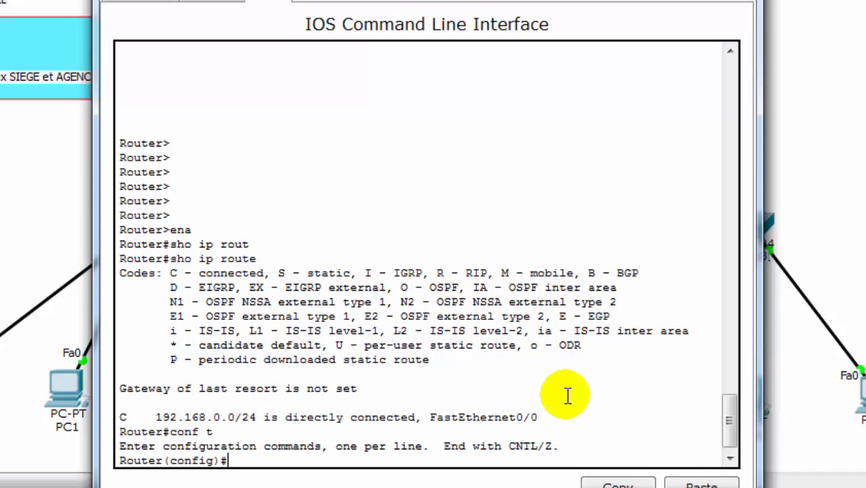
{"action": "type", "text": "int fa0/1"}
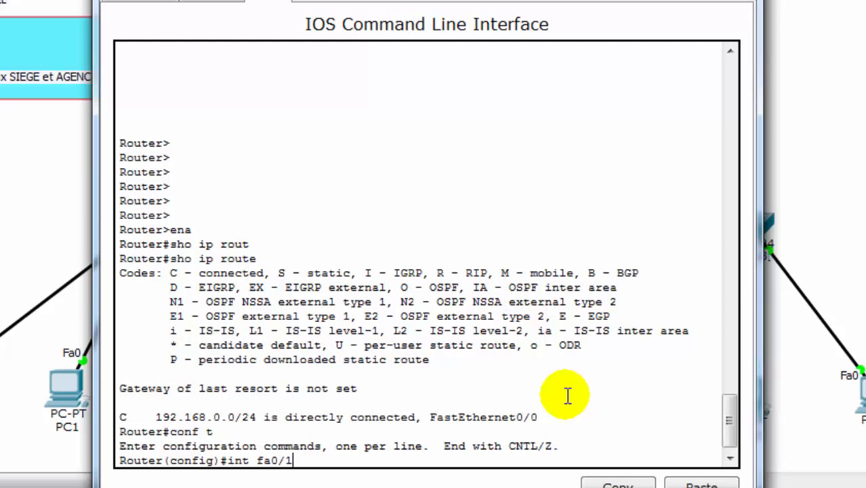
{"action": "key", "text": "Return"}
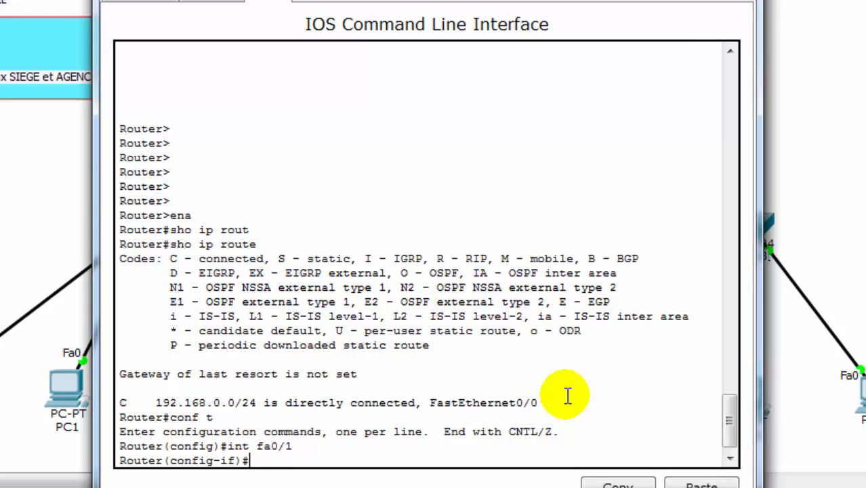
{"action": "type", "text": "ip add"}
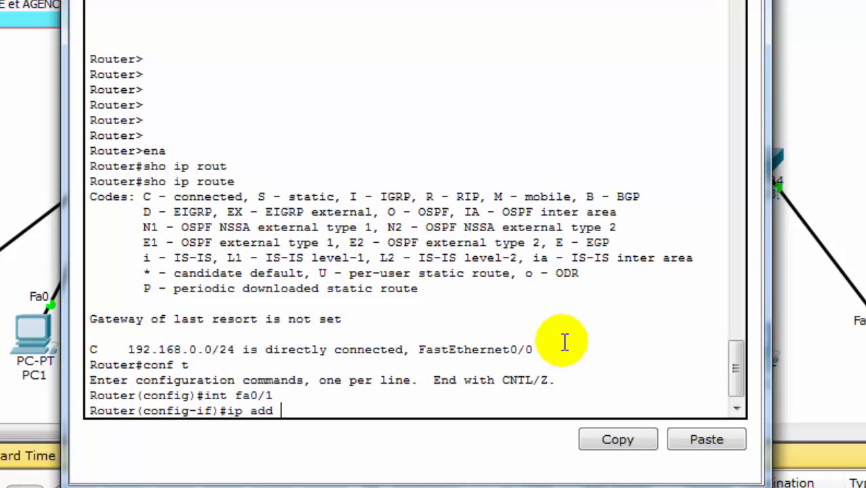
{"action": "type", "text": " 192.168.50"}
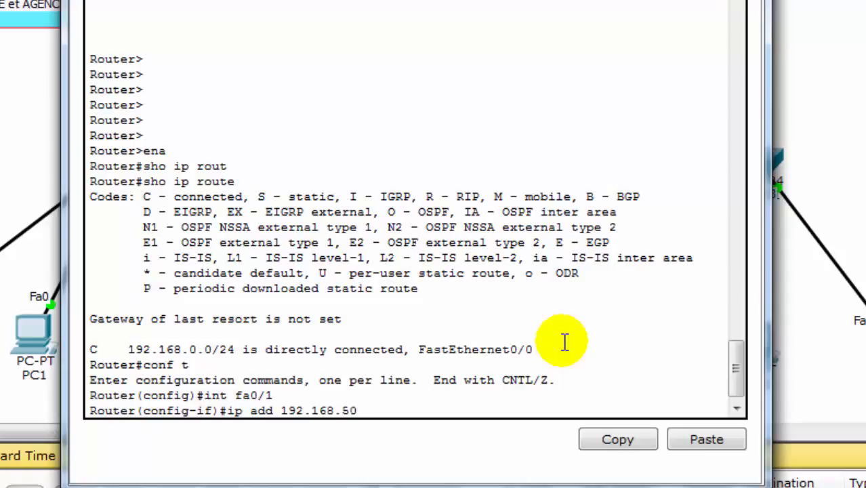
{"action": "type", "text": ".1"}
{"action": "type", "text": " 25"}
{"action": "type", "text": "5."}
{"action": "key", "text": "BackSpace"}
{"action": "type", "text": "5.2552"}
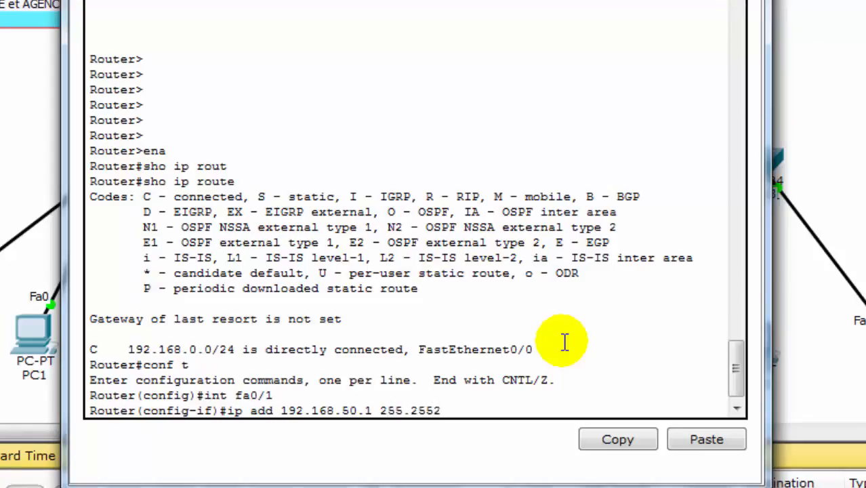
{"action": "key", "text": "BackSpace"}
{"action": "type", "text": ".255.255.0"}
{"action": "key", "text": "Return"}
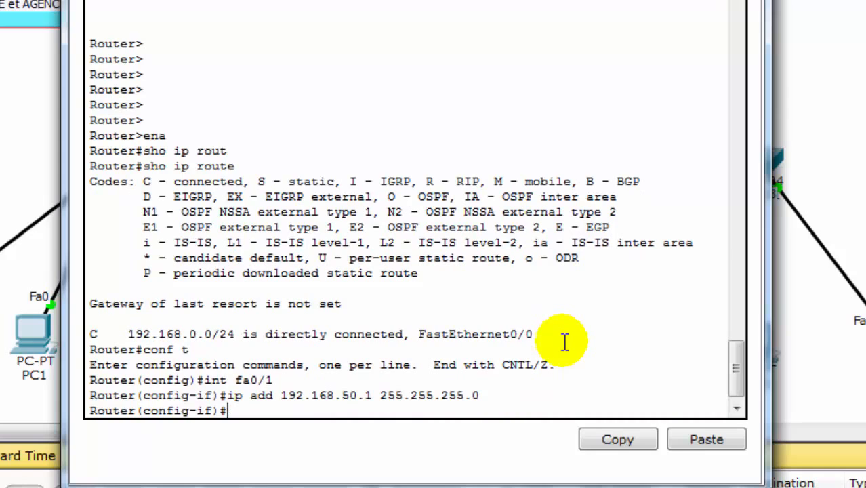
Step: Enable Router0's fa0/1 interface with no shut and save the configuration with do write
{"action": "type", "text": "no shut"}
{"action": "key", "text": "Return"}
{"action": "key", "text": "Return"}
{"action": "key", "text": "Return"}
{"action": "key", "text": "Return"}
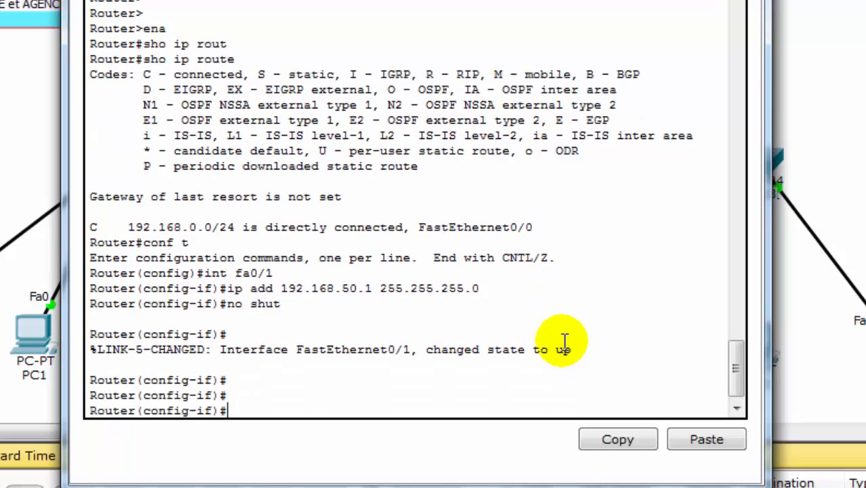
{"action": "type", "text": "do write"}
{"action": "key", "text": "Return"}
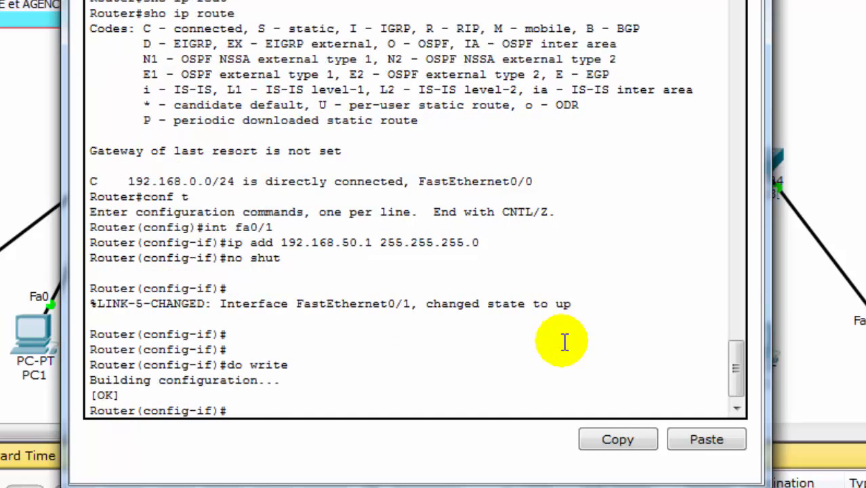
Step: Exit interface and global configuration modes on Router0 to return to the privileged prompt
{"action": "key", "text": "Return"}
{"action": "key", "text": "Return"}
{"action": "key", "text": "Return"}
{"action": "key", "text": "Return"}
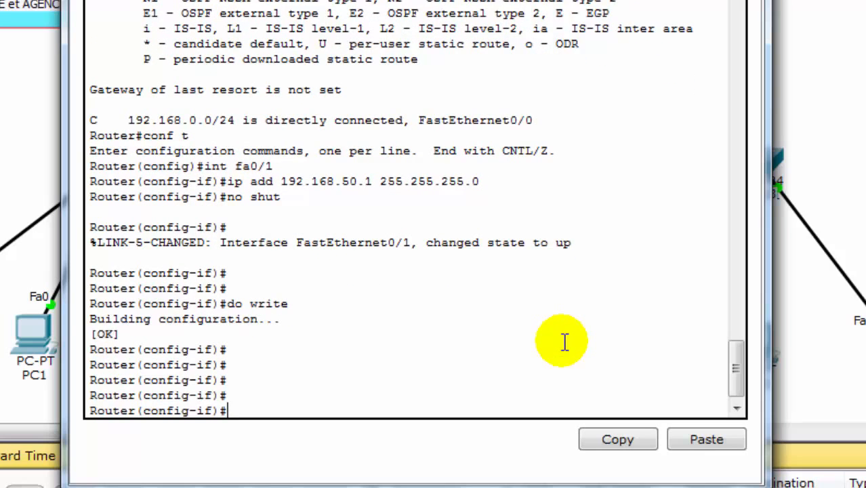
{"action": "type", "text": "exit"}
{"action": "key", "text": "Return"}
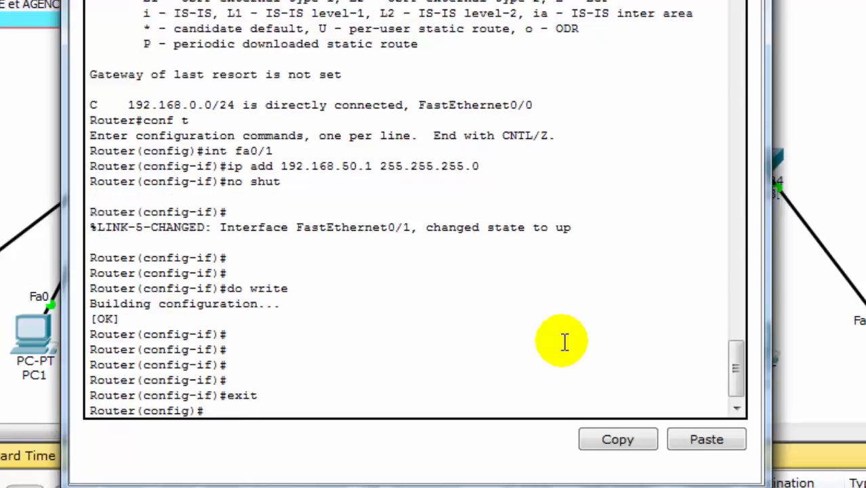
{"action": "type", "text": "exit"}
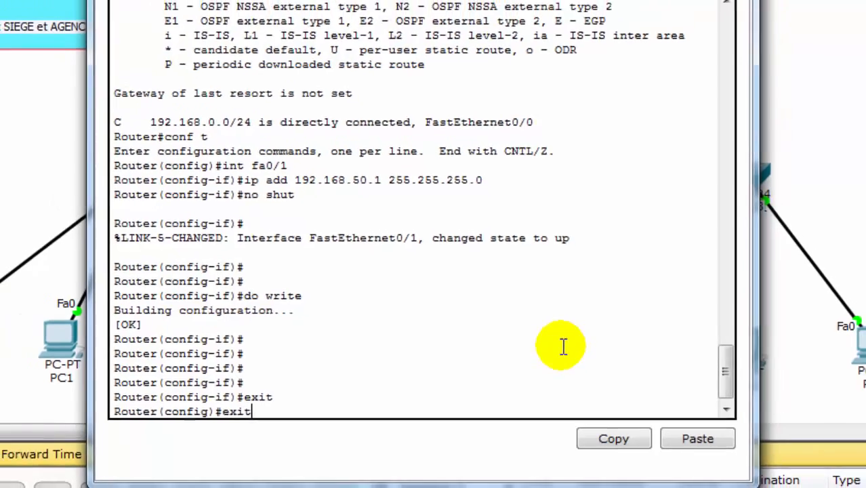
{"action": "key", "text": "Return"}
{"action": "key", "text": "Return"}
{"action": "key", "text": "Return"}
{"action": "key", "text": "Return"}
{"action": "key", "text": "Return"}
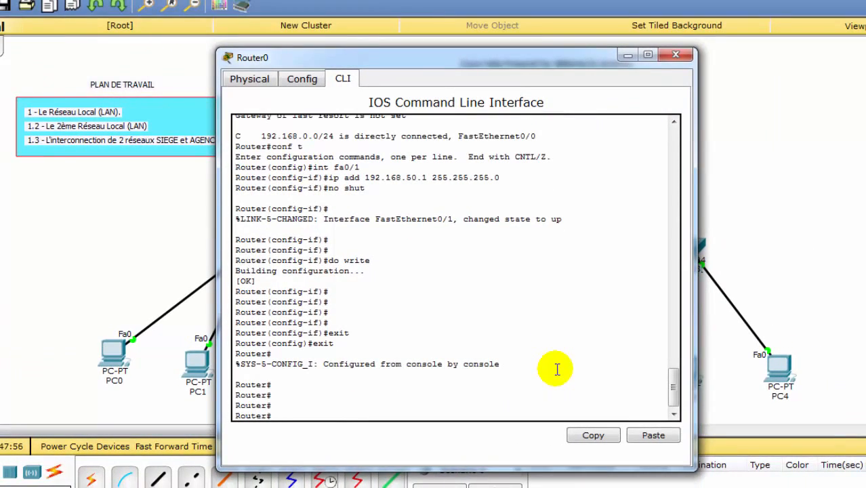
Step: Display Router0's IP routing table with sho ip rout
{"action": "type", "text": "sho"}
{"action": "type", "text": " i"}
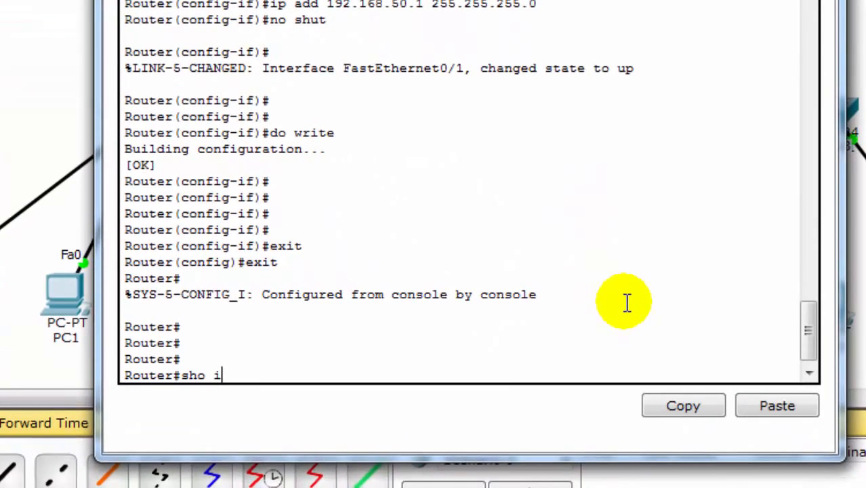
{"action": "type", "text": "p rout"}
{"action": "key", "text": "Return"}
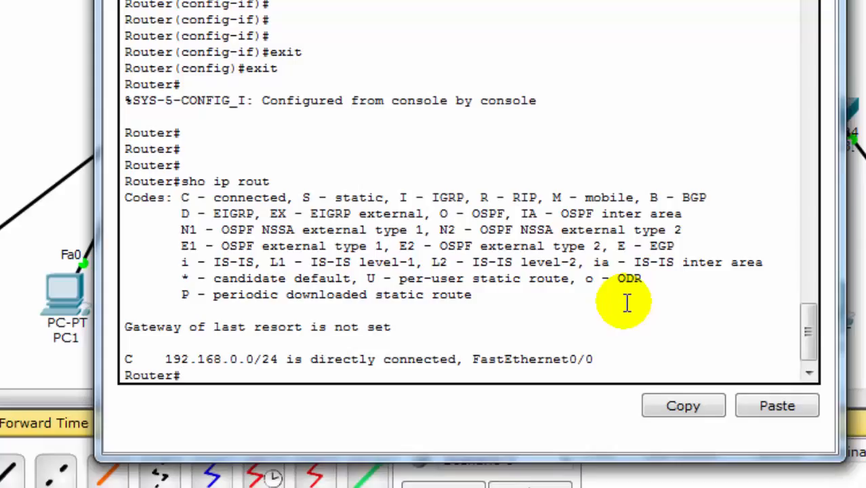
Step: Exit Router0's console session and close its window
{"action": "type", "text": "exit"}
{"action": "key", "text": "Return"}
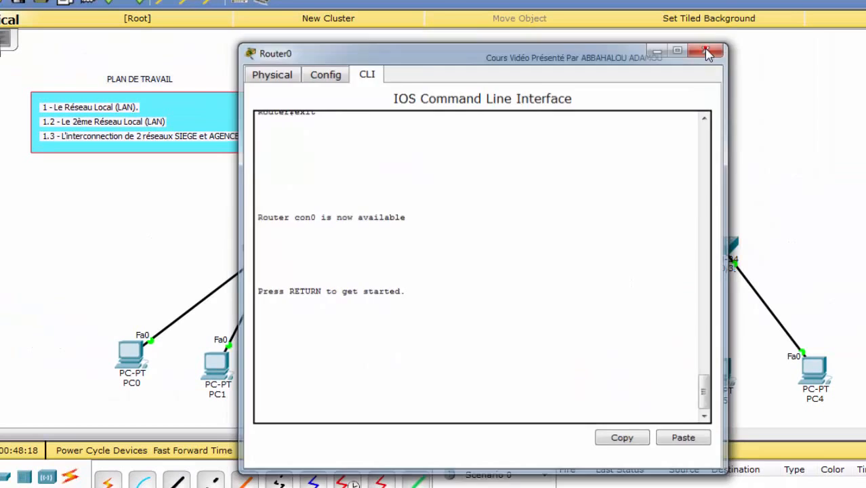
{"action": "left_click", "coordinate": [721, 35]}
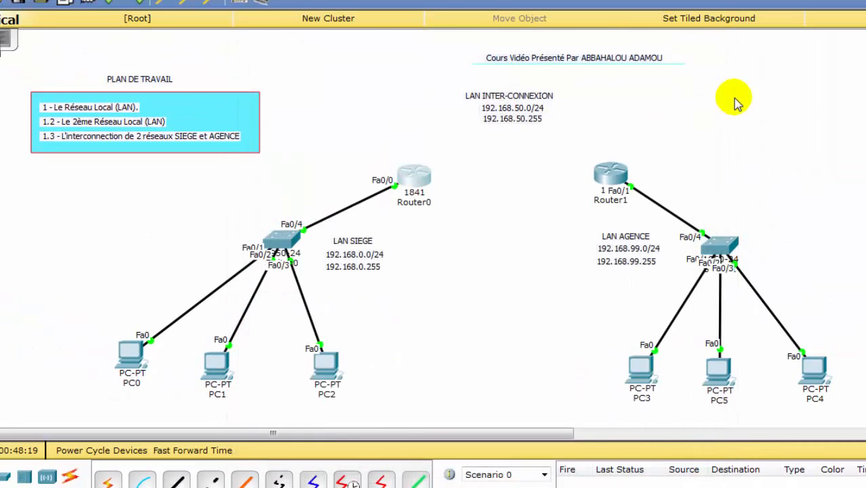
Step: Open Router1's command line and enter privileged mode
{"action": "left_click", "coordinate": [596, 178]}
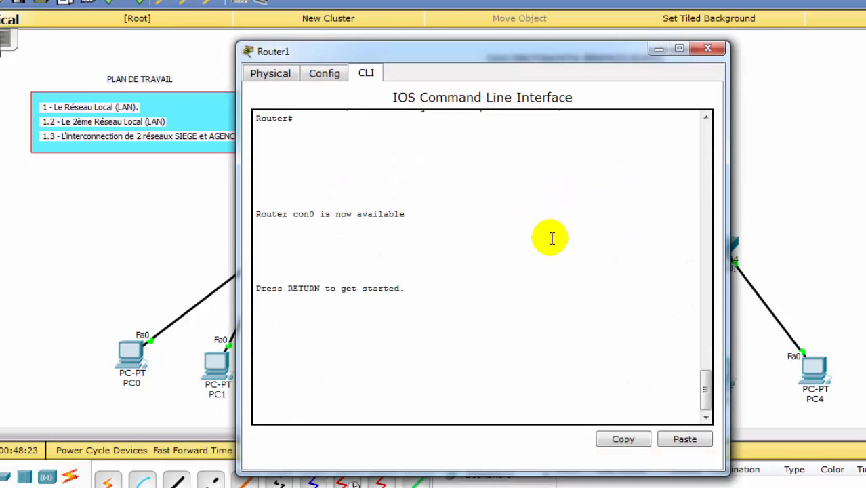
{"action": "key", "text": "Return"}
{"action": "key", "text": "Return"}
{"action": "key", "text": "Return"}
{"action": "key", "text": "Return"}
{"action": "type", "text": "ena"}
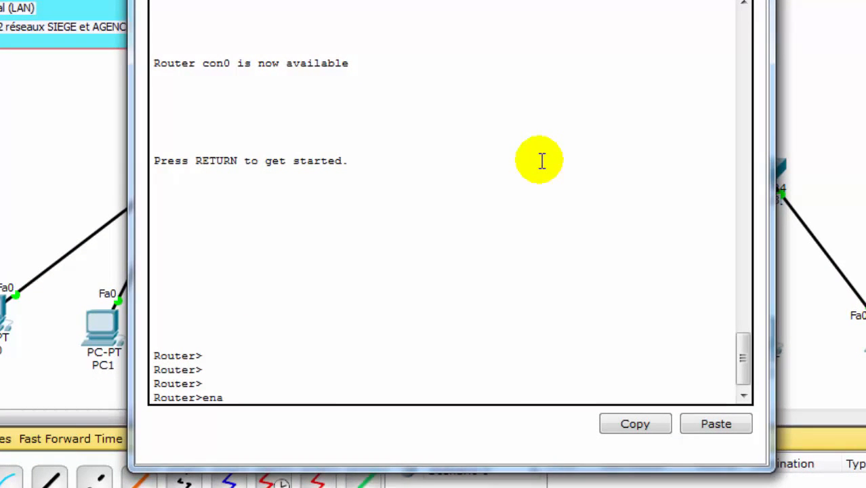
{"action": "key", "text": "Return"}
Step: Display Router1's IP routing table to see which interface serves the AGENCE LAN
{"action": "type", "text": "s"}
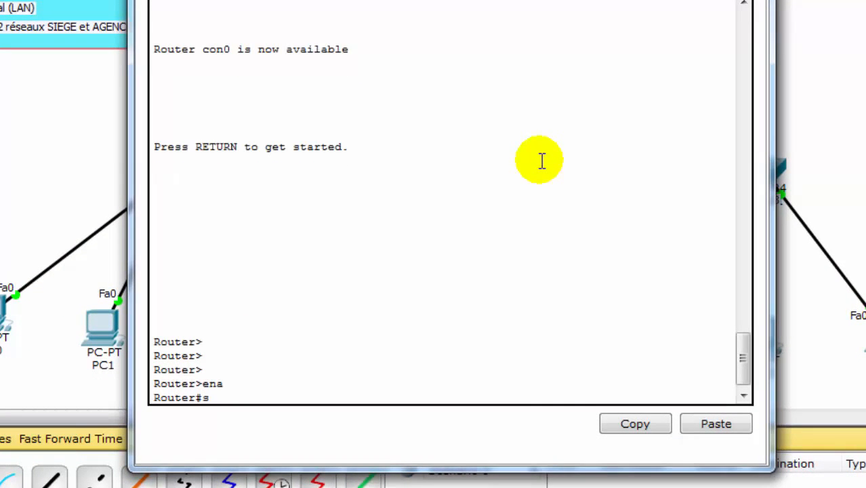
{"action": "type", "text": "ho ip rout"}
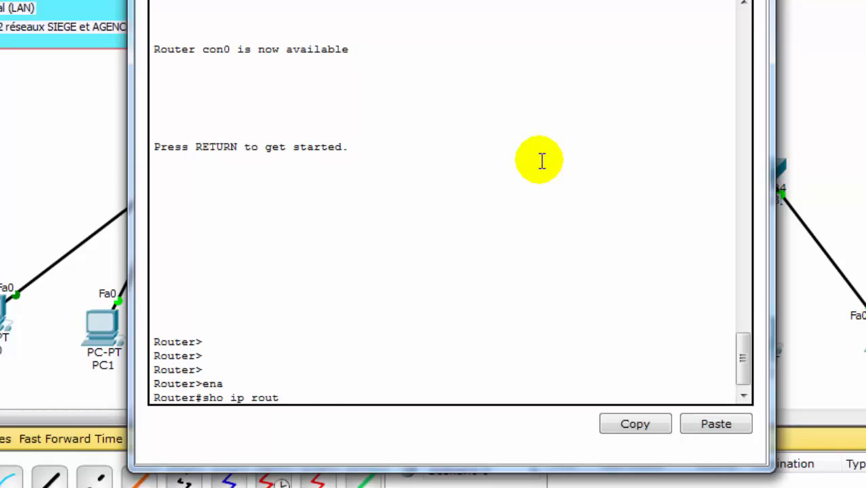
{"action": "key", "text": "Return"}
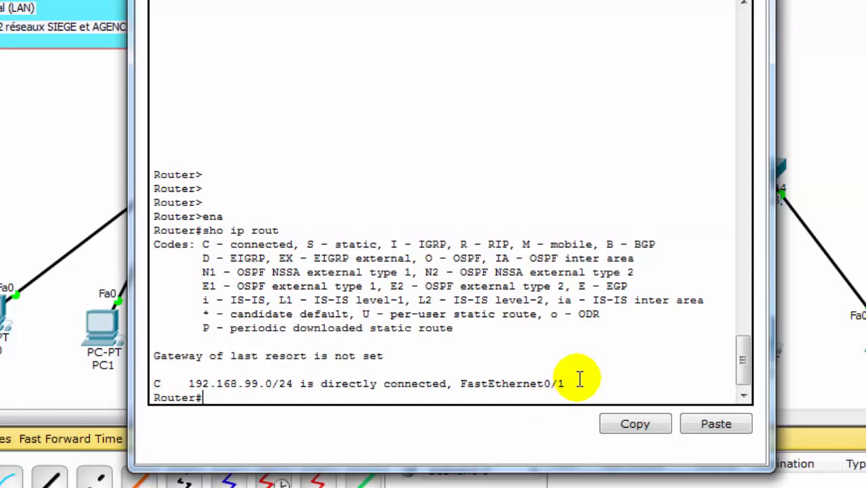
{"action": "key", "text": "Return"}
{"action": "key", "text": "Return"}
{"action": "key", "text": "Return"}
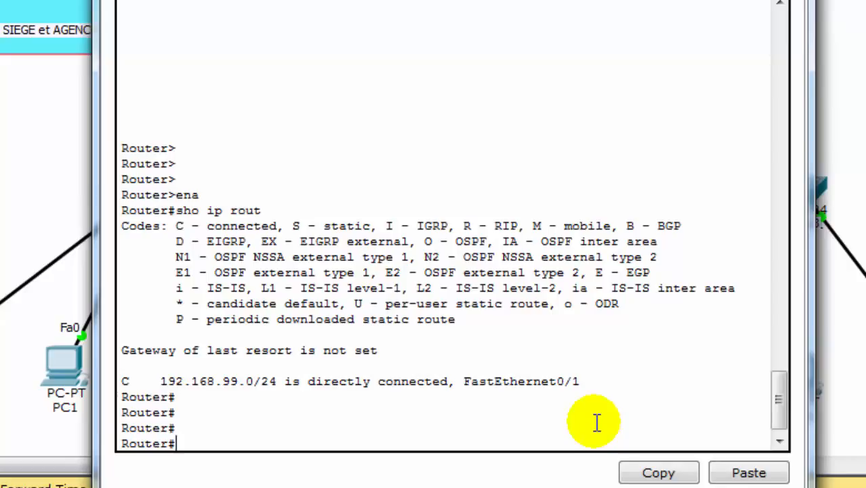
Step: Assign IP address 192.168.50.2 with mask 255.255.255.0 to Router1's interface fa0/0 in configuration mode
{"action": "type", "text": "conf t"}
{"action": "key", "text": "Return"}
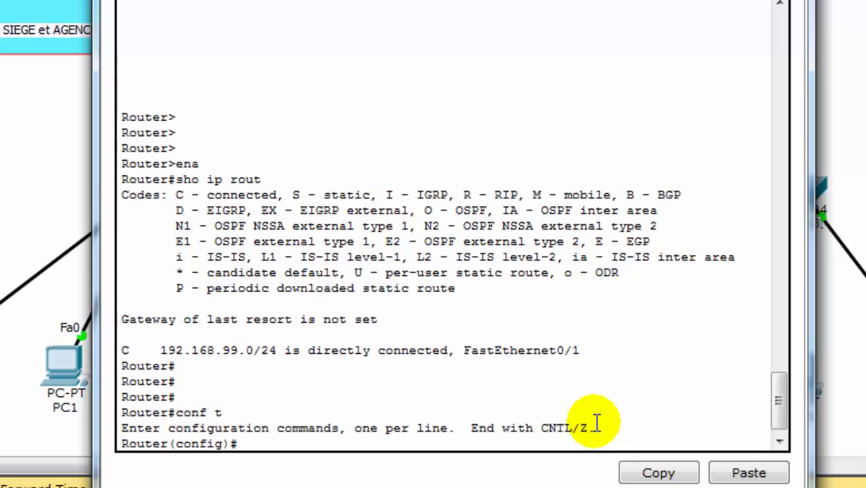
{"action": "type", "text": "int fa"}
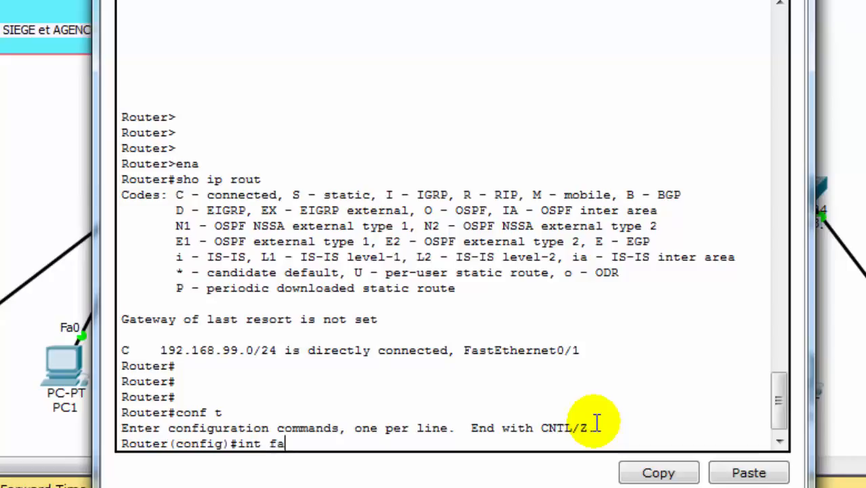
{"action": "type", "text": "0/0"}
{"action": "key", "text": "Return"}
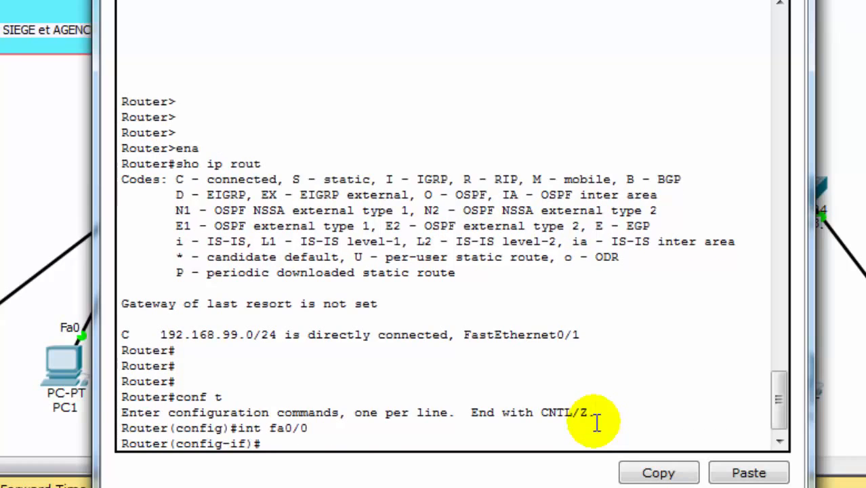
{"action": "type", "text": "ip add 1"}
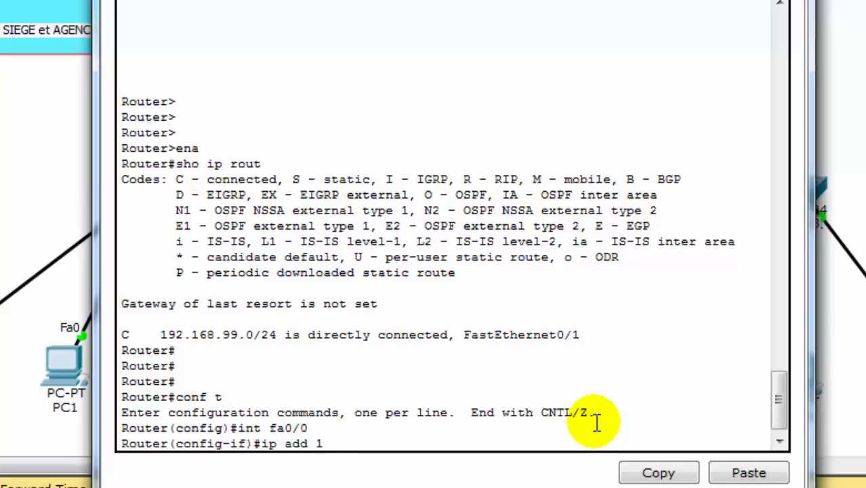
{"action": "type", "text": "92.168."}
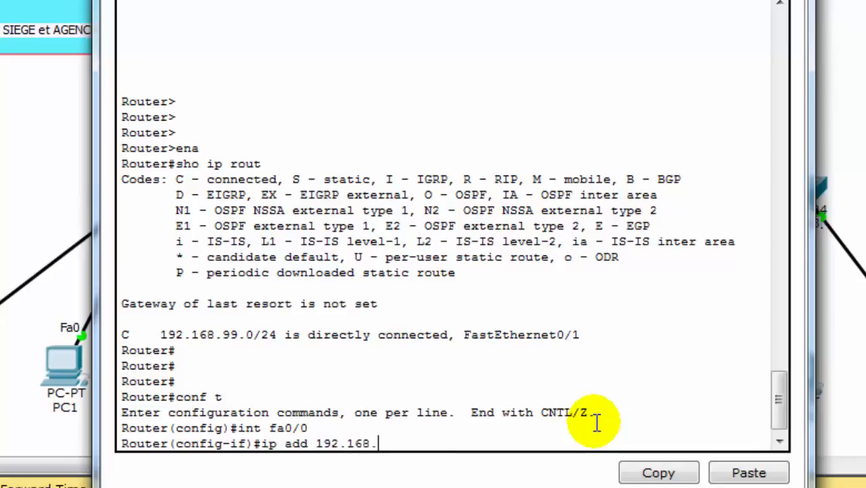
{"action": "type", "text": "50.2"}
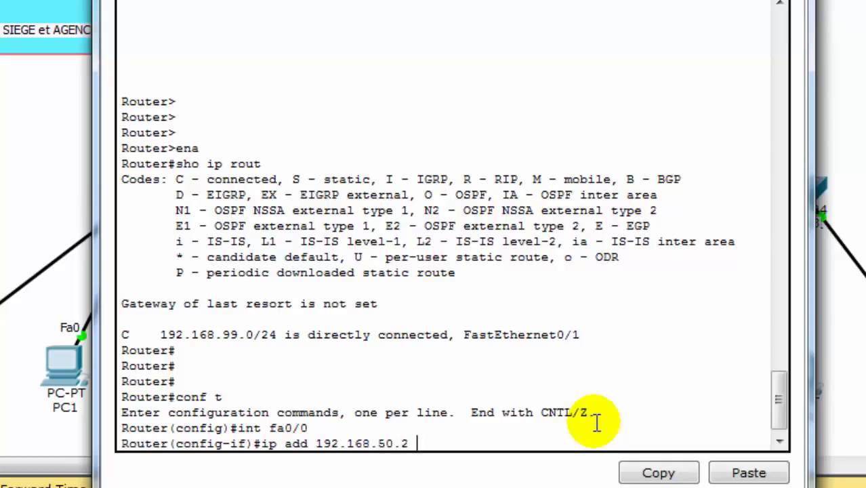
{"action": "type", "text": " 255.255.255"}
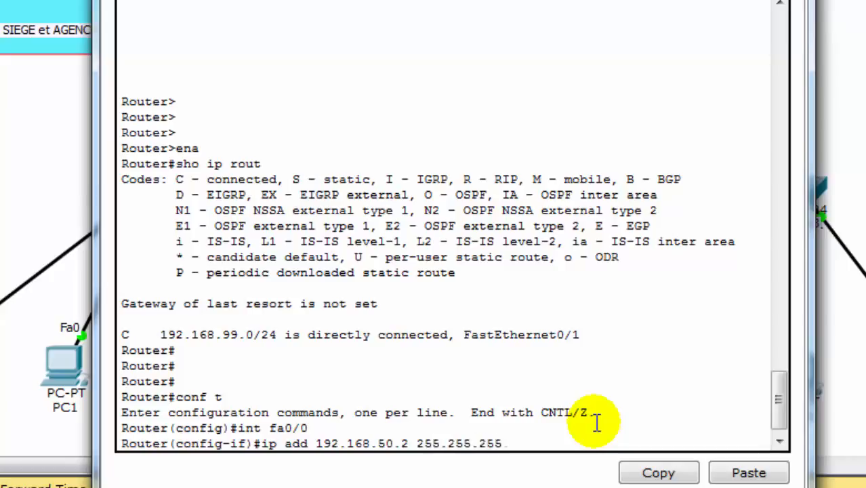
{"action": "type", "text": ".0"}
{"action": "key", "text": "Return"}
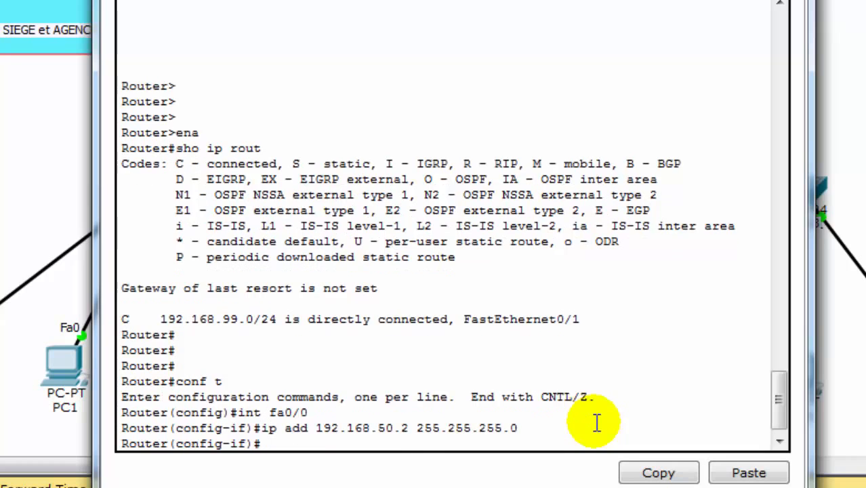
Step: Enable Router1's fa0/0 interface with no shut and save the configuration with do write
{"action": "key", "text": "Return"}
{"action": "key", "text": "Return"}
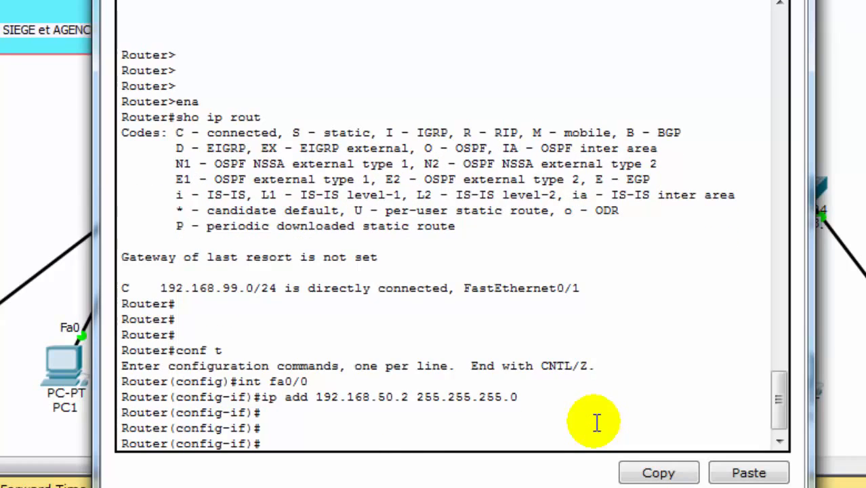
{"action": "type", "text": "no shut"}
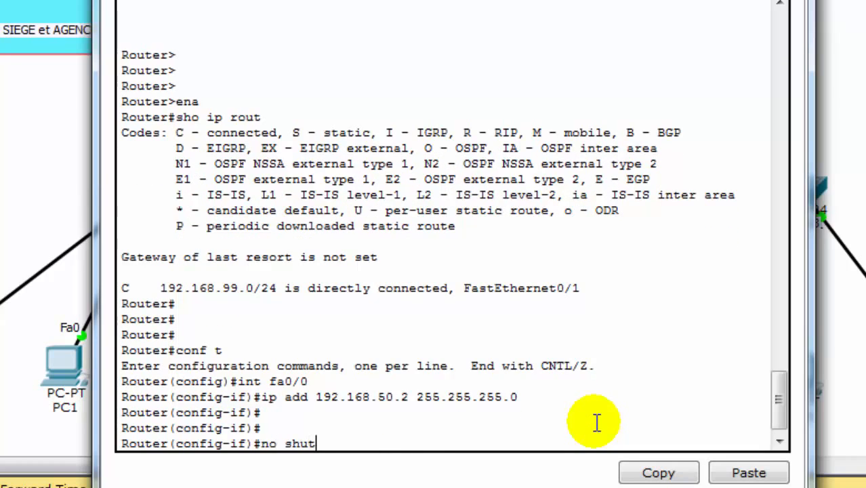
{"action": "key", "text": "Return"}
{"action": "key", "text": "Return"}
{"action": "key", "text": "Return"}
{"action": "key", "text": "Return"}
{"action": "key", "text": "Return"}
{"action": "key", "text": "Return"}
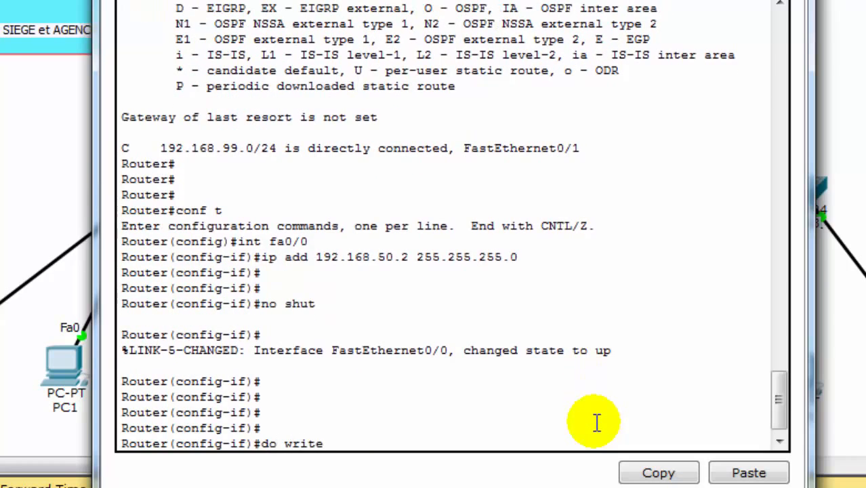
{"action": "key", "text": "Return"}
{"action": "key", "text": "Return"}
{"action": "key", "text": "Return"}
{"action": "key", "text": "Return"}
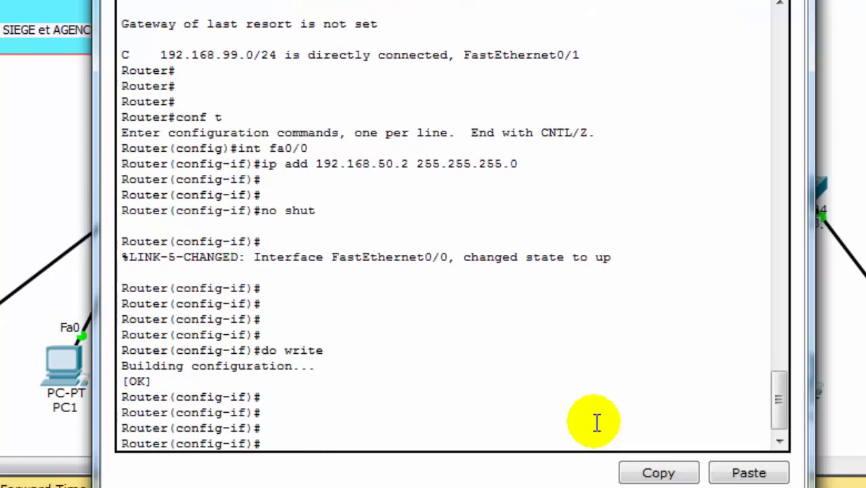
Step: Return Router1 to the privileged prompt and save its configuration again with wri mem
{"action": "type", "text": "exit"}
{"action": "key", "text": "Return"}
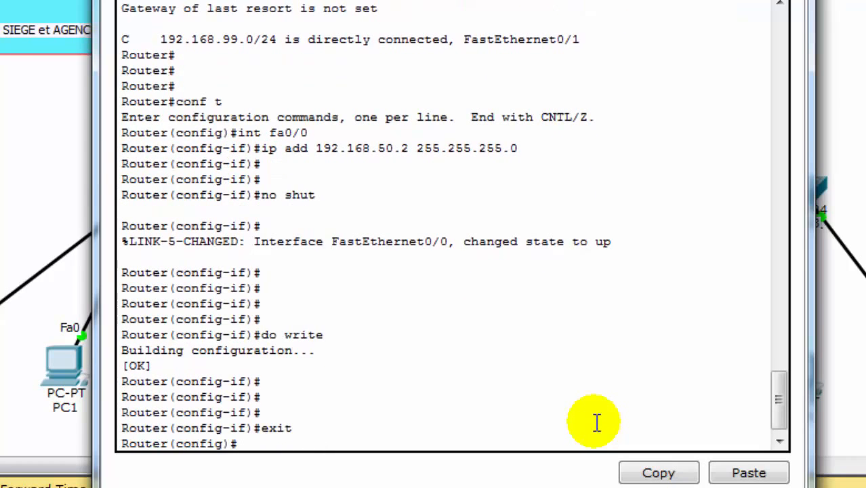
{"action": "type", "text": "exit"}
{"action": "key", "text": "Return"}
{"action": "key", "text": "Return"}
{"action": "key", "text": "Return"}
{"action": "key", "text": "Return"}
{"action": "key", "text": "Return"}
{"action": "key", "text": "Return"}
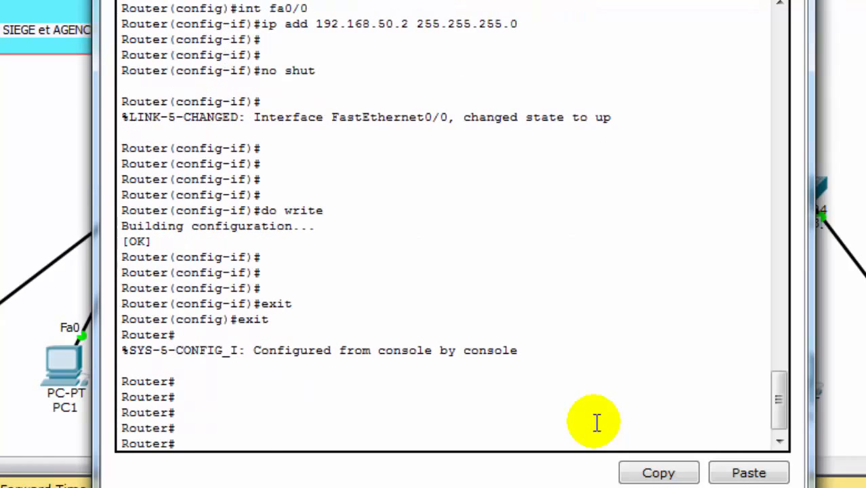
{"action": "type", "text": "wri mem"}
{"action": "key", "text": "Return"}
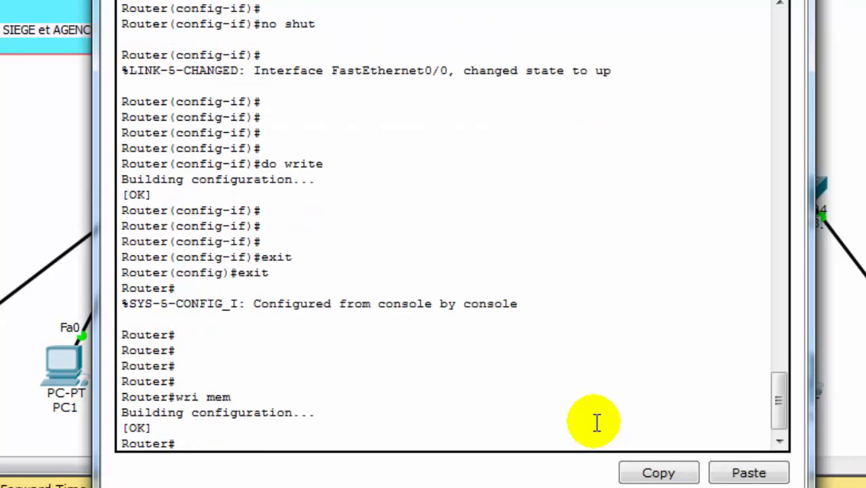
Step: Display Router1's IP routing table again with sho ip rout
{"action": "key", "text": "Return"}
{"action": "key", "text": "Return"}
{"action": "key", "text": "Return"}
{"action": "key", "text": "Return"}
{"action": "key", "text": "Return"}
{"action": "key", "text": "Return"}
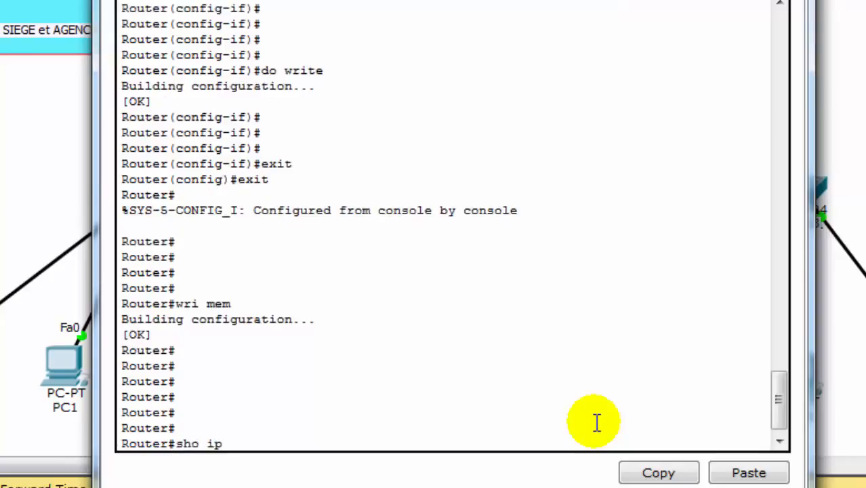
{"action": "type", "text": "sho ip rout"}
{"action": "key", "text": "Return"}
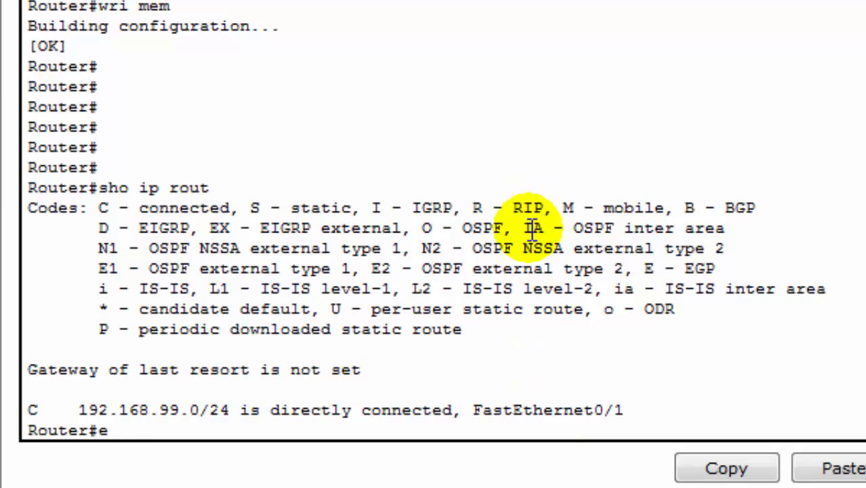
Step: Exit Router1's console session and close its window
{"action": "type", "text": "xit"}
{"action": "key", "text": "Return"}
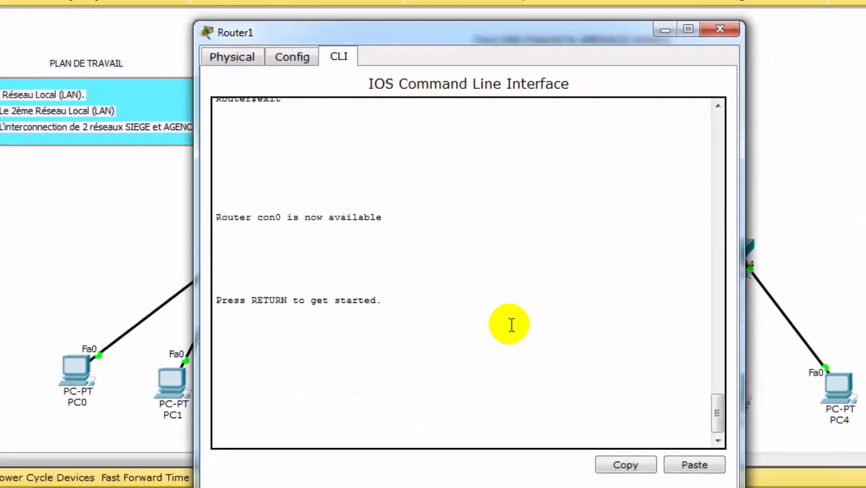
{"action": "left_click", "coordinate": [720, 29]}
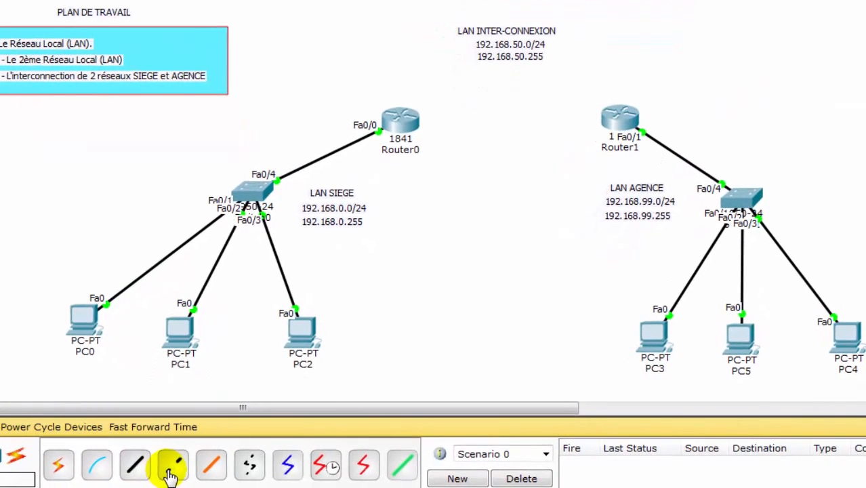
Step: Connect Router0's FastEthernet0/1 to Router1's FastEthernet0/0 with a copper cross-over cable
{"action": "left_click", "coordinate": [171, 467]}
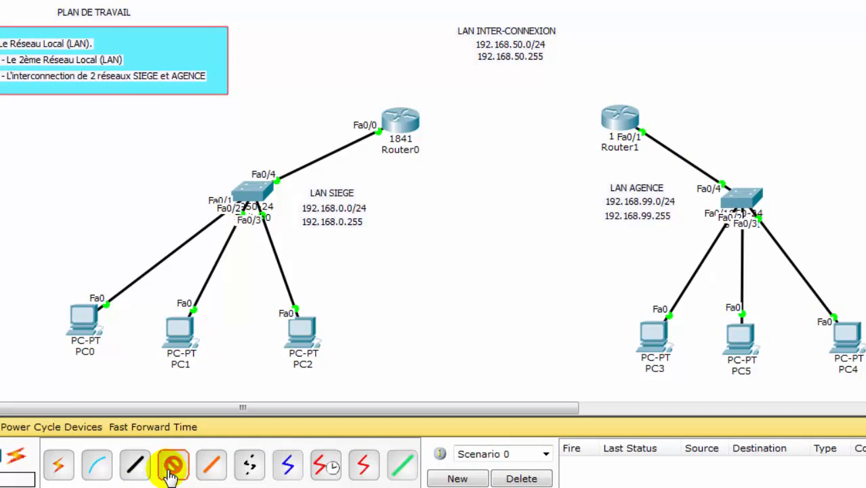
{"action": "left_click", "coordinate": [404, 116]}
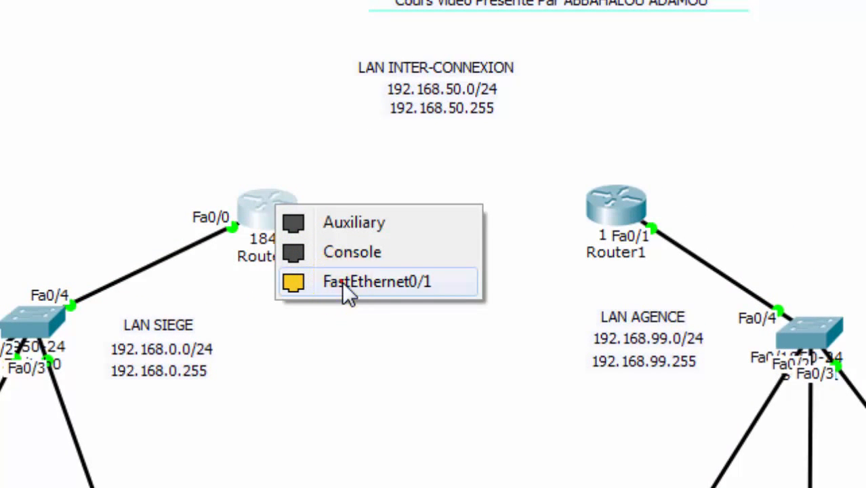
{"action": "left_click", "coordinate": [343, 284]}
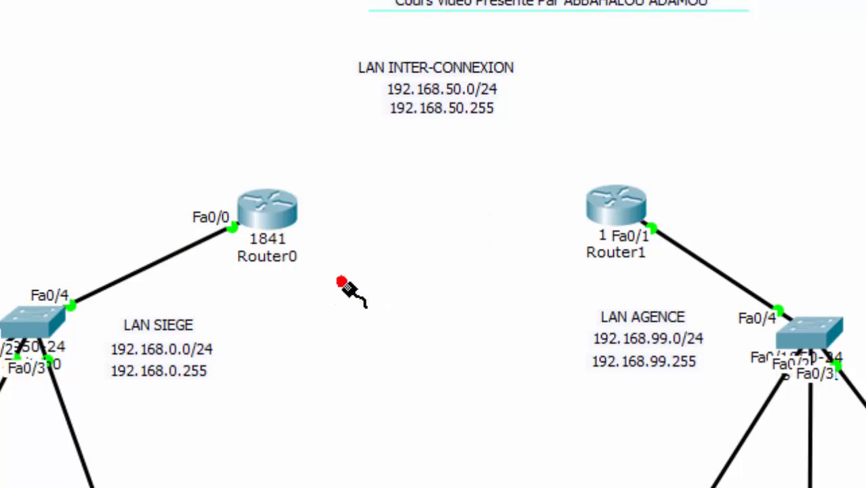
{"action": "left_click", "coordinate": [609, 207]}
{"action": "left_click", "coordinate": [631, 286]}
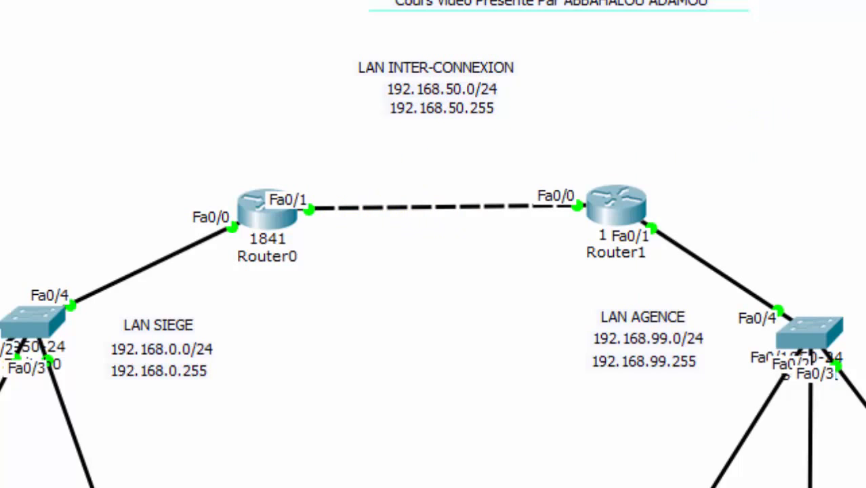
Step: Move the LAN INTER-CONNEXION label and its two address lines down, closer to the link between the routers
{"action": "left_click_drag", "start_coordinate": [584, 44], "coordinate": [340, 120]}
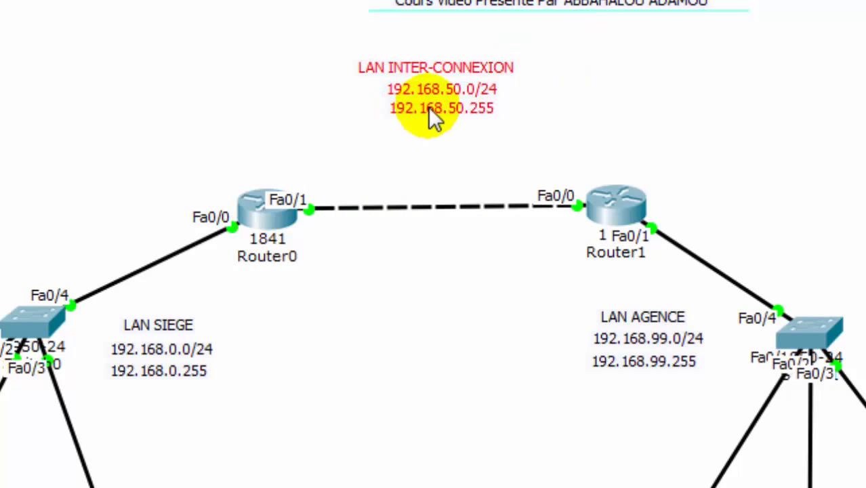
{"action": "left_click_drag", "start_coordinate": [439, 102], "coordinate": [434, 144]}
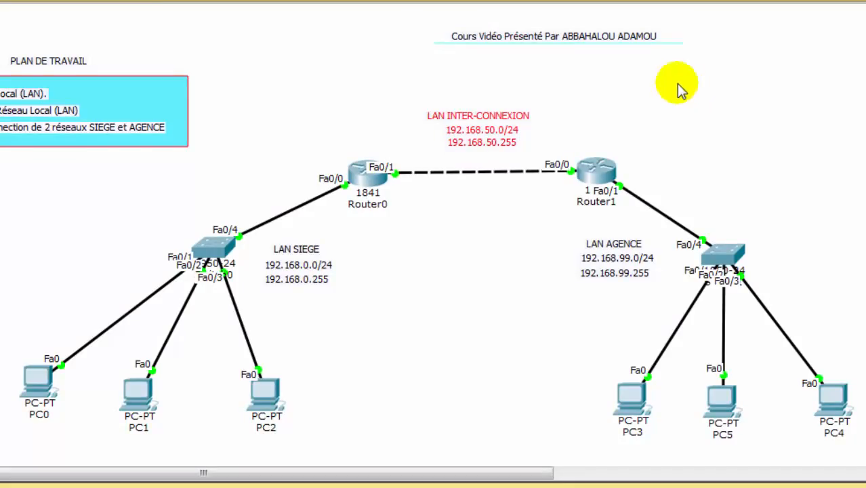
{"action": "left_click", "coordinate": [675, 84]}
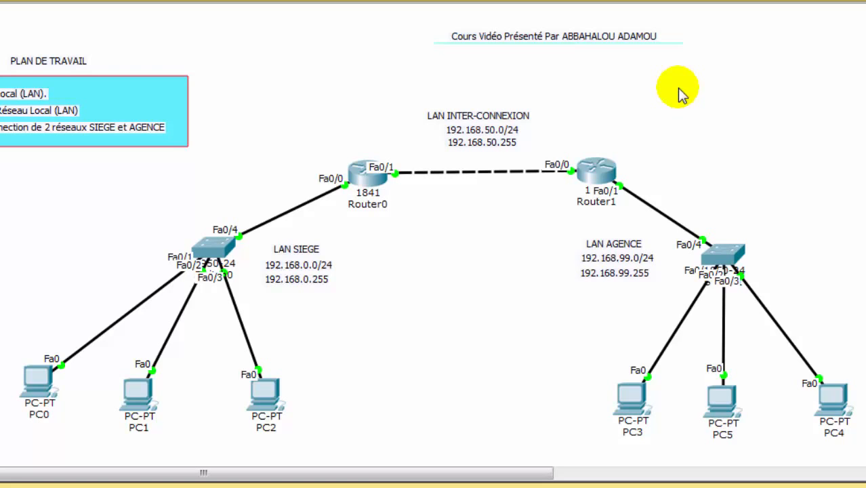
Step: Open Router0's command line and enter privileged mode with ena
{"action": "left_click", "coordinate": [364, 187]}
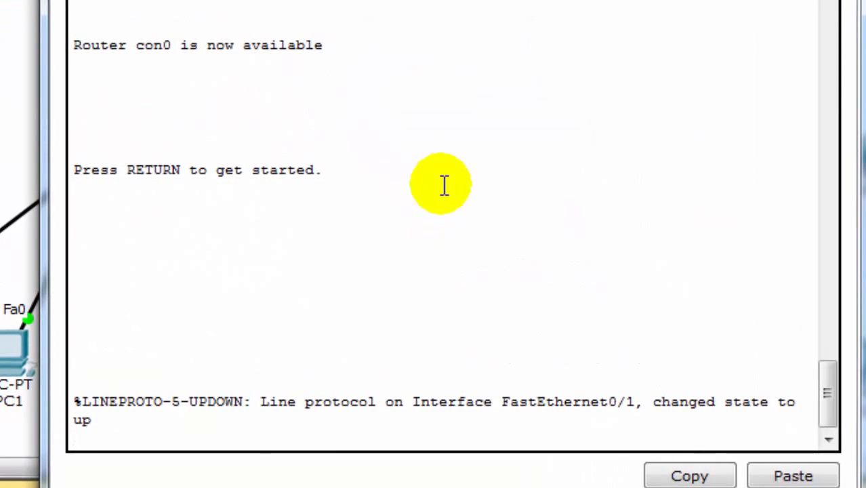
{"action": "key", "text": "Return"}
{"action": "key", "text": "Return"}
{"action": "key", "text": "Return"}
{"action": "key", "text": "Return"}
{"action": "type", "text": "en"}
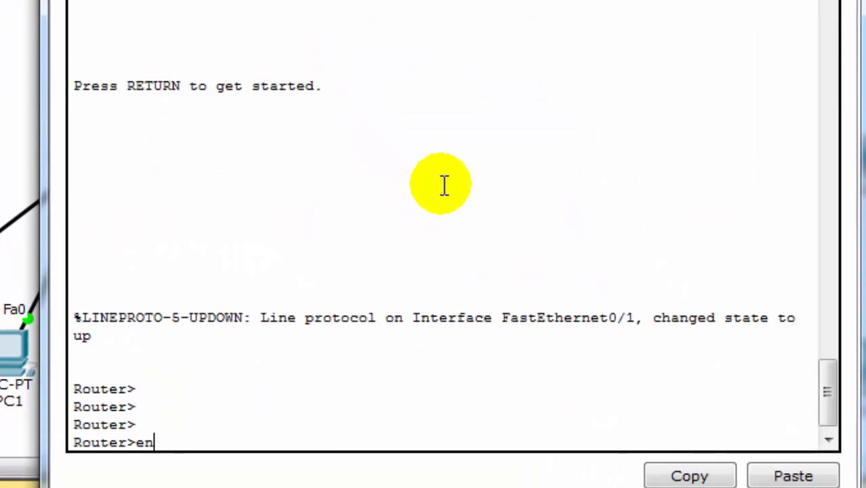
{"action": "type", "text": "a"}
{"action": "key", "text": "Return"}
Step: Display Router0's IP routing table with sho ip rout
{"action": "type", "text": "s"}
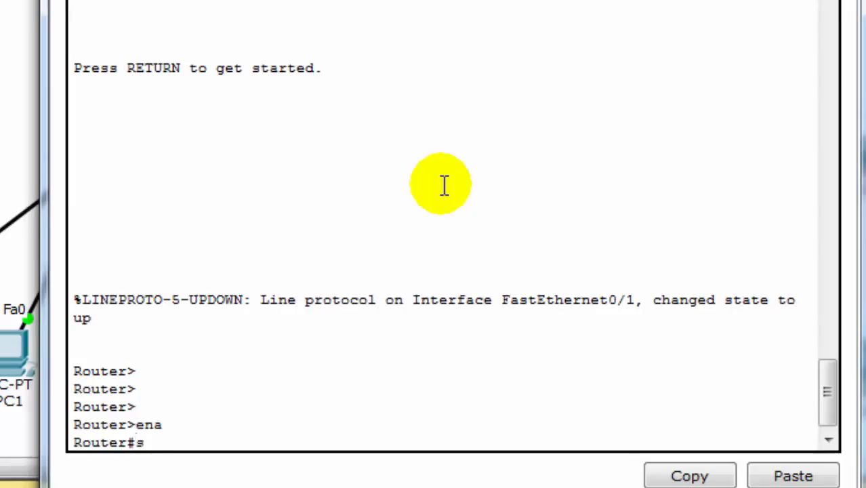
{"action": "type", "text": "ho ip"}
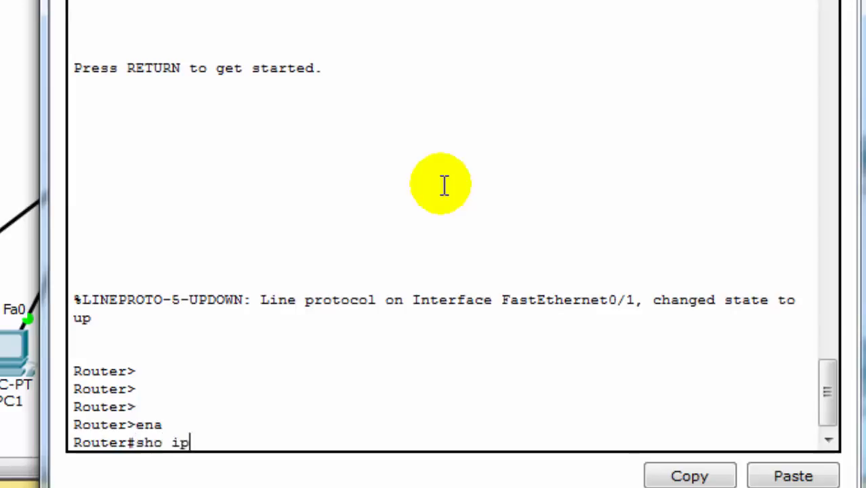
{"action": "type", "text": " rout"}
{"action": "key", "text": "Return"}
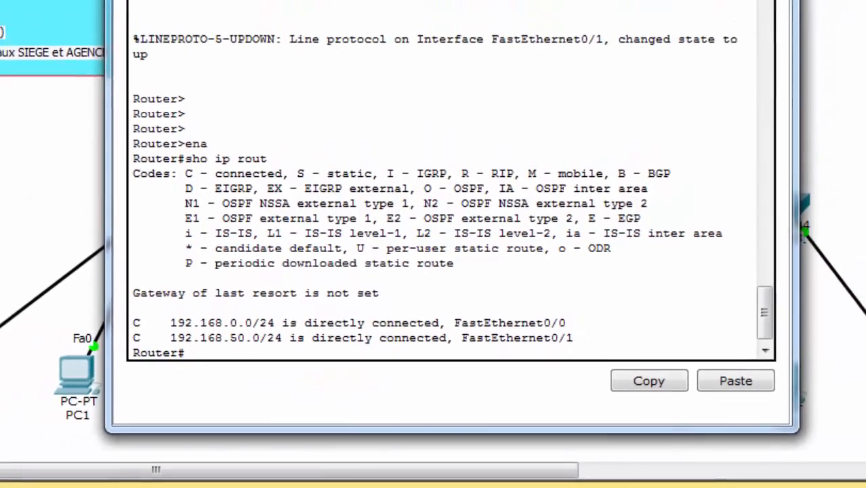
Step: End Router0's console session with exit and close its window
{"action": "left_click_drag", "start_coordinate": [451, 1], "coordinate": [689, 44]}
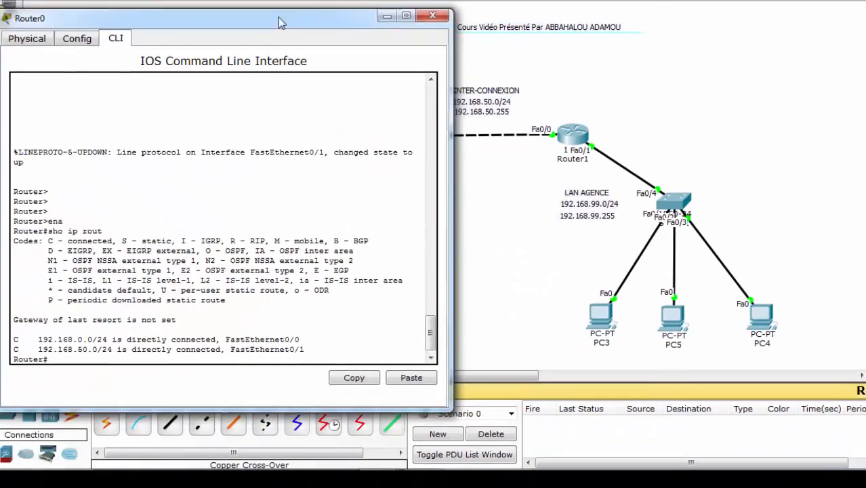
{"action": "left_click_drag", "start_coordinate": [281, 23], "coordinate": [359, 15]}
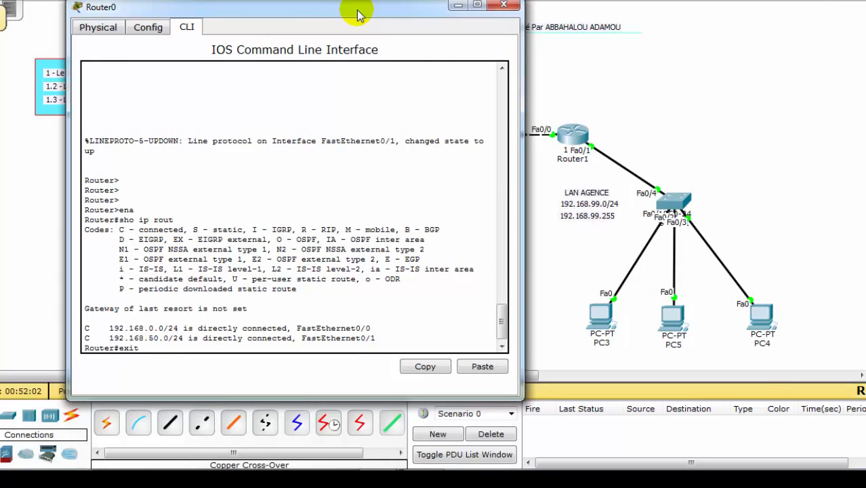
{"action": "key", "text": "Return"}
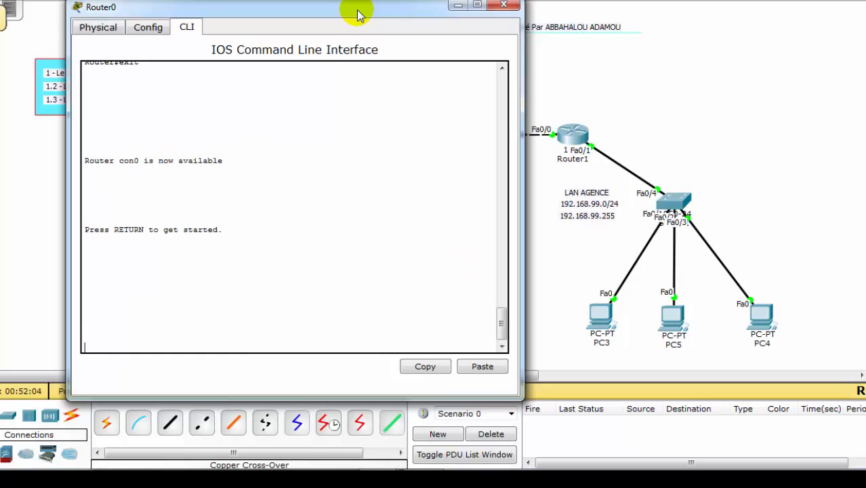
{"action": "left_click", "coordinate": [503, 5]}
Step: Open Router1's command line and enter privileged mode with ena
{"action": "left_click", "coordinate": [579, 130]}
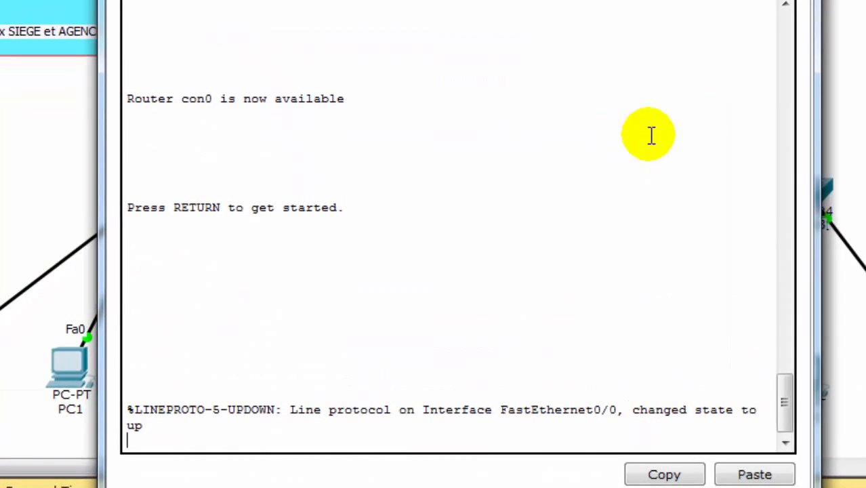
{"action": "key", "text": "Return"}
{"action": "key", "text": "Return"}
{"action": "key", "text": "Return"}
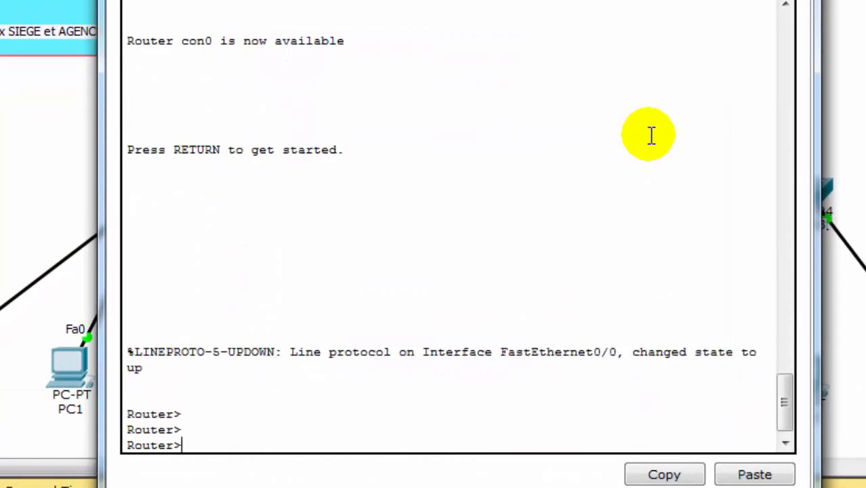
{"action": "type", "text": "ena"}
{"action": "key", "text": "Return"}
Step: Display Router1's IP routing table with sho ip rout to check its connected networks
{"action": "type", "text": "sho ip r"}
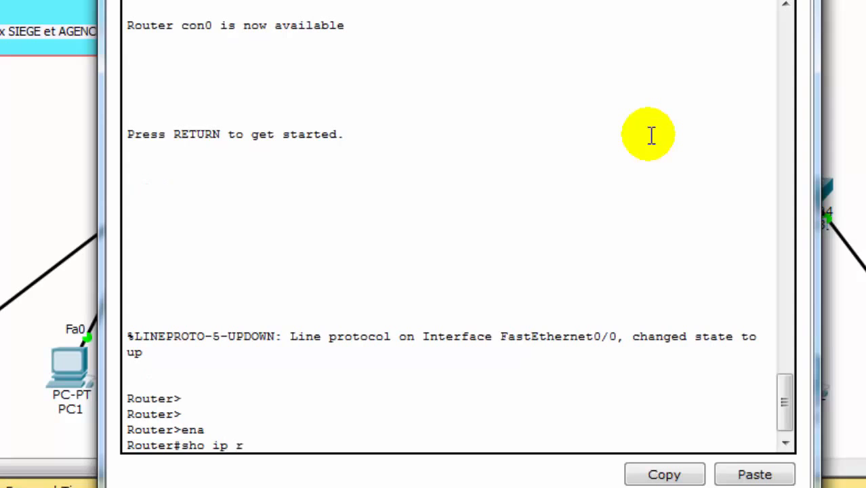
{"action": "type", "text": "out"}
{"action": "key", "text": "Return"}
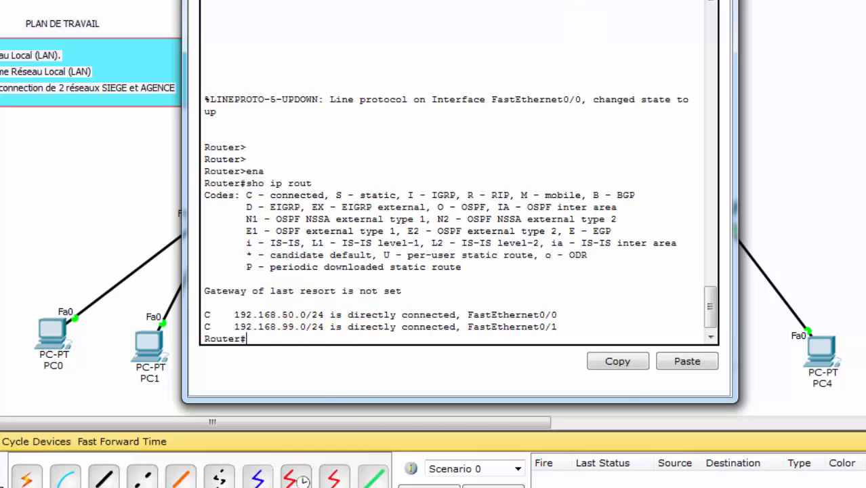
Step: End Router1's console session with exit and close its window
{"action": "left_click_drag", "start_coordinate": [541, 0], "coordinate": [232, 18]}
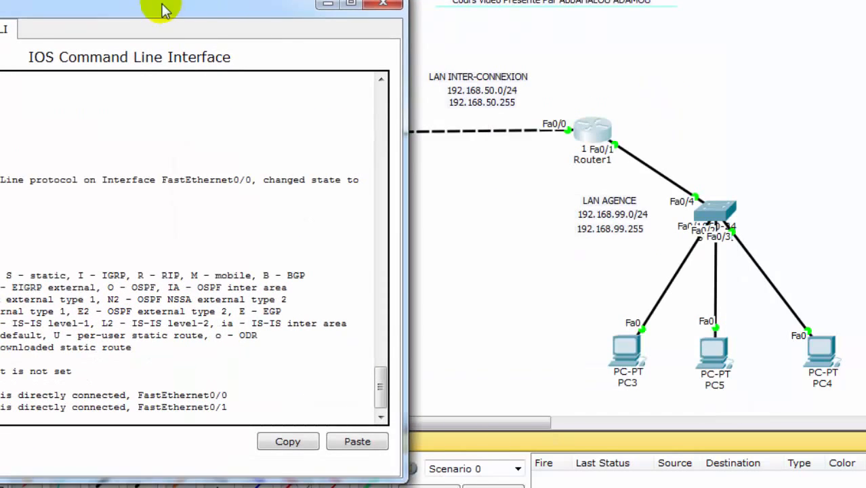
{"action": "left_click_drag", "start_coordinate": [163, 12], "coordinate": [235, 2]}
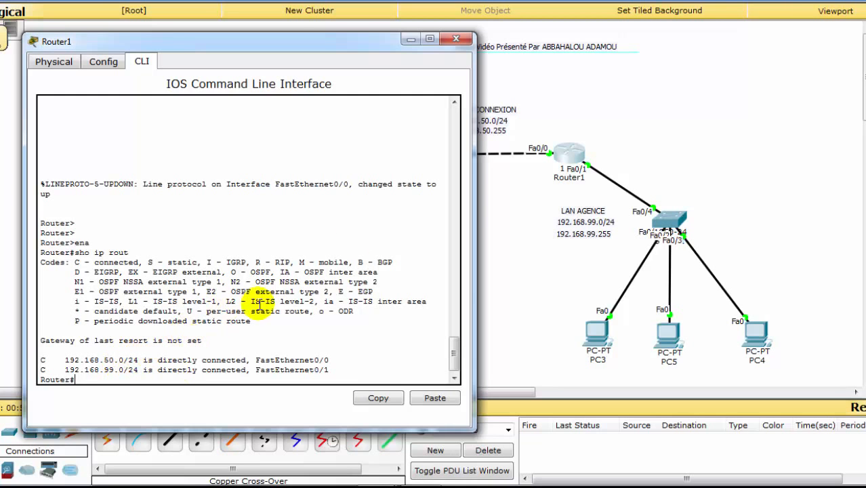
{"action": "left_click_drag", "start_coordinate": [297, 31], "coordinate": [353, 26]}
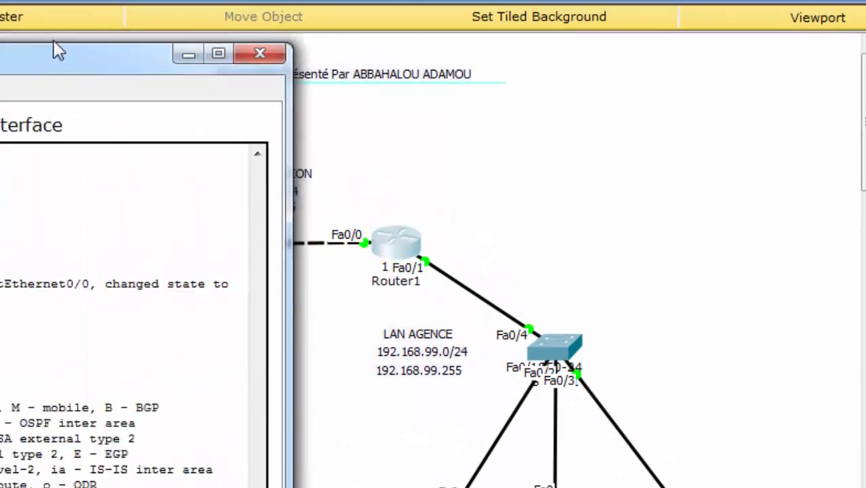
{"action": "left_click_drag", "start_coordinate": [58, 51], "coordinate": [155, 29]}
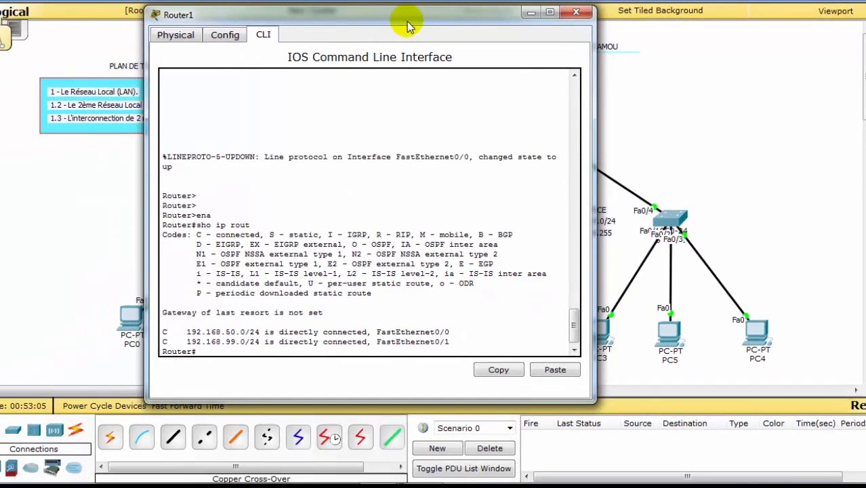
{"action": "left_click_drag", "start_coordinate": [407, 22], "coordinate": [487, 13]}
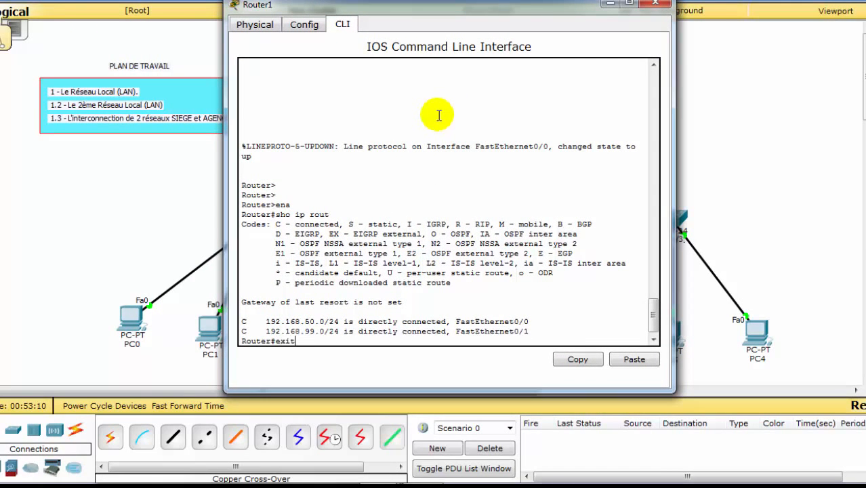
{"action": "key", "text": "Return"}
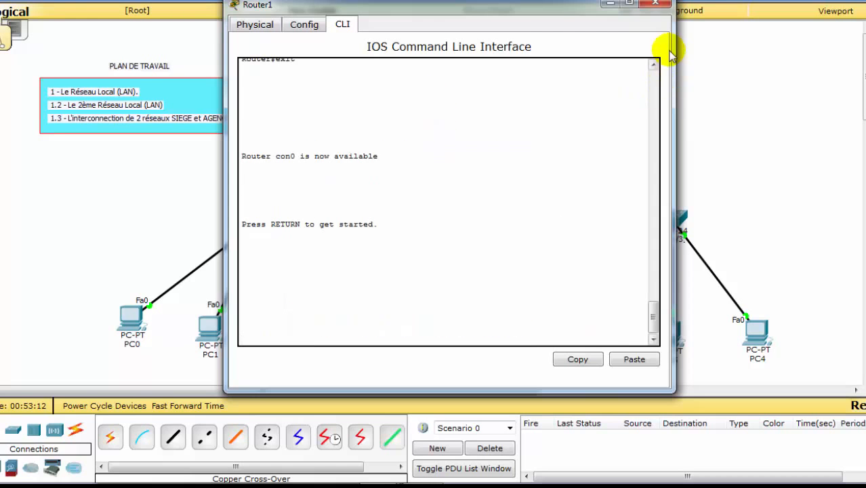
{"action": "left_click", "coordinate": [655, 4]}
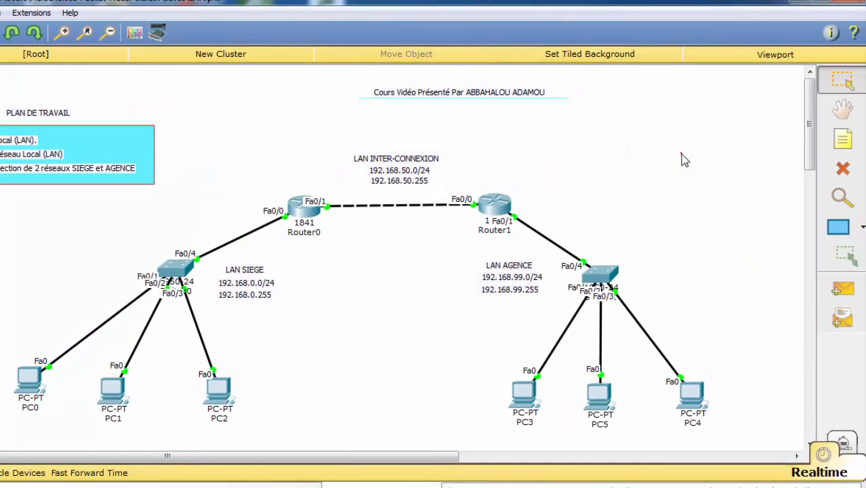
Step: Send a simple PDU from PC4 to Router1 to test connectivity
{"action": "left_click", "coordinate": [842, 289]}
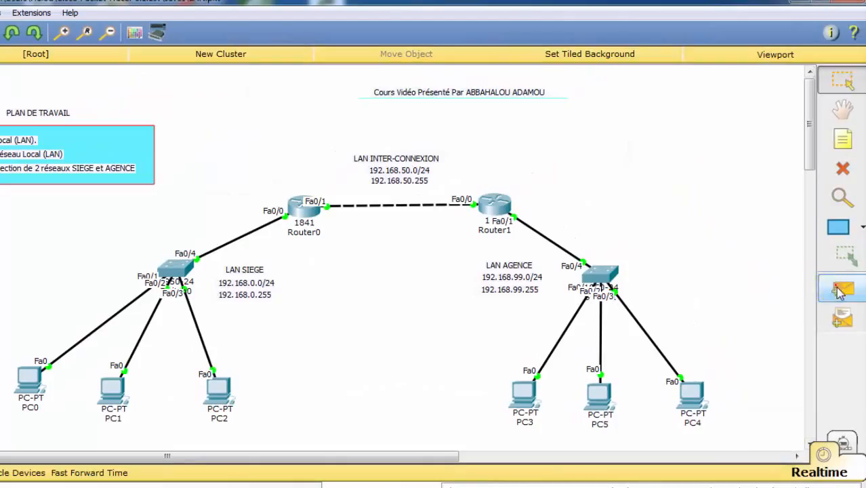
{"action": "left_click", "coordinate": [691, 396]}
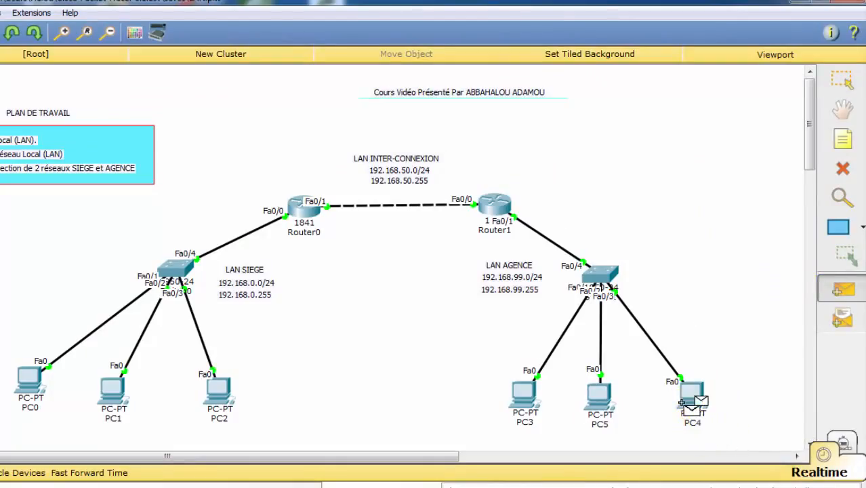
{"action": "left_click", "coordinate": [497, 221]}
{"action": "left_click", "coordinate": [491, 211]}
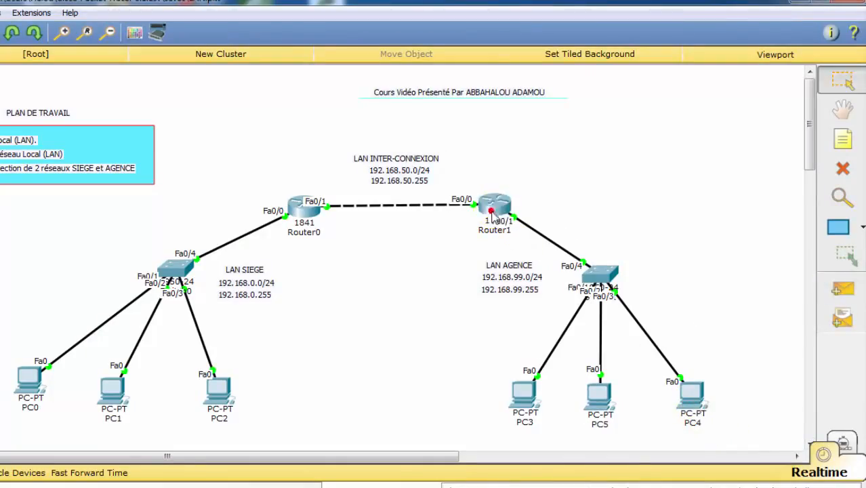
Step: Send a simple PDU from PC4 to Router0 to test connectivity across the inter-router link
{"action": "left_click", "coordinate": [840, 288]}
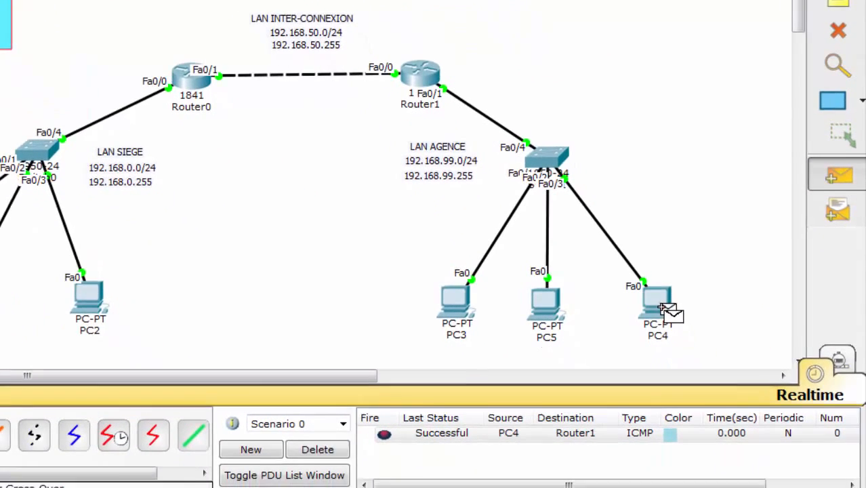
{"action": "left_click", "coordinate": [663, 308]}
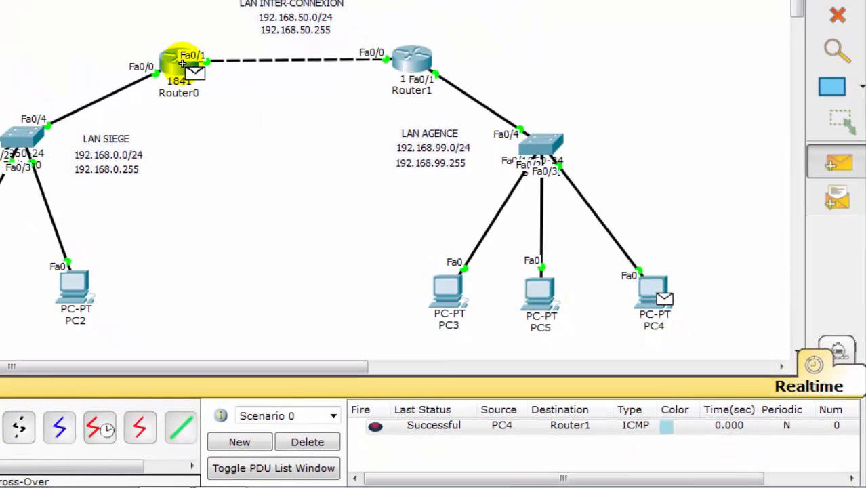
{"action": "left_click", "coordinate": [183, 63]}
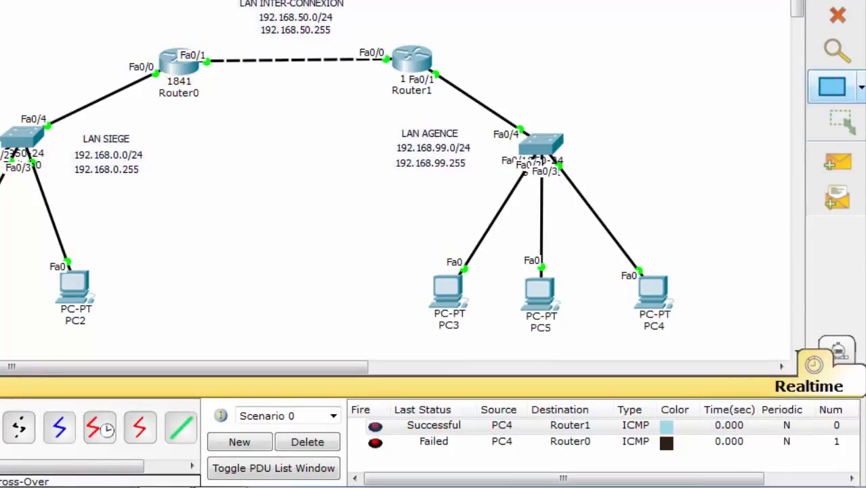
Step: Repeat the connectivity test with a second simple PDU from PC4 to Router0
{"action": "left_click", "coordinate": [837, 161]}
{"action": "left_click", "coordinate": [648, 306]}
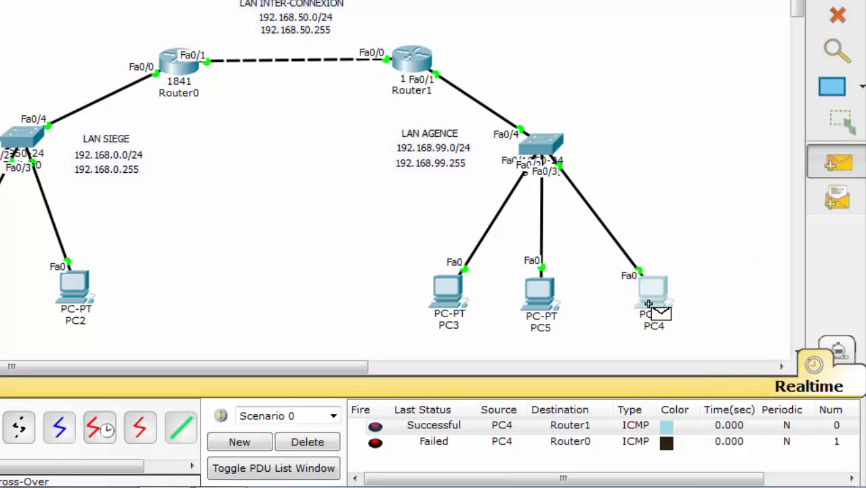
{"action": "left_click", "coordinate": [181, 66]}
{"action": "left_click", "coordinate": [182, 67]}
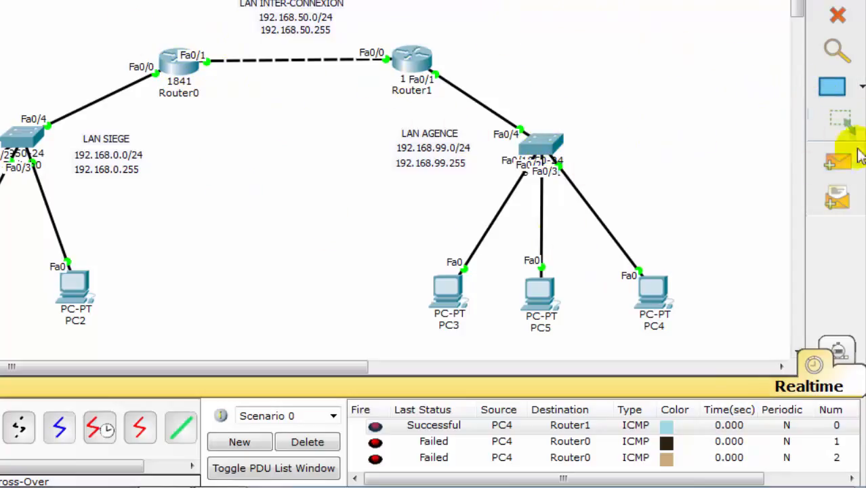
Step: Send another simple PDU from PC4 to Router0 and delete the scenario's test PDUs
{"action": "left_click", "coordinate": [838, 161]}
{"action": "left_click", "coordinate": [656, 294]}
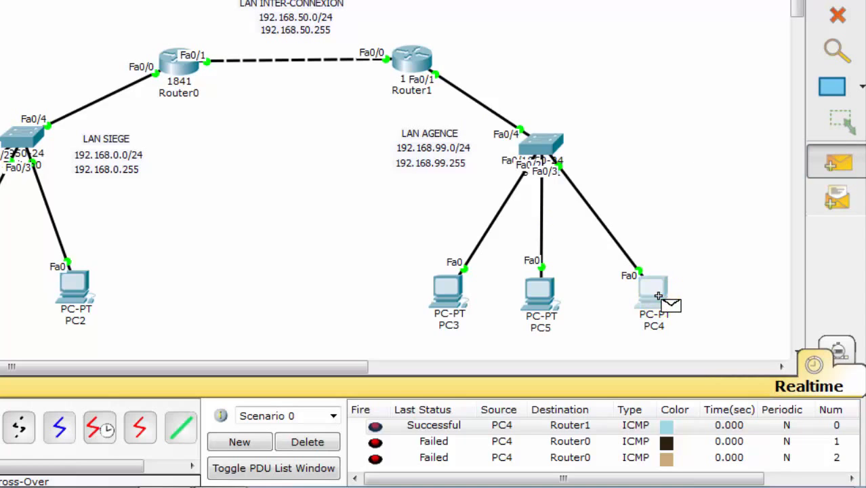
{"action": "left_click", "coordinate": [157, 68]}
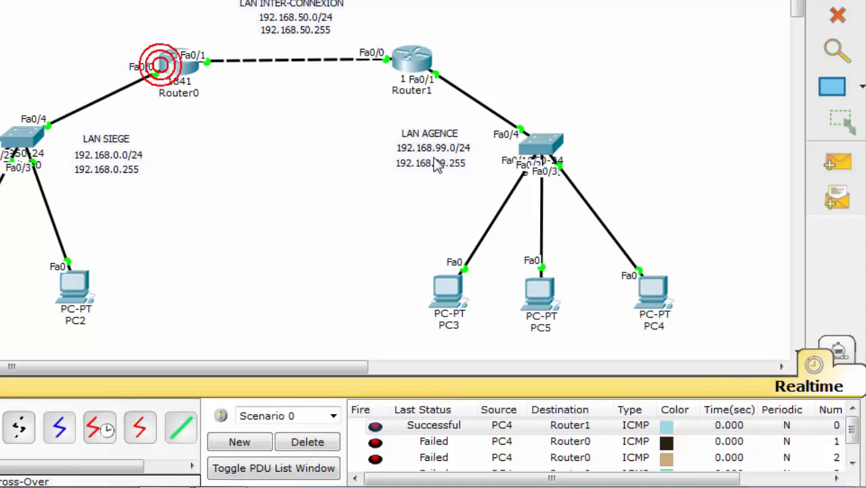
{"action": "scroll", "coordinate": [855, 430], "scroll_direction": "down", "scroll_amount": 1}
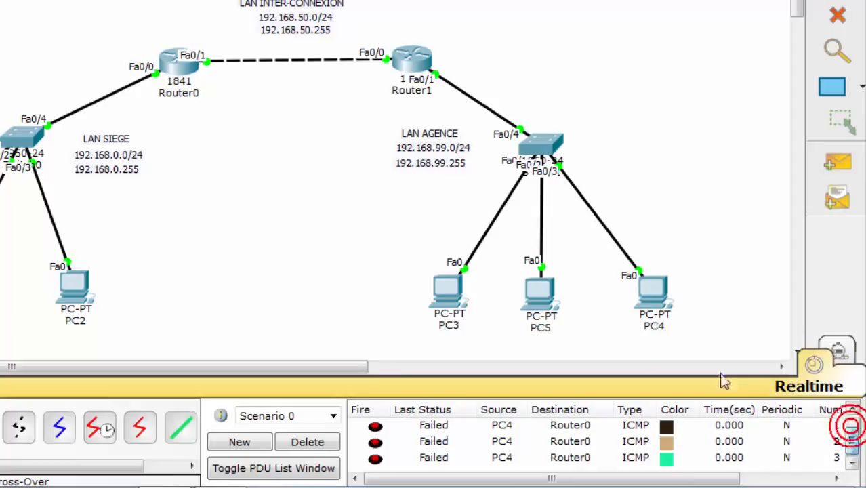
{"action": "left_click", "coordinate": [308, 442]}
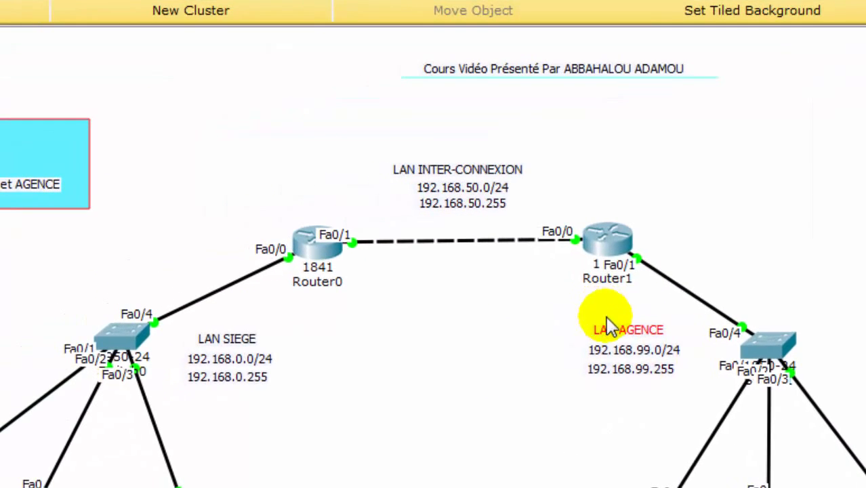
{"action": "left_click_drag", "start_coordinate": [631, 325], "coordinate": [627, 329]}
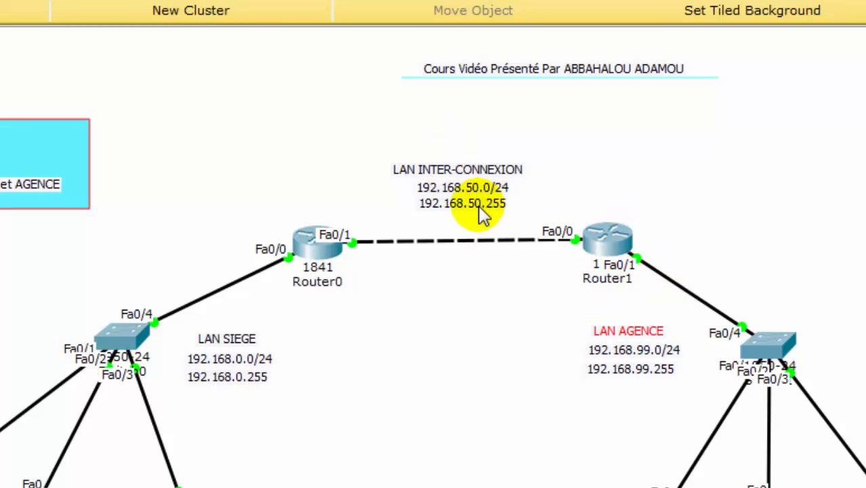
{"action": "left_click", "coordinate": [462, 169]}
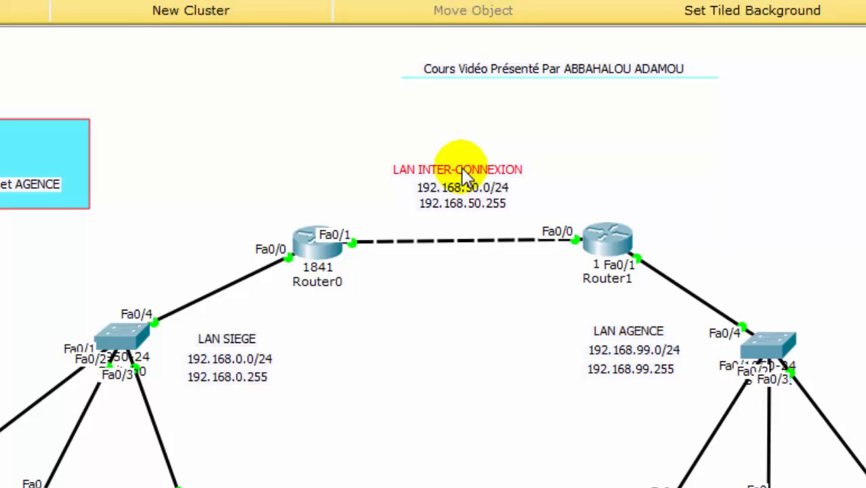
{"action": "left_click", "coordinate": [462, 171]}
{"action": "left_click", "coordinate": [672, 134]}
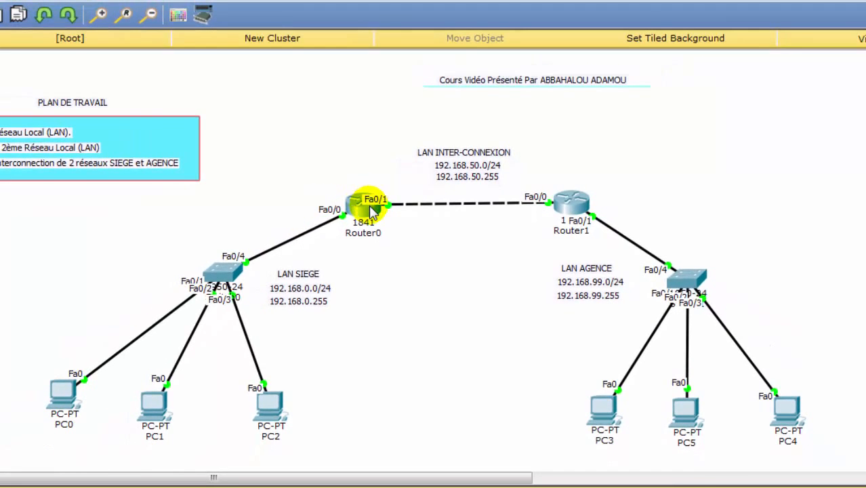
Step: Open Router0's command line and enter global configuration mode with ena and conf t
{"action": "left_click", "coordinate": [365, 207]}
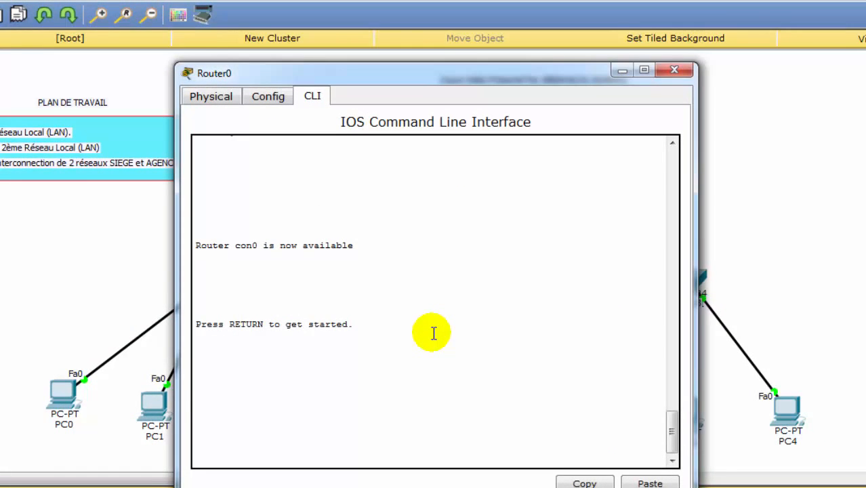
{"action": "key", "text": "Return"}
{"action": "key", "text": "Return"}
{"action": "key", "text": "Return"}
{"action": "key", "text": "Return"}
{"action": "key", "text": "Return"}
{"action": "key", "text": "Return"}
{"action": "key", "text": "Return"}
{"action": "key", "text": "Return"}
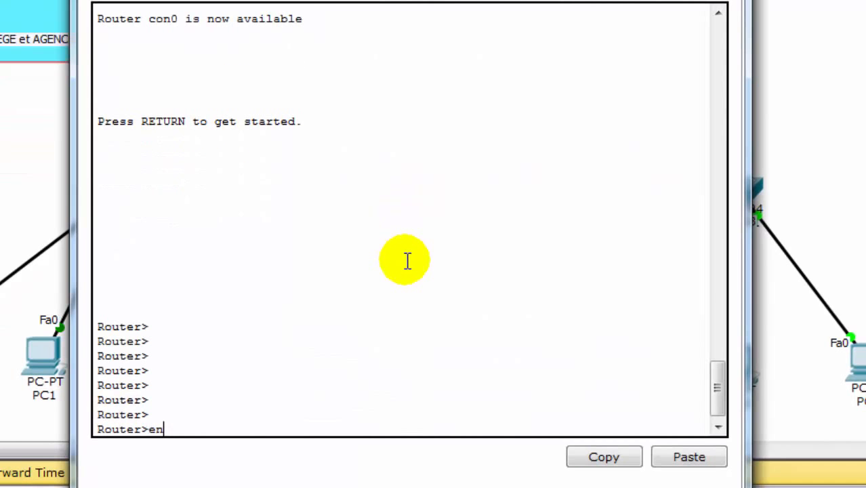
{"action": "key", "text": "Return"}
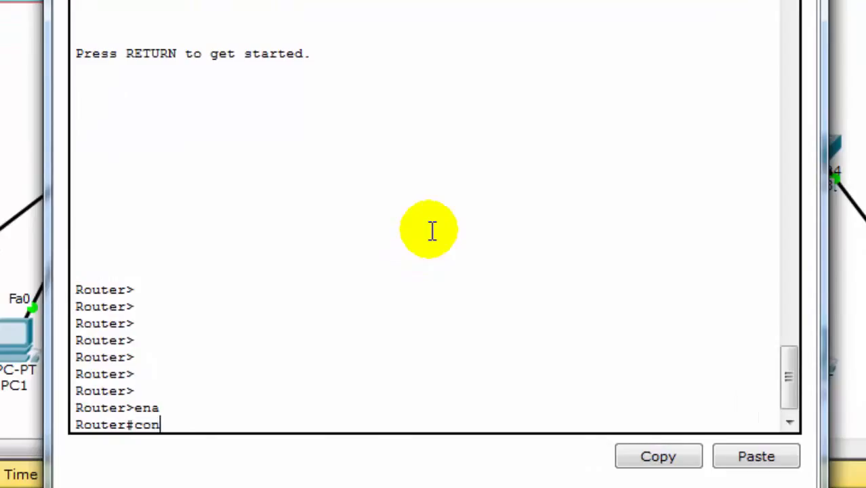
{"action": "type", "text": "conf t"}
{"action": "key", "text": "Return"}
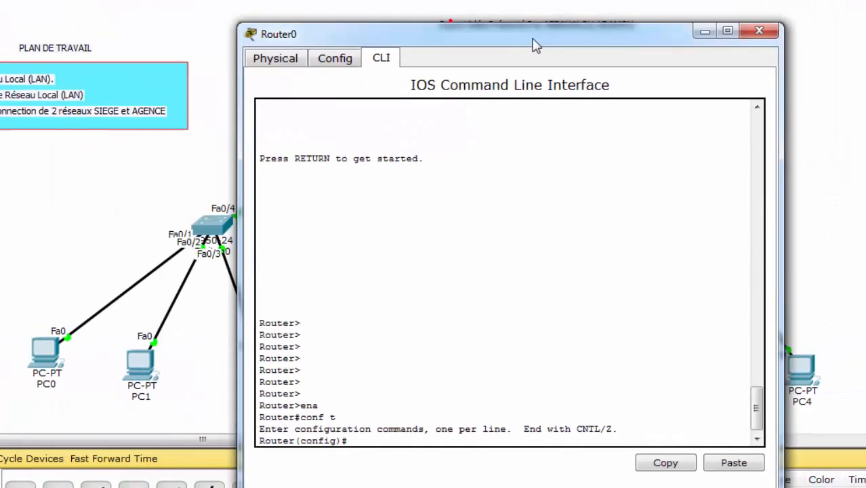
Step: Add a static route on Router0 to network 192.168.99.0, mask 255.255.255.0, through next hop 192.168.50.2
{"action": "left_click_drag", "start_coordinate": [535, 43], "coordinate": [591, 50]}
{"action": "left_click_drag", "start_coordinate": [630, 54], "coordinate": [283, 95]}
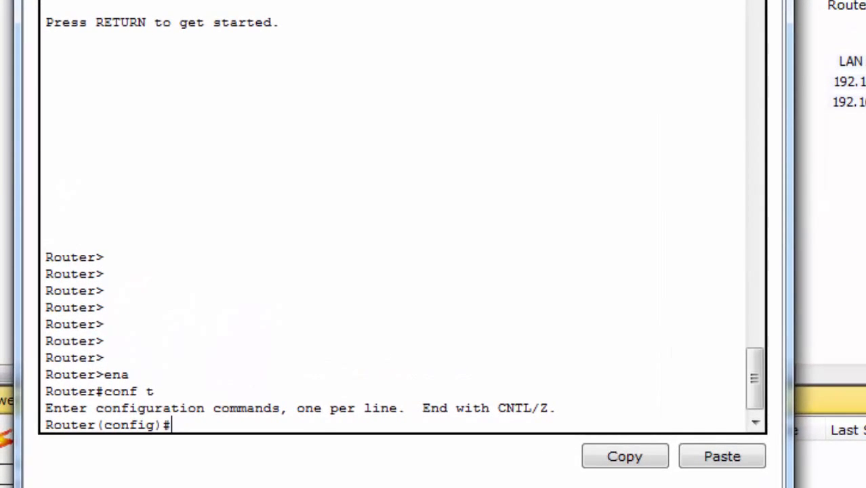
{"action": "type", "text": "ip rou"}
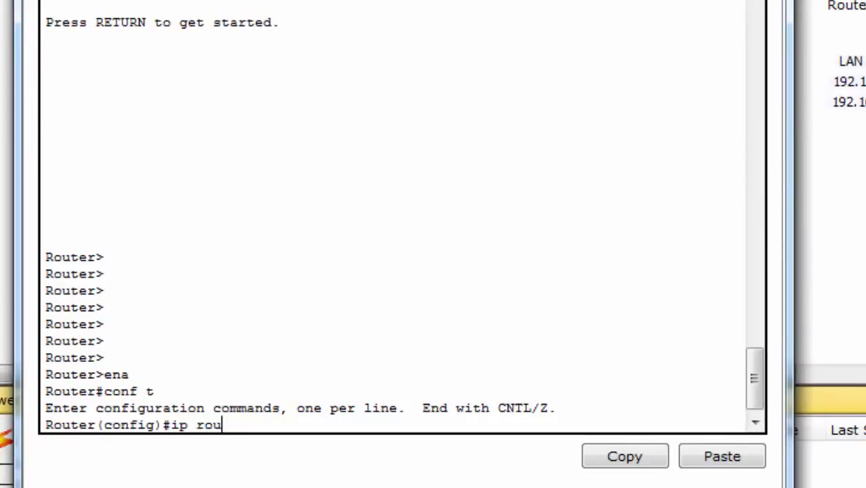
{"action": "type", "text": "te "}
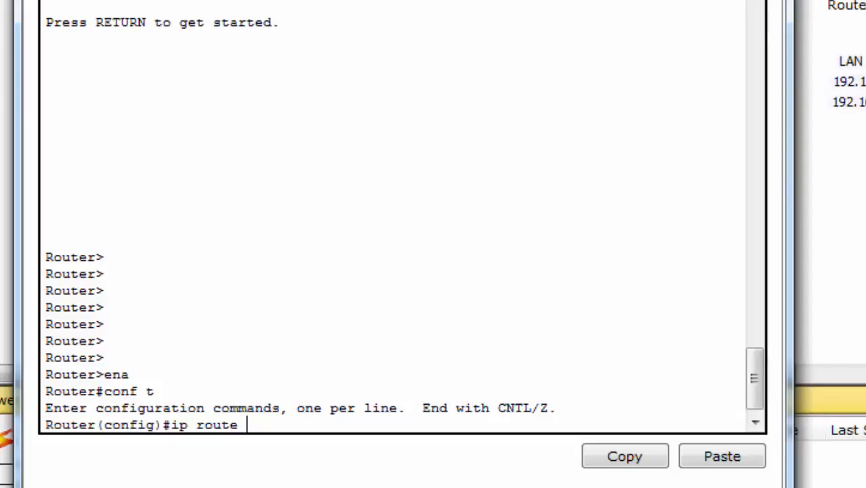
{"action": "type", "text": "192.168"}
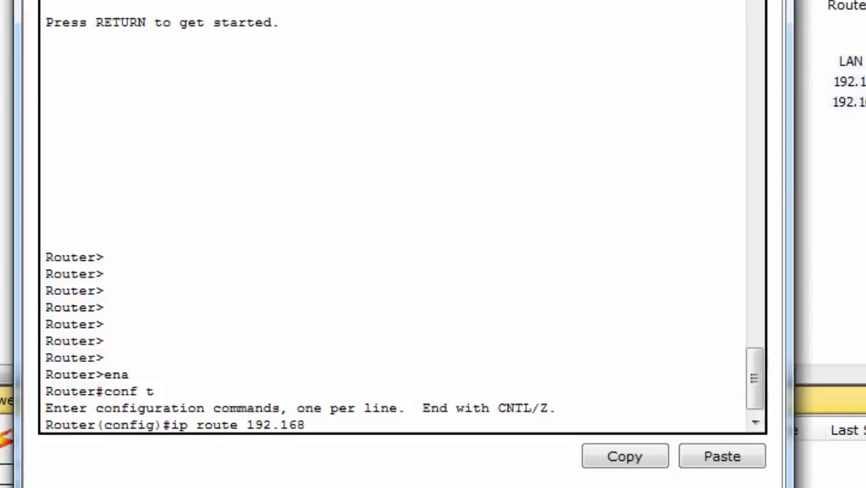
{"action": "type", "text": ".99.0"}
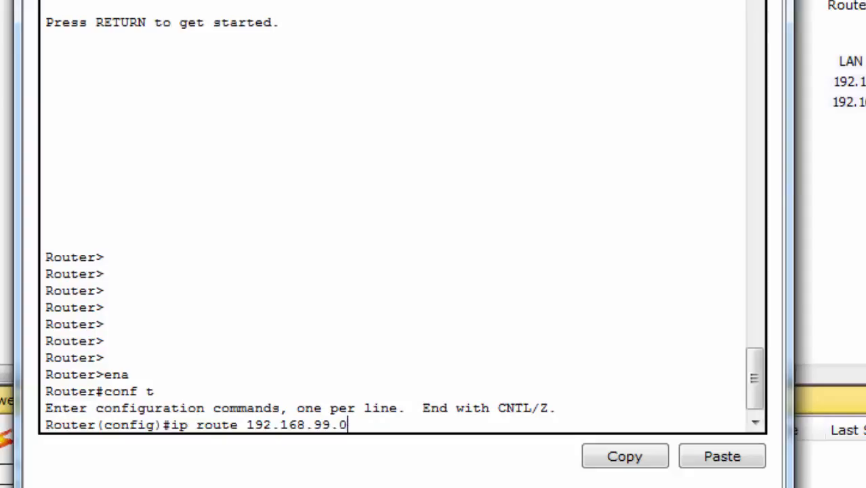
{"action": "type", "text": " 255.255."}
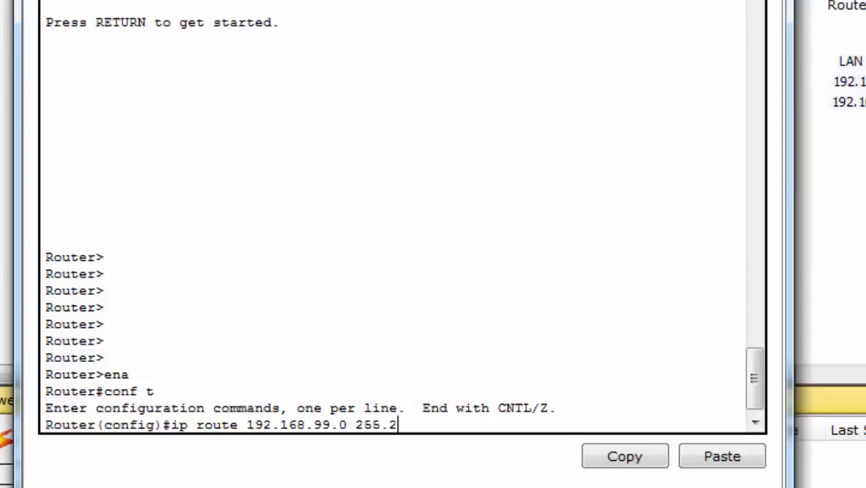
{"action": "type", "text": "255.0"}
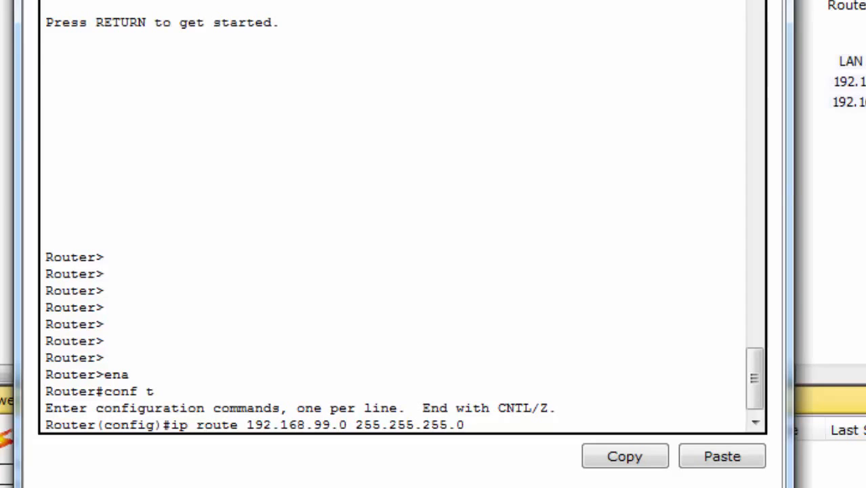
{"action": "left_click_drag", "start_coordinate": [346, 3], "coordinate": [346, 0]}
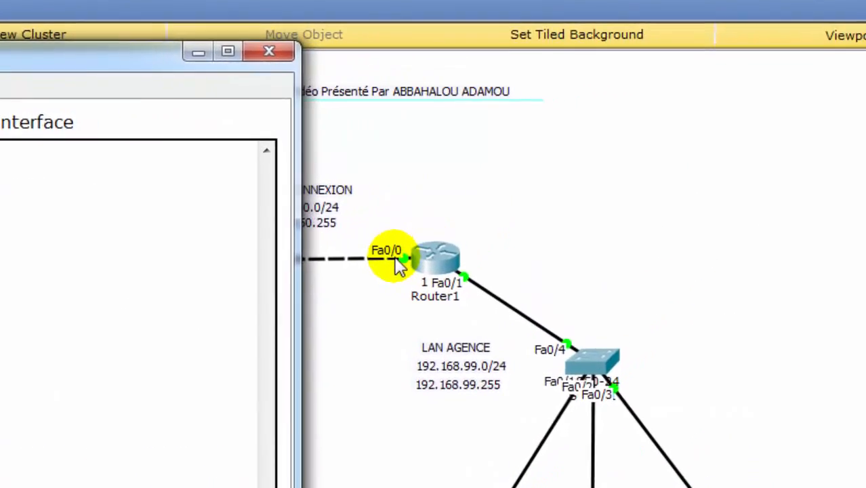
{"action": "left_click_drag", "start_coordinate": [277, 53], "coordinate": [223, 53]}
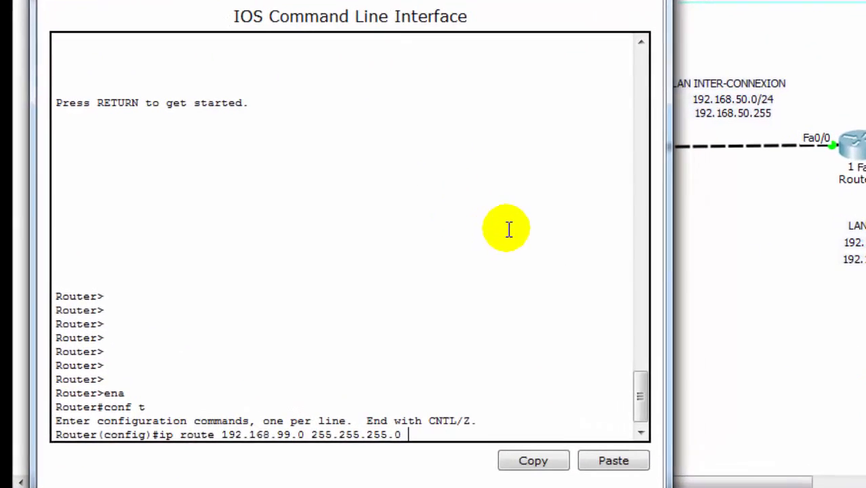
{"action": "type", "text": "192"}
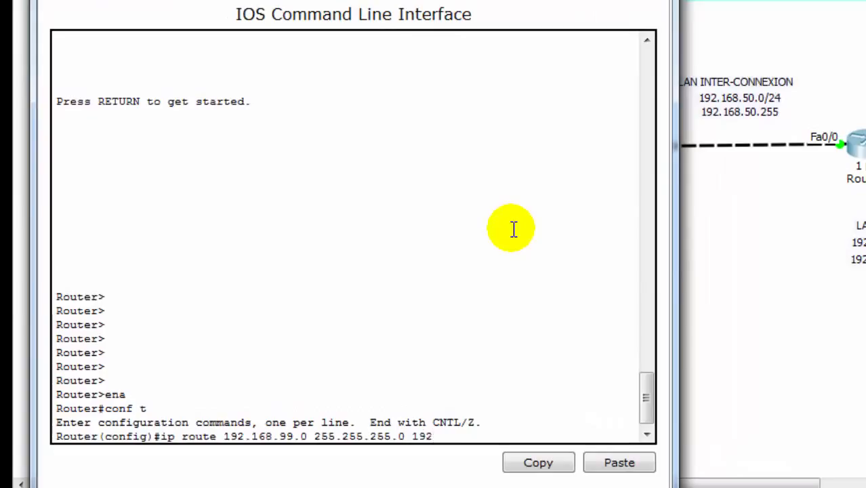
{"action": "type", "text": ".168.59"}
{"action": "key", "text": "BackSpace"}
{"action": "type", "text": "0.2"}
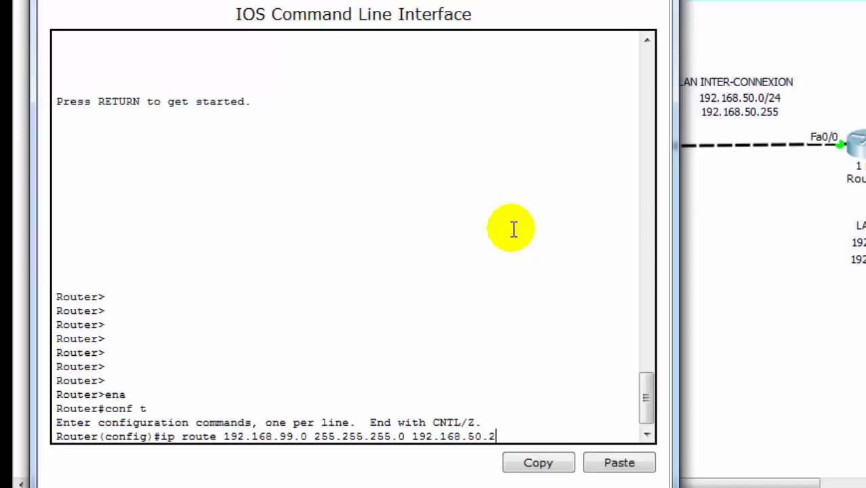
{"action": "key", "text": "Return"}
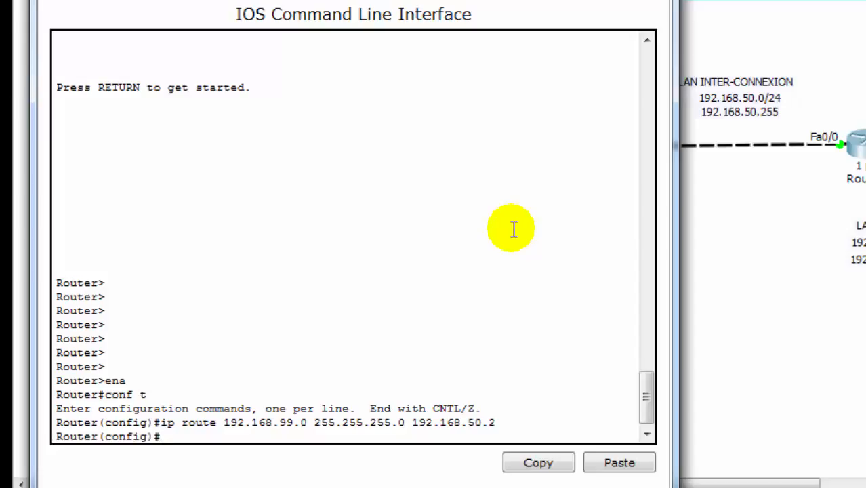
Step: Try to apply no shut in Router0's global configuration mode
{"action": "type", "text": "no shut"}
{"action": "key", "text": "Return"}
{"action": "key", "text": "Up"}
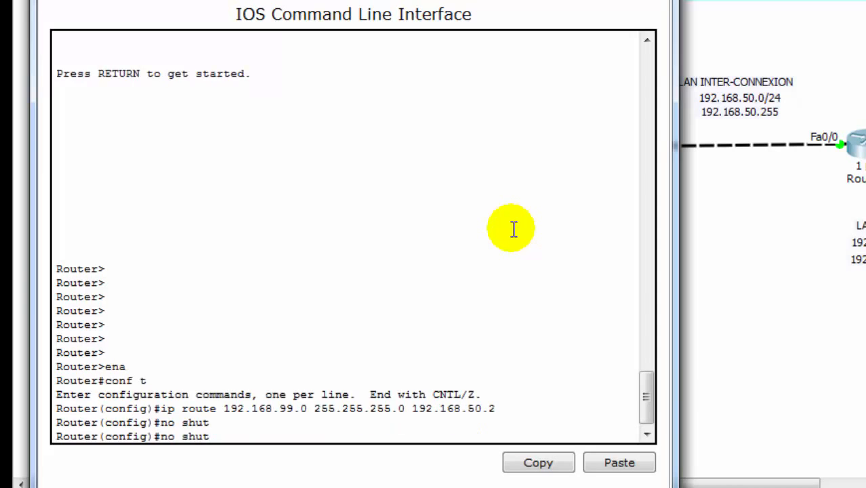
{"action": "key", "text": "Return"}
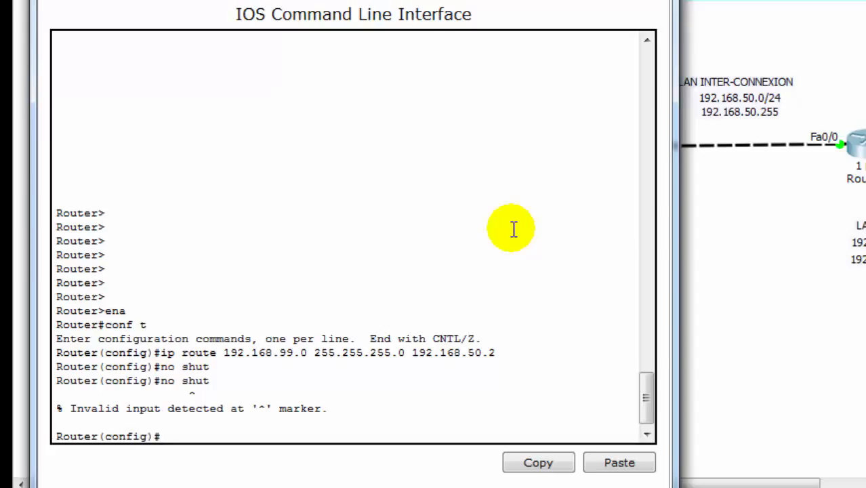
Step: Leave Router0's global configuration mode with exit and return to the privileged prompt
{"action": "type", "text": "exit"}
{"action": "key", "text": "Return"}
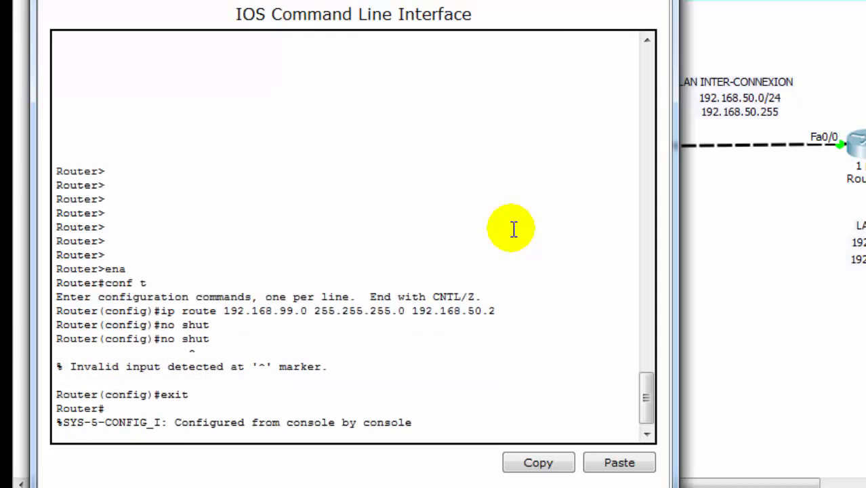
{"action": "key", "text": "Return"}
{"action": "key", "text": "Return"}
{"action": "key", "text": "Return"}
{"action": "key", "text": "Return"}
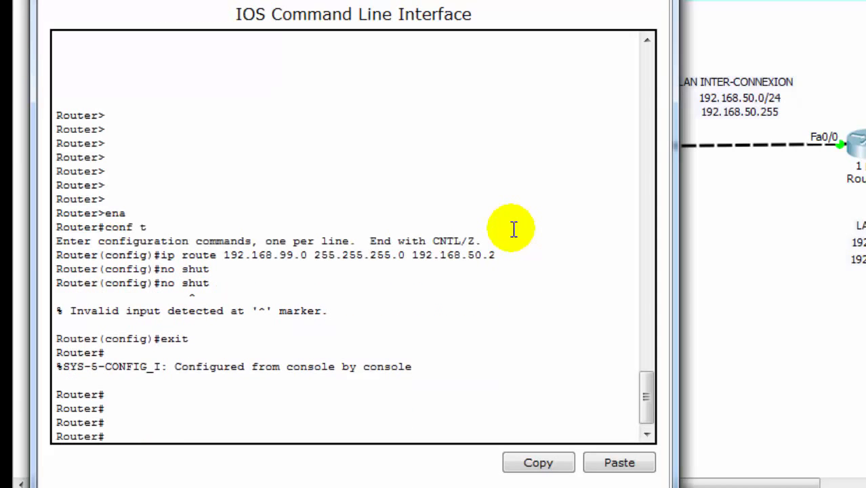
Step: Save Router0's configuration with copy running-config startup-config, accepting the default destination filename
{"action": "type", "text": "cop"}
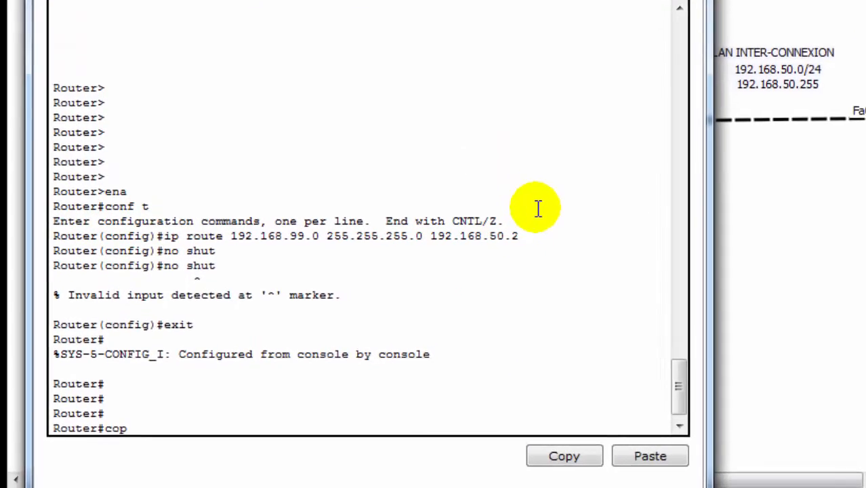
{"action": "key", "text": "Tab"}
{"action": "type", "text": "ru"}
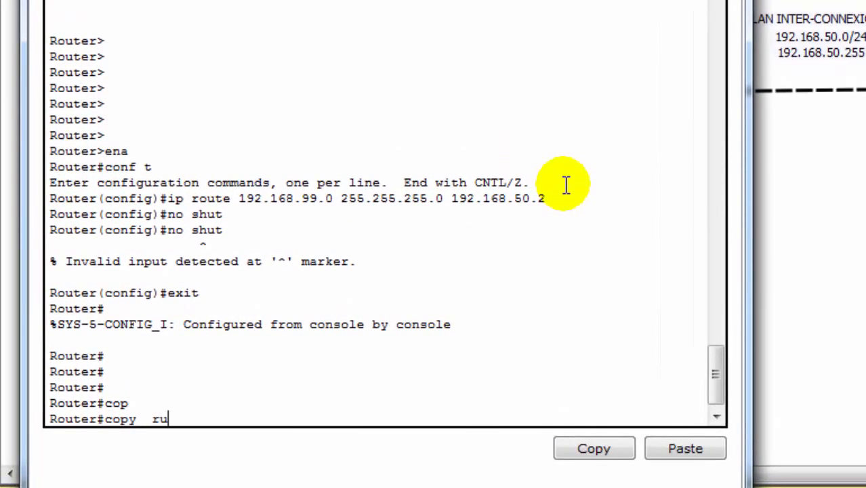
{"action": "type", "text": "n"}
{"action": "key", "text": "Tab"}
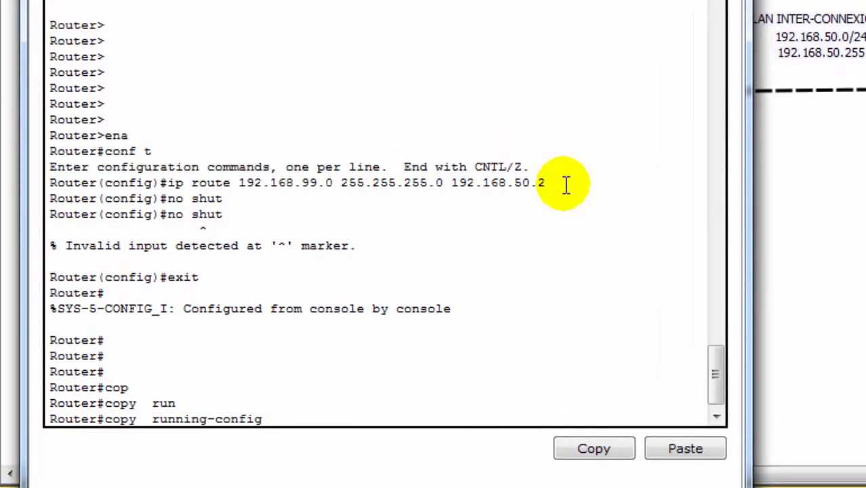
{"action": "type", "text": "star"}
{"action": "key", "text": "Tab"}
{"action": "key", "text": "Return"}
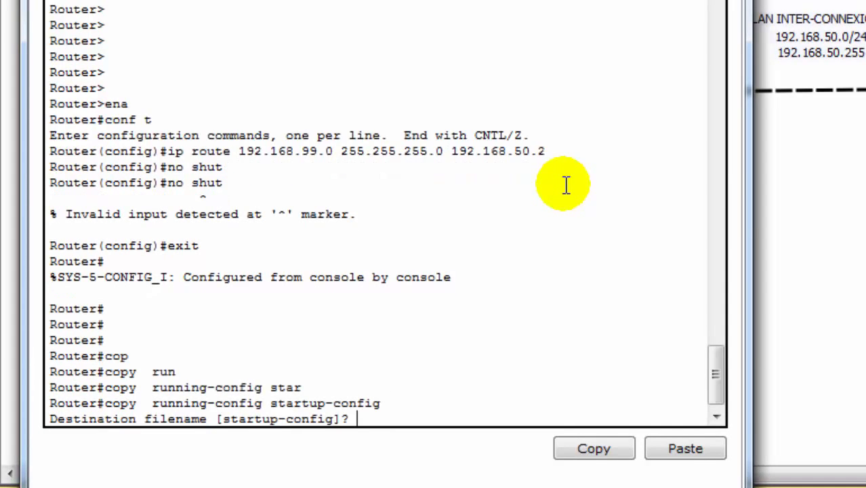
{"action": "key", "text": "Return"}
Step: End Router0's console session with exit
{"action": "key", "text": "Return"}
{"action": "key", "text": "Return"}
{"action": "key", "text": "Return"}
{"action": "key", "text": "Return"}
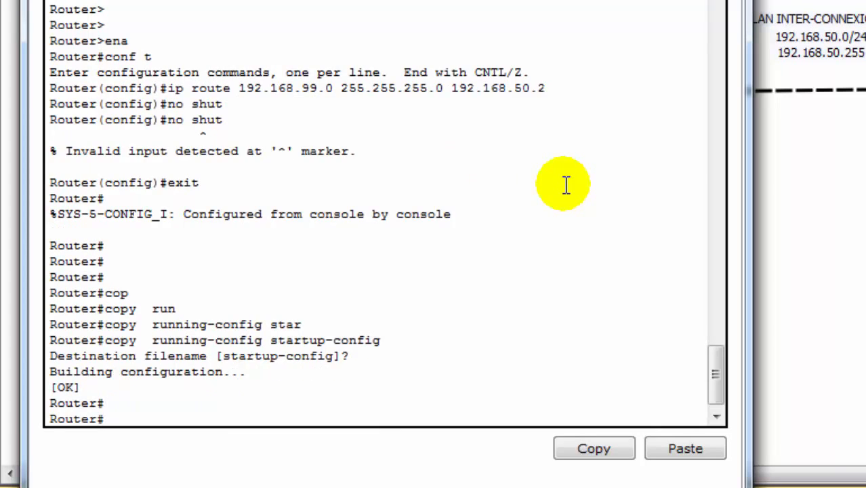
{"action": "type", "text": "exit"}
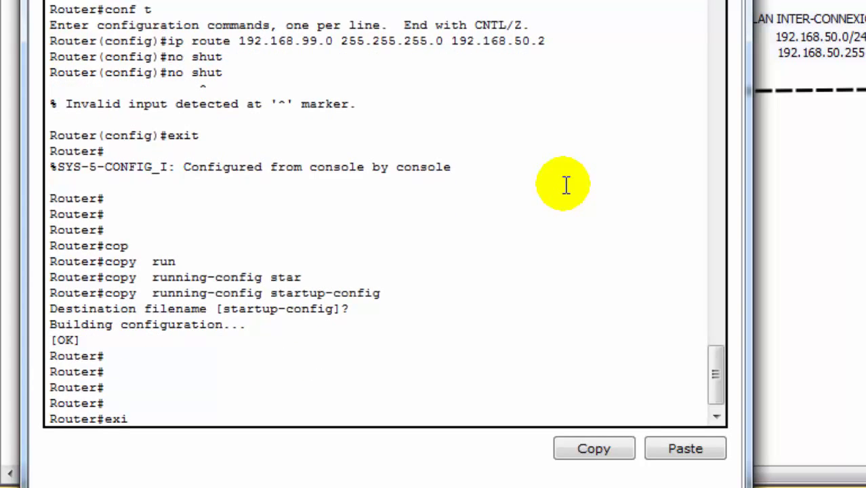
{"action": "key", "text": "Return"}
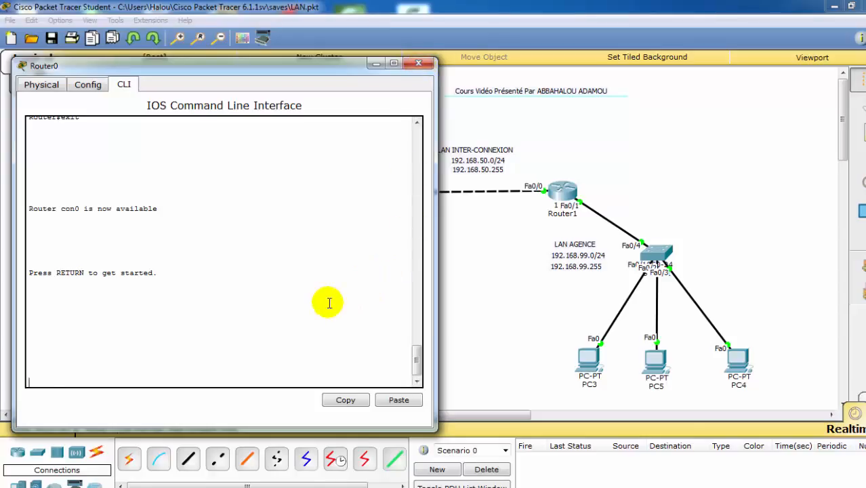
Step: Restart Router0's console session, enter privileged mode with ena, and examine its routing table against the topology using sho ip rout
{"action": "key", "text": "Return"}
{"action": "key", "text": "Return"}
{"action": "key", "text": "Return"}
{"action": "key", "text": "Return"}
{"action": "type", "text": "er>e"}
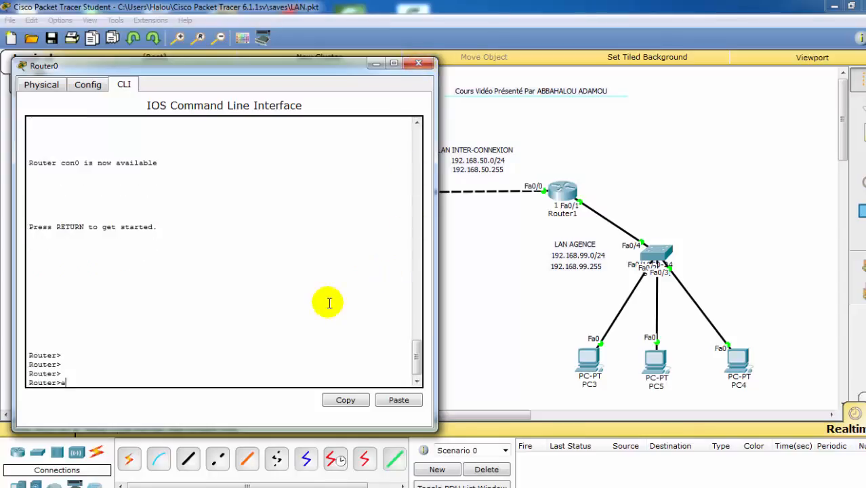
{"action": "type", "text": "na"}
{"action": "key", "text": "Return"}
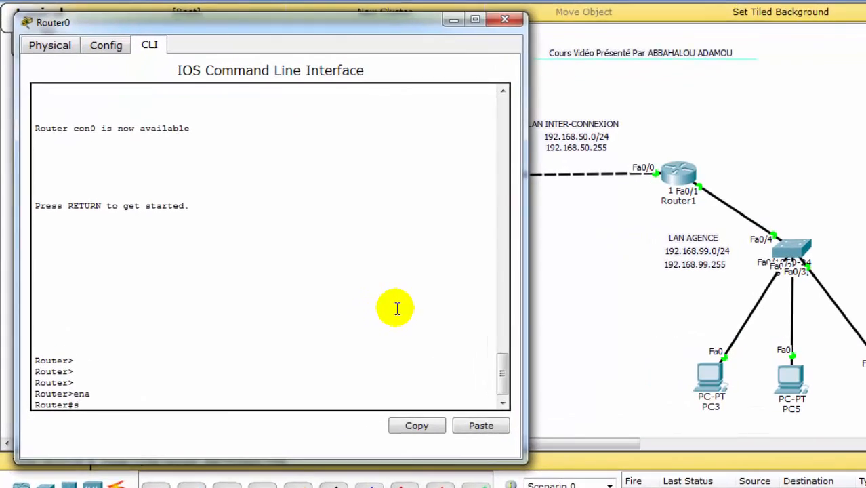
{"action": "type", "text": "sho"}
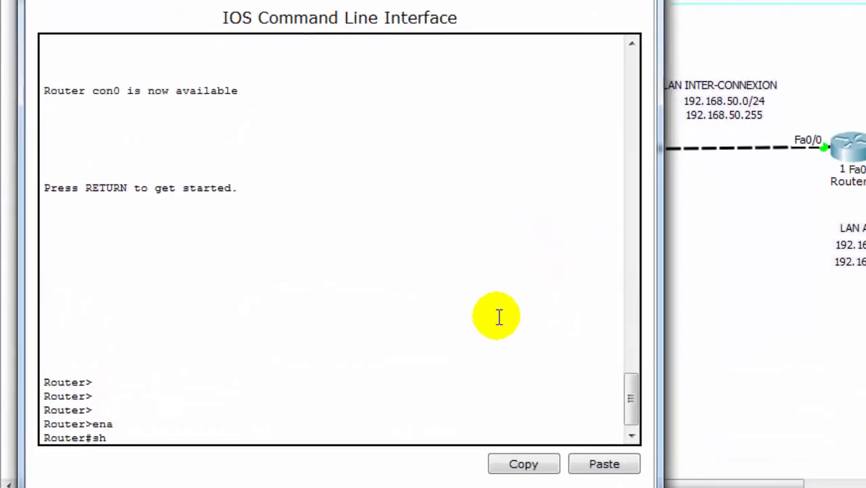
{"action": "type", "text": " i"}
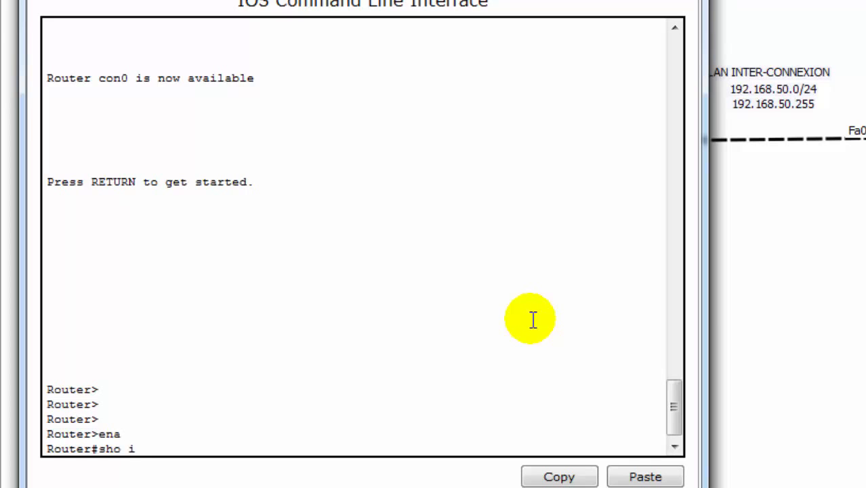
{"action": "type", "text": "p rout"}
{"action": "key", "text": "Return"}
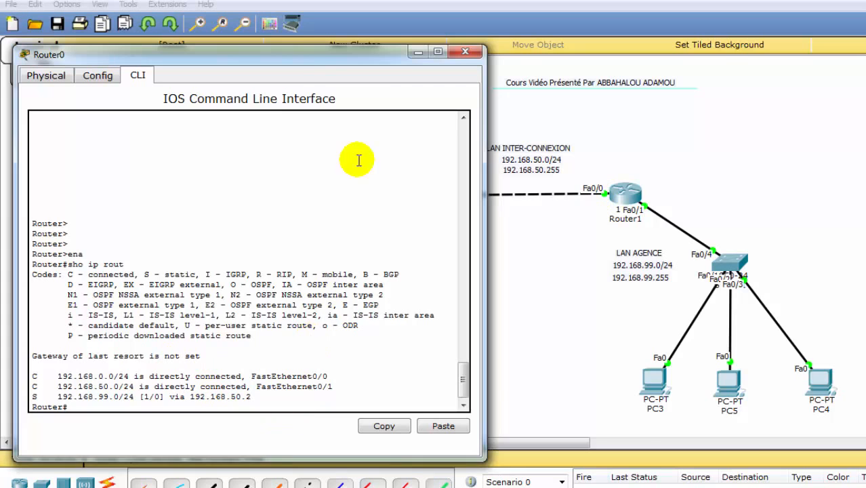
{"action": "left_click_drag", "start_coordinate": [305, 56], "coordinate": [742, 73]}
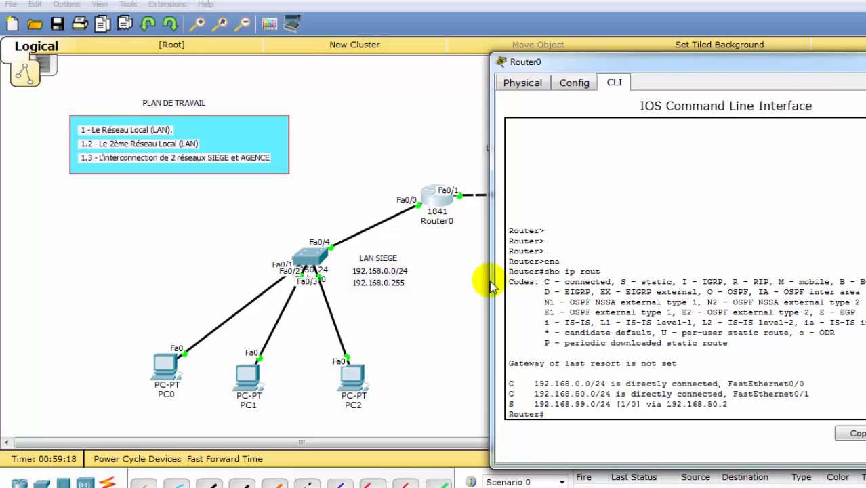
{"action": "left_click_drag", "start_coordinate": [860, 64], "coordinate": [407, 74]}
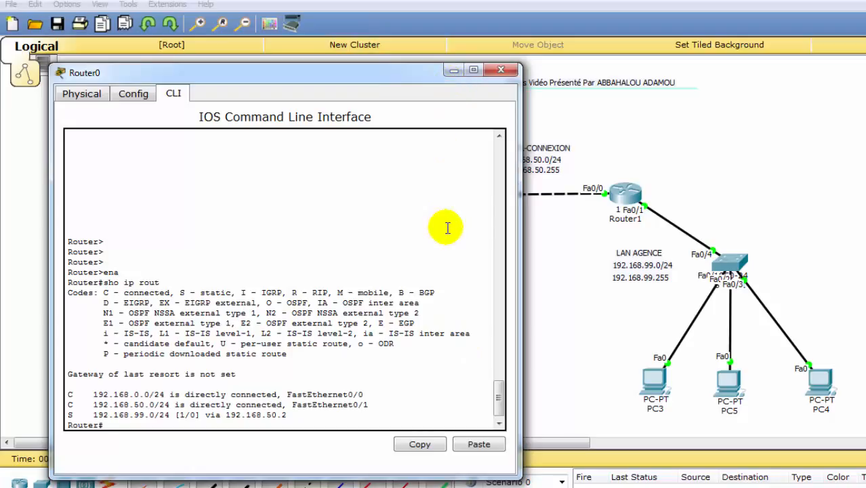
Step: End Router0's console session with exit and close its configuration window
{"action": "type", "text": "xit"}
{"action": "key", "text": "Return"}
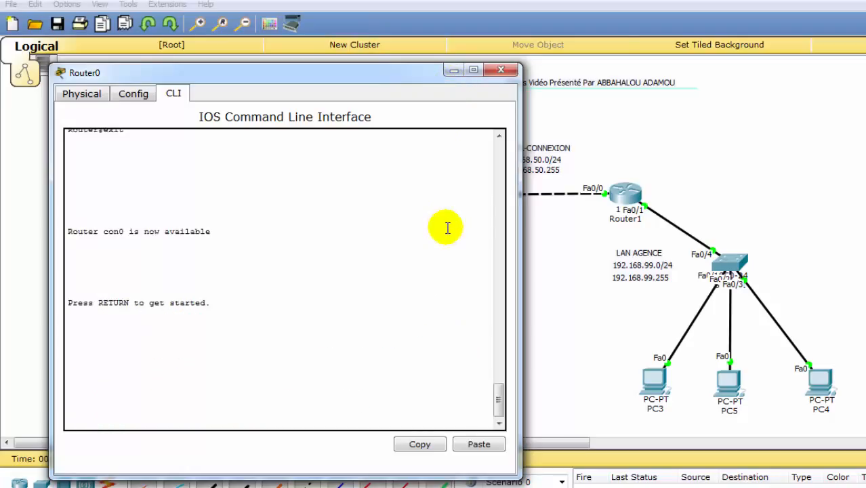
{"action": "left_click", "coordinate": [498, 71]}
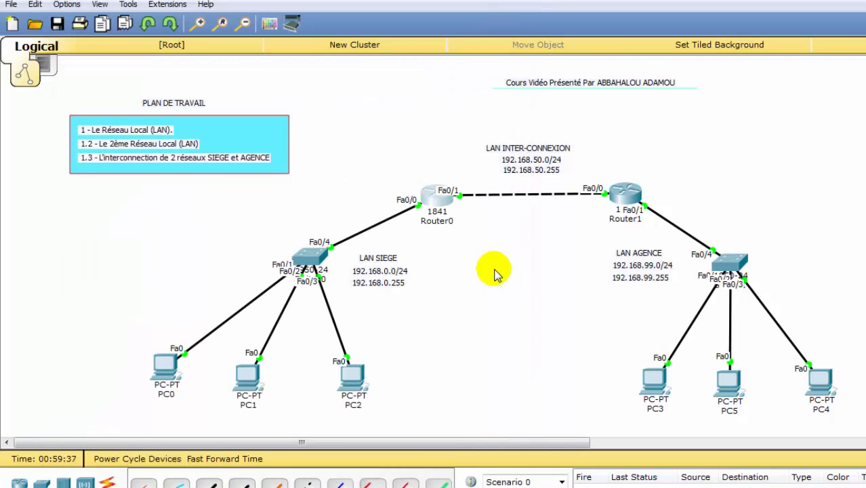
Step: Open Router1's console, enter privileged mode with ena, and examine its routing table using sho ip rout
{"action": "left_click", "coordinate": [627, 198]}
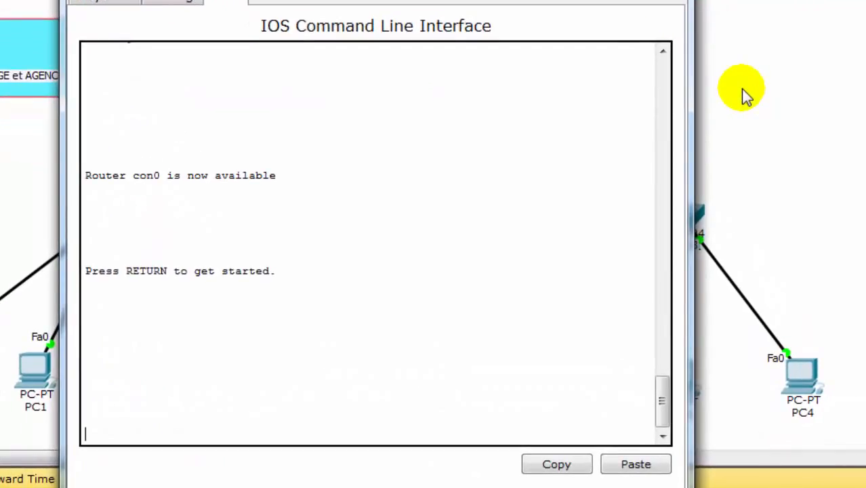
{"action": "key", "text": "Return"}
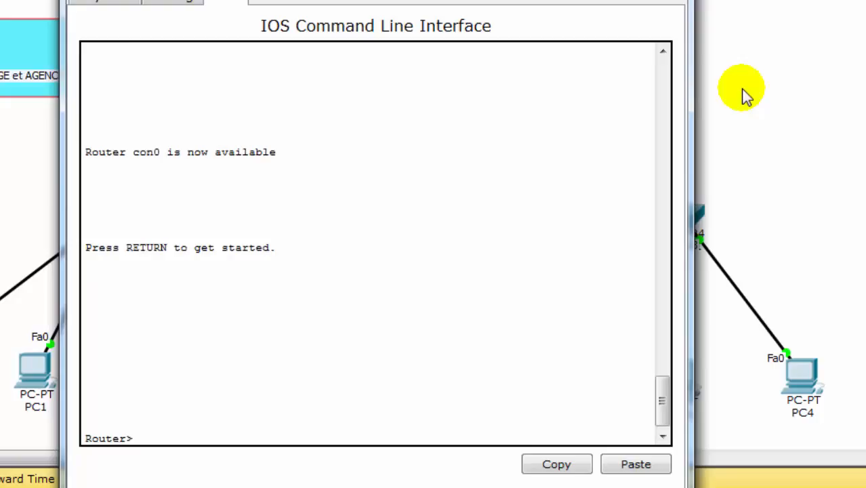
{"action": "type", "text": "ena"}
{"action": "key", "text": "Return"}
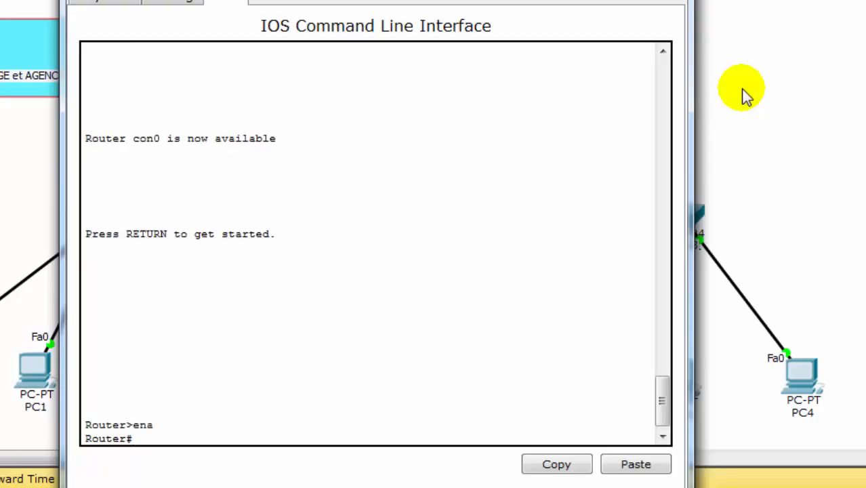
{"action": "type", "text": "sho ip rout"}
{"action": "key", "text": "Return"}
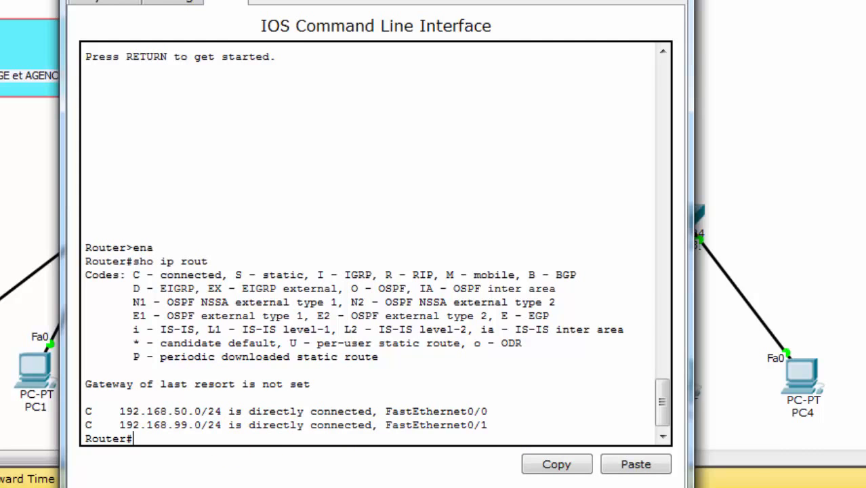
{"action": "left_click_drag", "start_coordinate": [376, 0], "coordinate": [514, 0]}
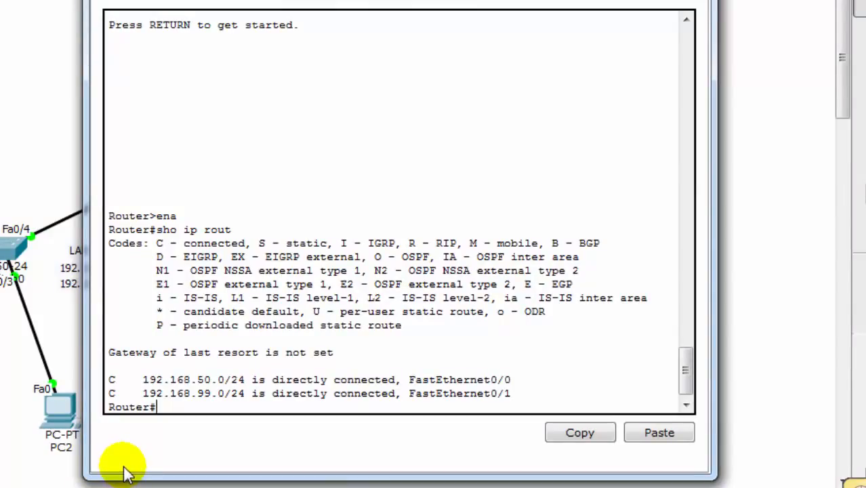
Step: In Router1's global configuration mode, add a static route to 192.168.0.0 with mask 255.255.255.0 via next hop 192.168.50.1
{"action": "type", "text": "conf t"}
{"action": "key", "text": "Return"}
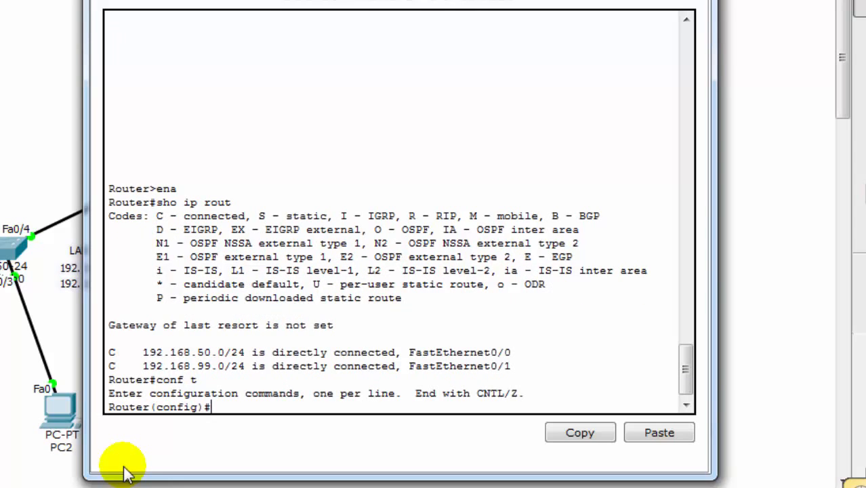
{"action": "type", "text": "ip rout"}
{"action": "key", "text": "Tab"}
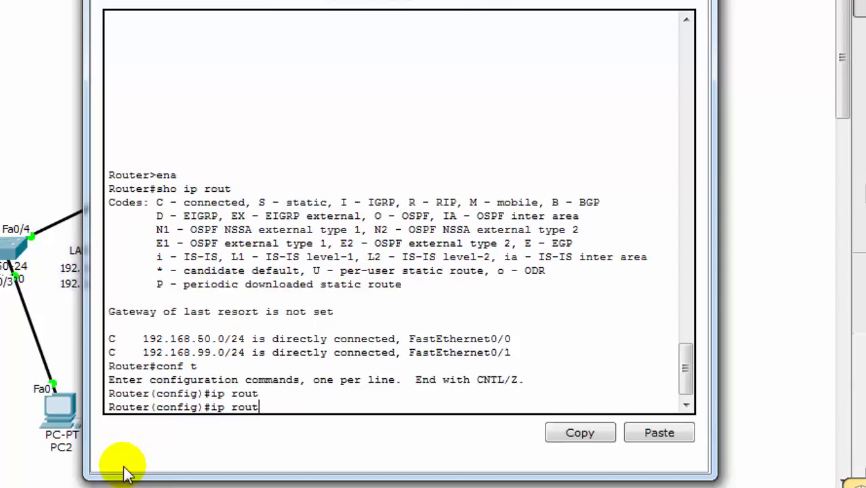
{"action": "type", "text": "e 192."}
{"action": "type", "text": "168"}
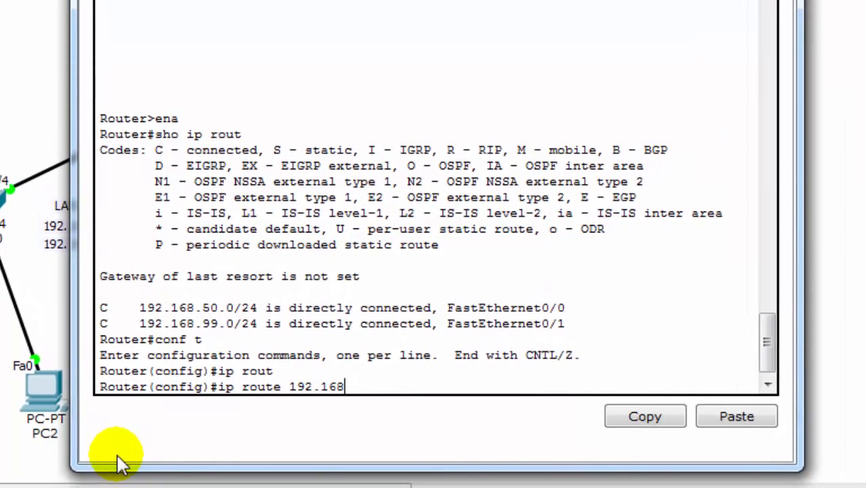
{"action": "type", "text": "."}
{"action": "left_click_drag", "start_coordinate": [407, 1], "coordinate": [524, 9]}
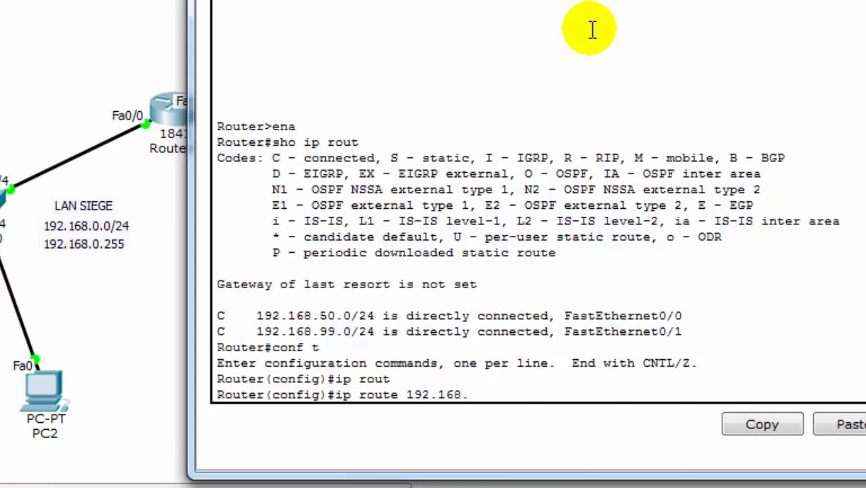
{"action": "type", "text": "0.0 255.255.255"}
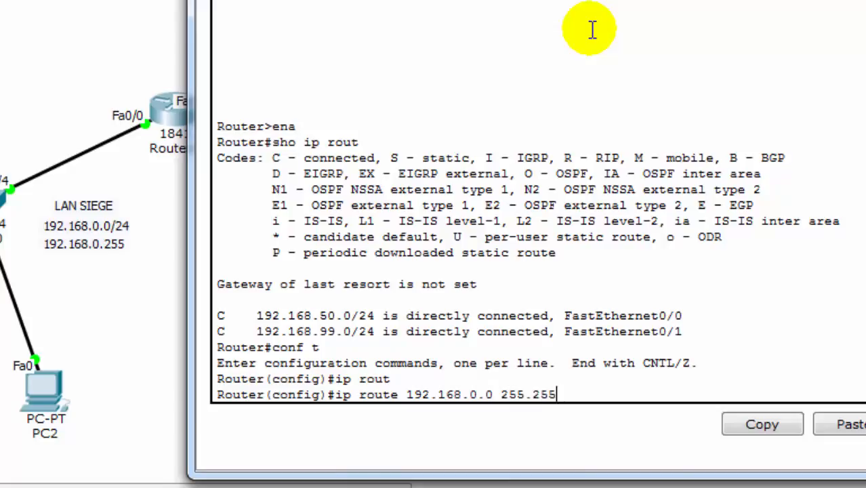
{"action": "type", "text": ".0"}
{"action": "type", "text": " 192.1"}
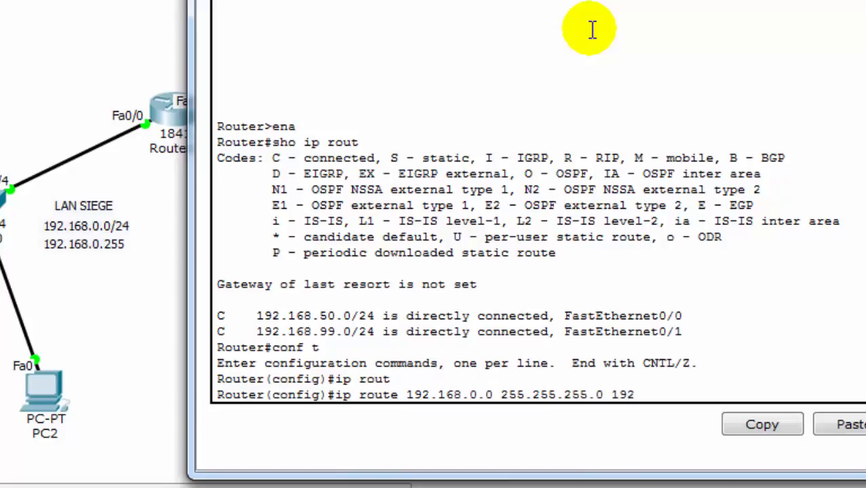
{"action": "type", "text": "68.50.1"}
{"action": "key", "text": "Return"}
{"action": "key", "text": "Return"}
{"action": "key", "text": "Return"}
{"action": "key", "text": "Return"}
{"action": "key", "text": "Return"}
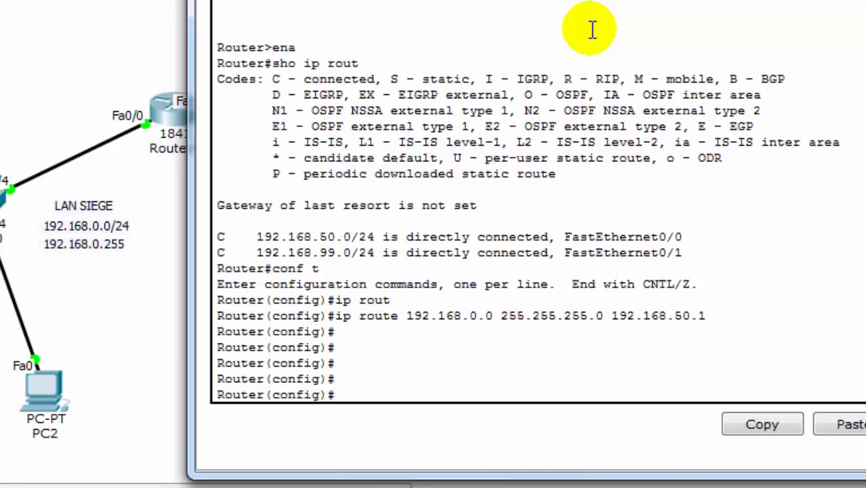
Step: Write Router1's configuration to memory from global configuration mode with do wri
{"action": "type", "text": "do wri"}
{"action": "key", "text": "Return"}
{"action": "key", "text": "Return"}
{"action": "key", "text": "Return"}
{"action": "key", "text": "Return"}
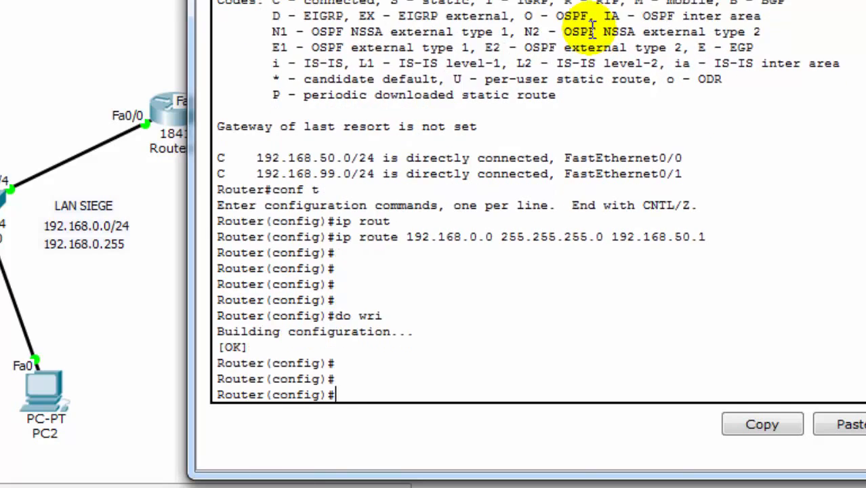
Step: Leave Router1's global configuration mode with exit and return to the privileged prompt
{"action": "type", "text": "exit"}
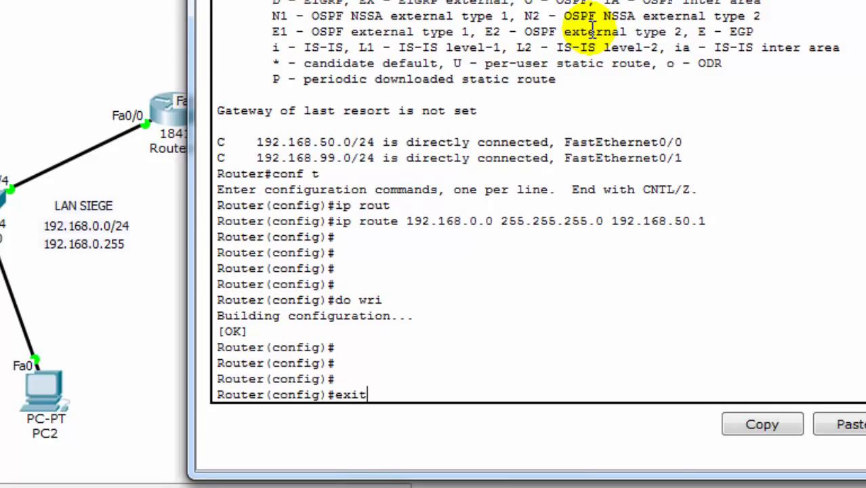
{"action": "key", "text": "Return"}
{"action": "key", "text": "Return"}
{"action": "key", "text": "Return"}
{"action": "key", "text": "Return"}
{"action": "key", "text": "Return"}
{"action": "key", "text": "Return"}
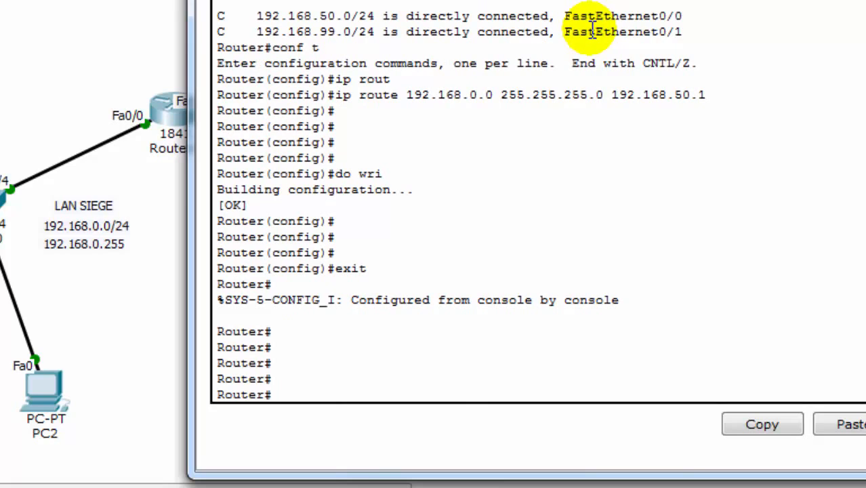
Step: Copy Router1's running-config to startup-config, accepting the default destination filename
{"action": "type", "text": "cop run"}
{"action": "key", "text": "Tab"}
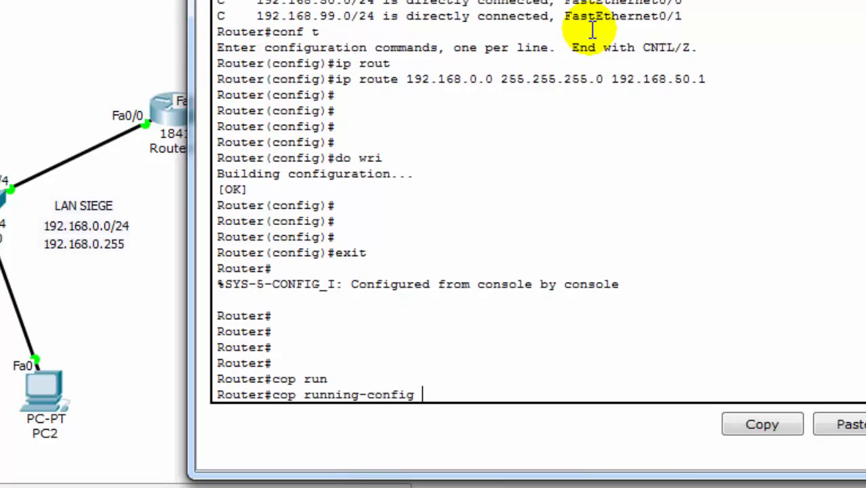
{"action": "type", "text": "star"}
{"action": "key", "text": "Tab"}
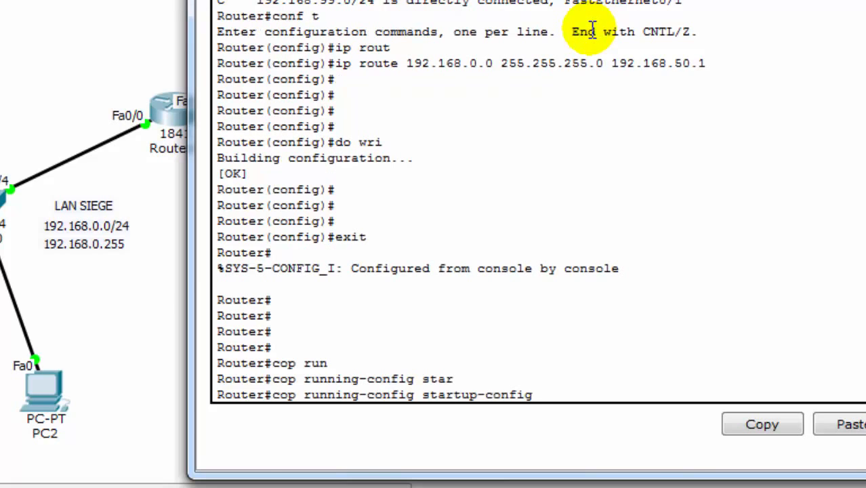
{"action": "key", "text": "Return"}
{"action": "key", "text": "Return"}
{"action": "key", "text": "Return"}
{"action": "key", "text": "Return"}
{"action": "key", "text": "Return"}
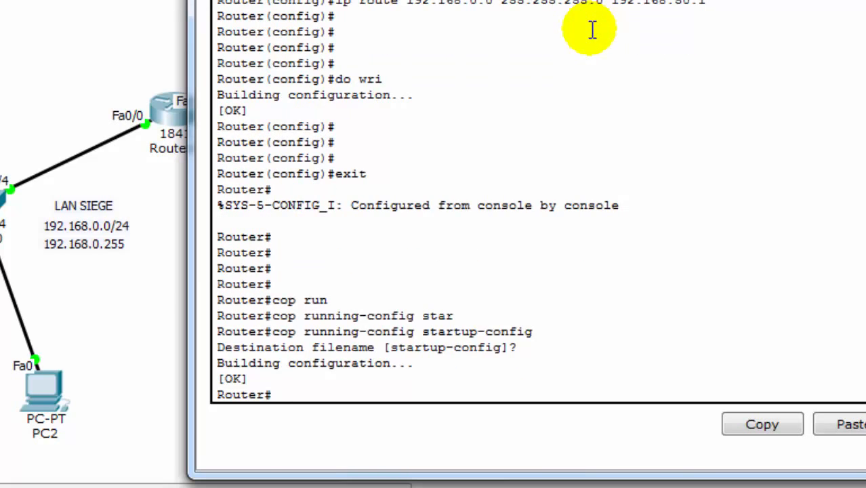
Step: Check Router1's routing table for the static route with sho ip rout and compare it with the topology
{"action": "type", "text": "sho"}
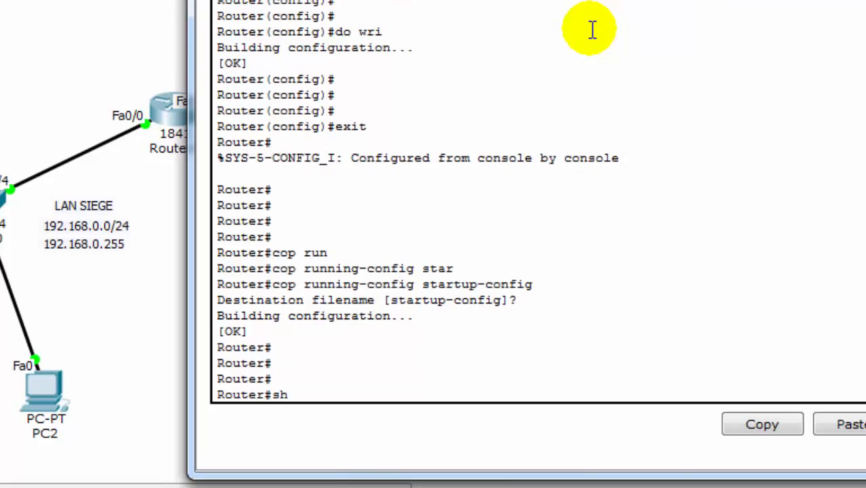
{"action": "type", "text": " ip rout"}
{"action": "key", "text": "Return"}
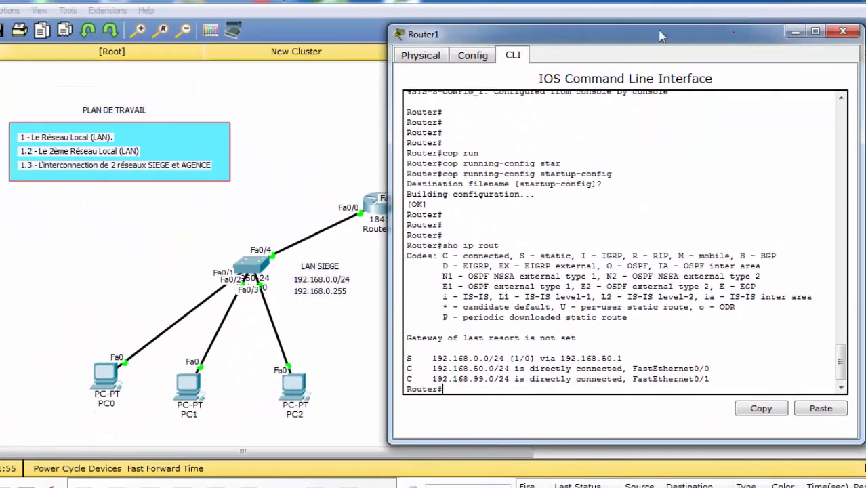
{"action": "left_click_drag", "start_coordinate": [660, 35], "coordinate": [480, 22]}
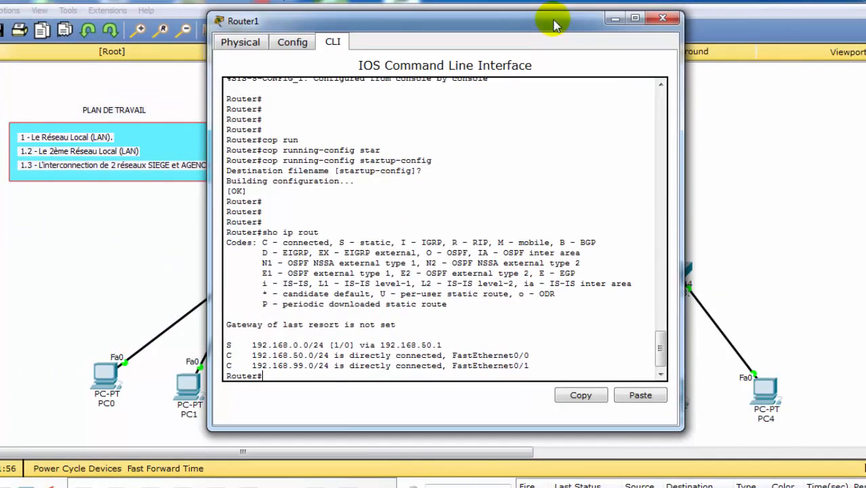
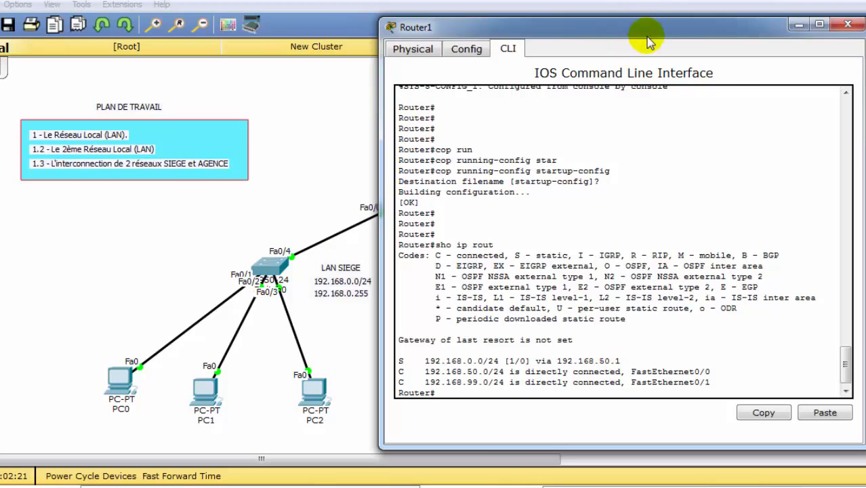
{"action": "left_click_drag", "start_coordinate": [680, 35], "coordinate": [750, 40]}
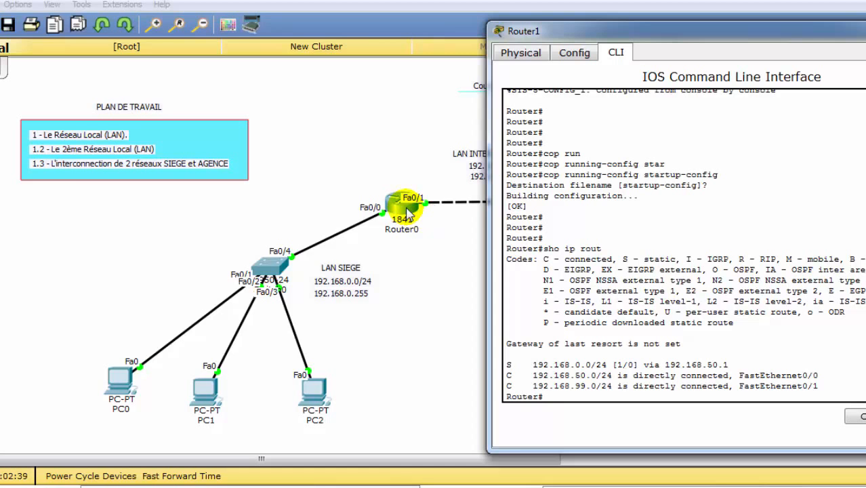
Step: End Router1's console session with exit and close its configuration window
{"action": "key", "text": "Return"}
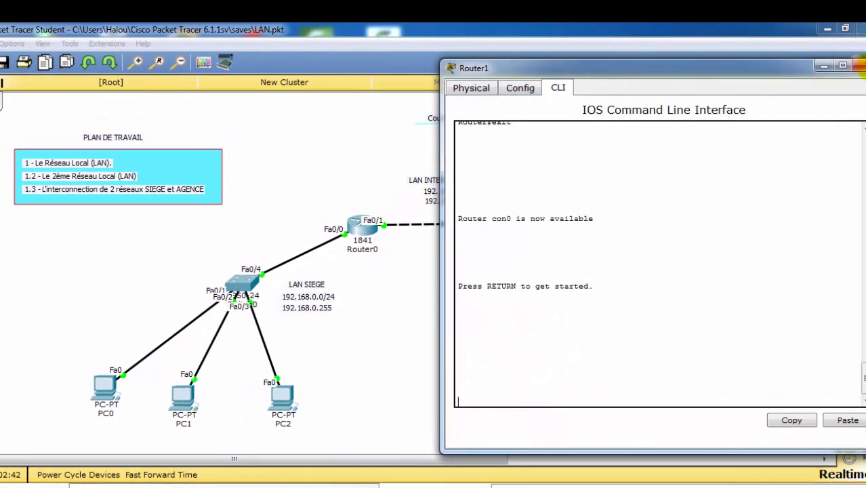
{"action": "left_click", "coordinate": [857, 65]}
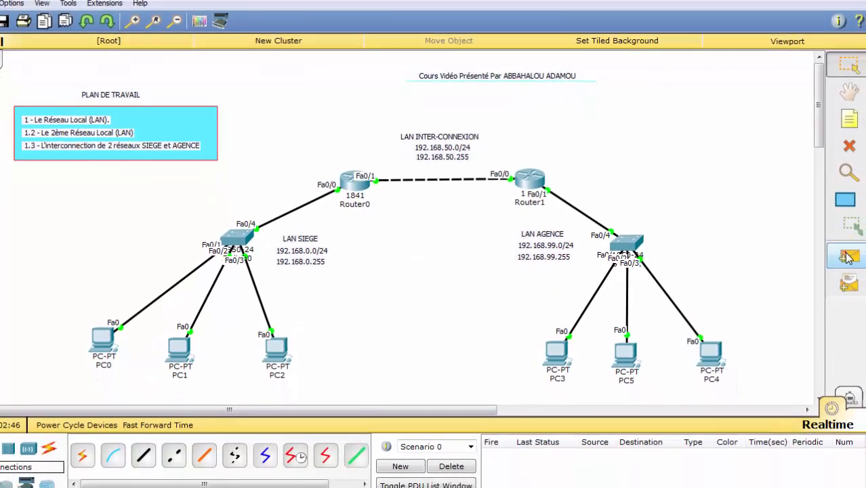
Step: Test connectivity from PC4 with simple PDUs, one to Router1 and one to Router0
{"action": "left_click", "coordinate": [862, 300]}
{"action": "left_click", "coordinate": [700, 340]}
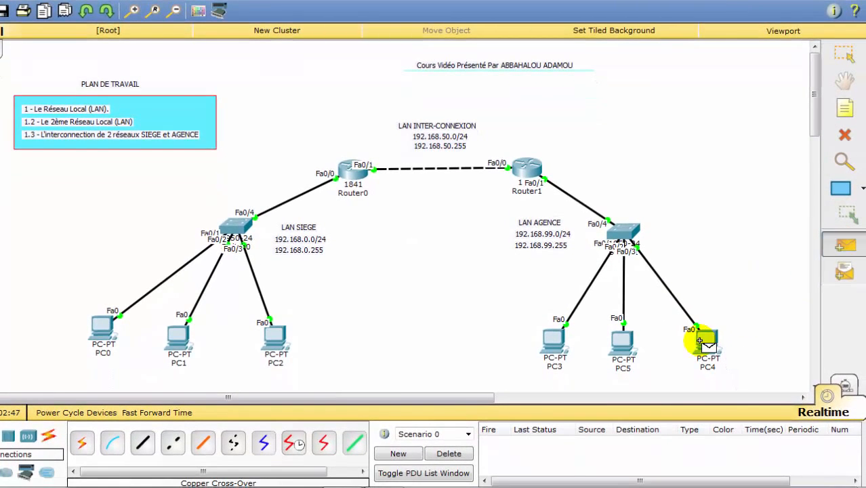
{"action": "left_click", "coordinate": [509, 168]}
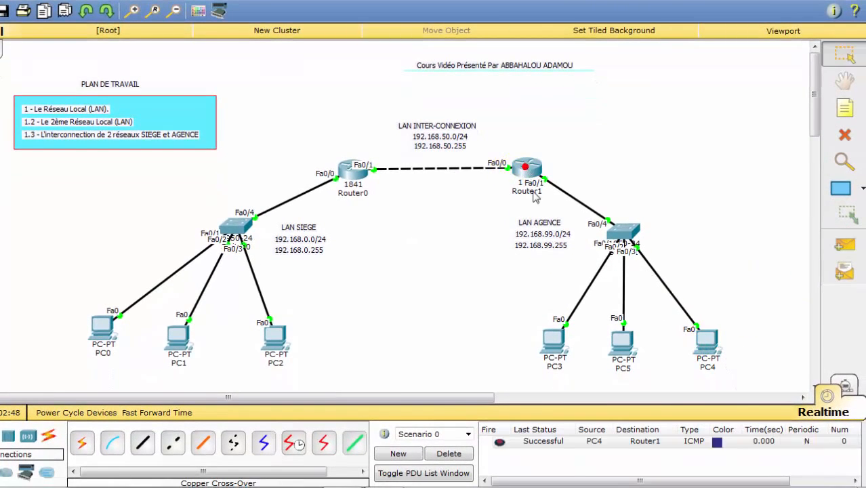
{"action": "left_click", "coordinate": [844, 244]}
{"action": "left_click", "coordinate": [708, 342]}
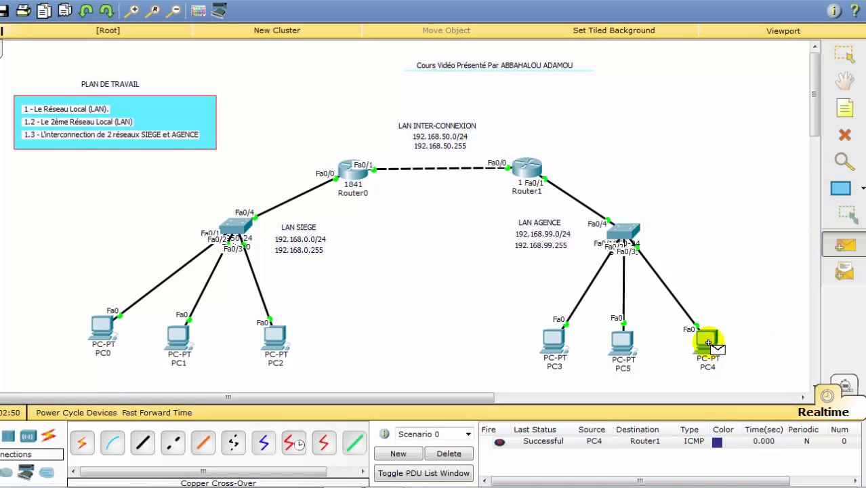
{"action": "left_click", "coordinate": [344, 168]}
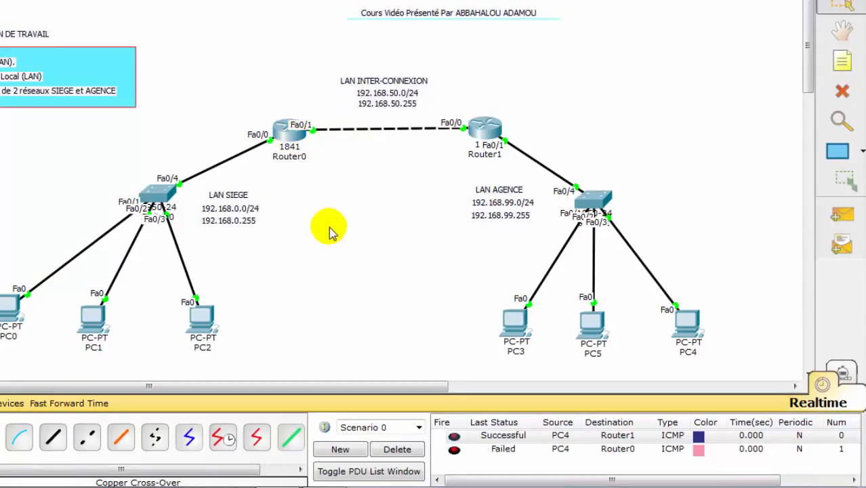
Step: Repeat the simple PDU test from PC4 to Router0 twice and check the latest entries in the PDU list
{"action": "left_click", "coordinate": [840, 214]}
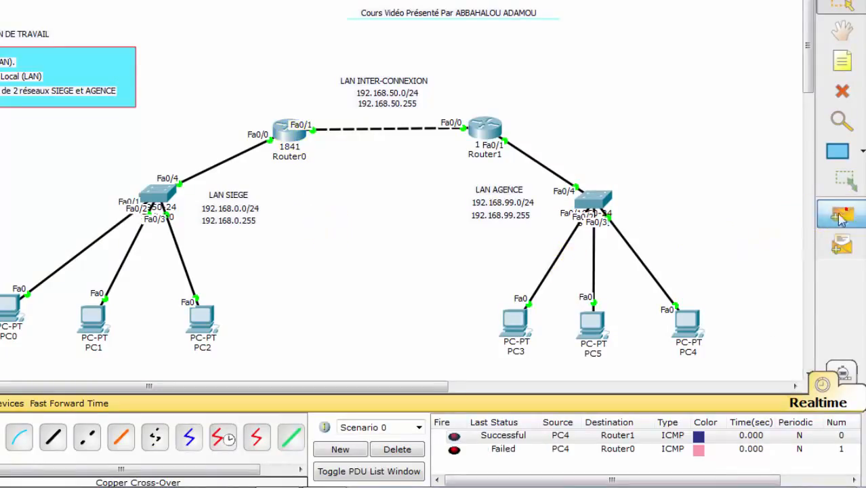
{"action": "left_click", "coordinate": [695, 330]}
{"action": "left_click", "coordinate": [292, 132]}
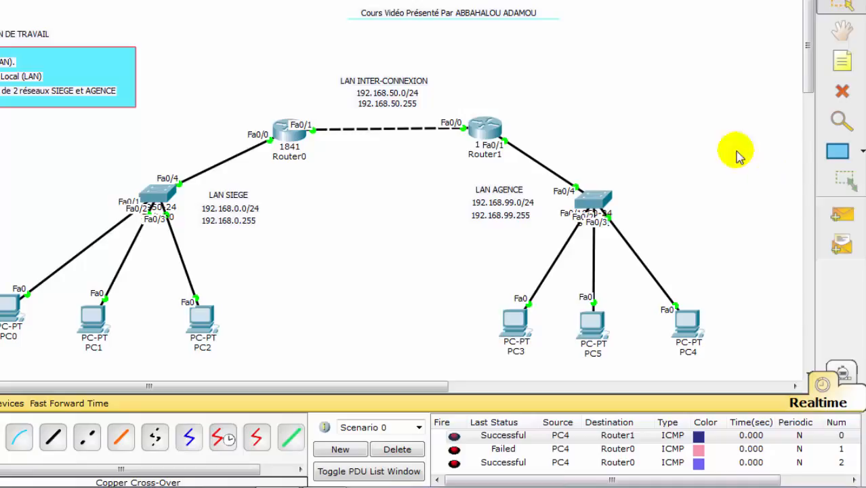
{"action": "left_click", "coordinate": [842, 215]}
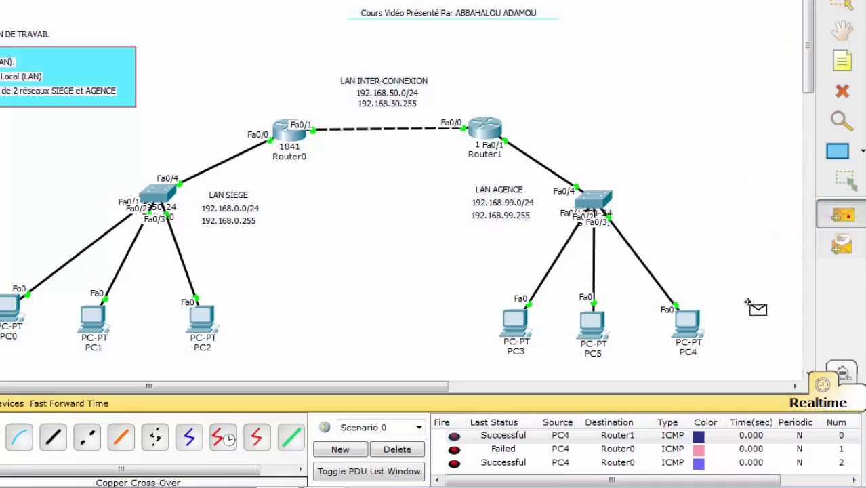
{"action": "left_click", "coordinate": [684, 326]}
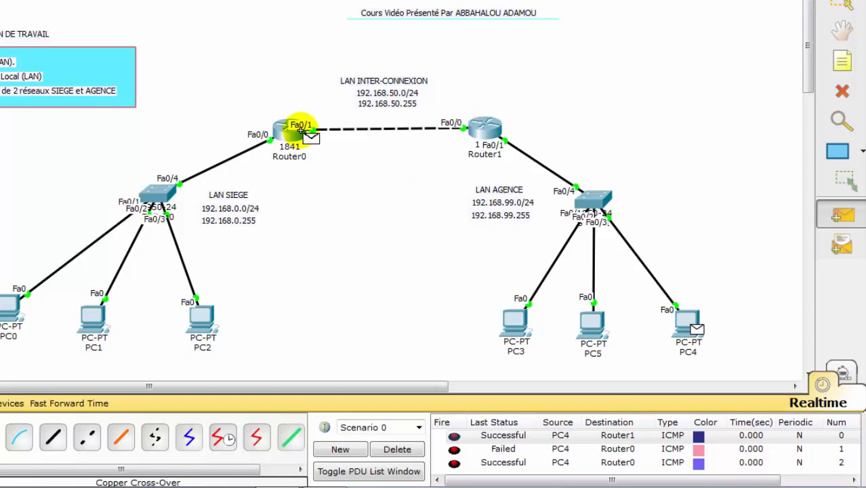
{"action": "left_click", "coordinate": [299, 127]}
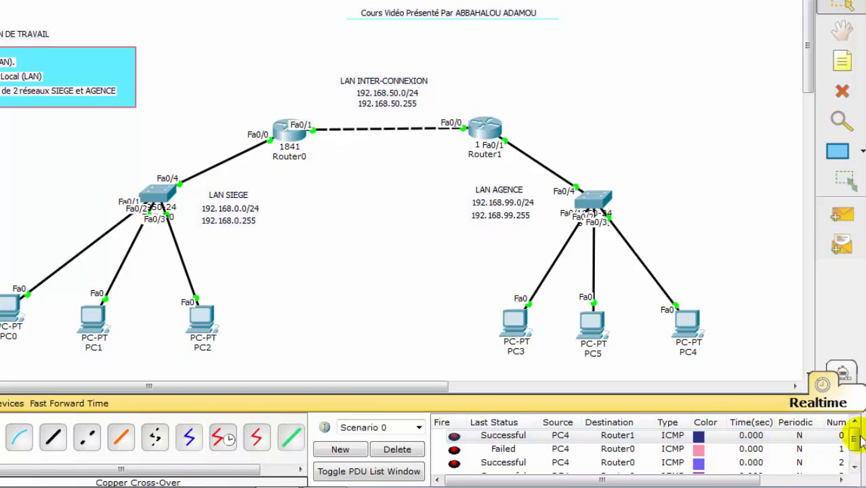
{"action": "scroll", "coordinate": [845, 439], "scroll_direction": "down", "scroll_amount": 1}
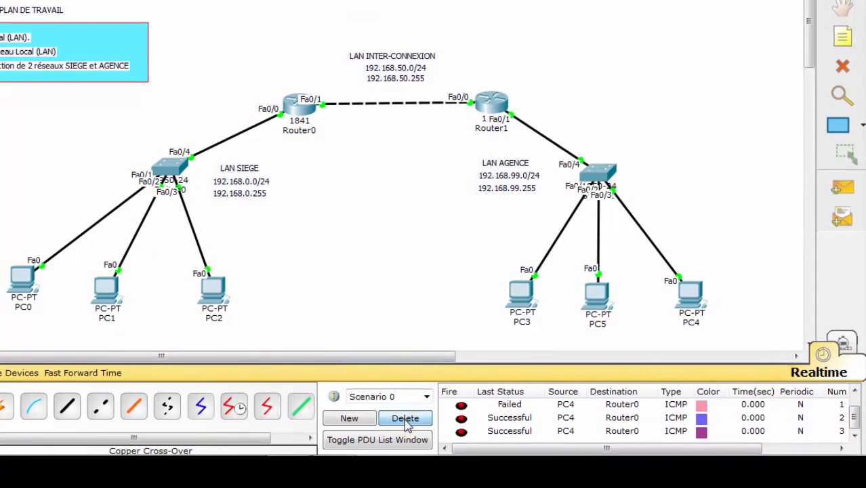
Step: Clear the PDUs of Scenario 0 and send a simple PDU from PC5 to Router0
{"action": "left_click", "coordinate": [398, 447]}
{"action": "left_click", "coordinate": [842, 214]}
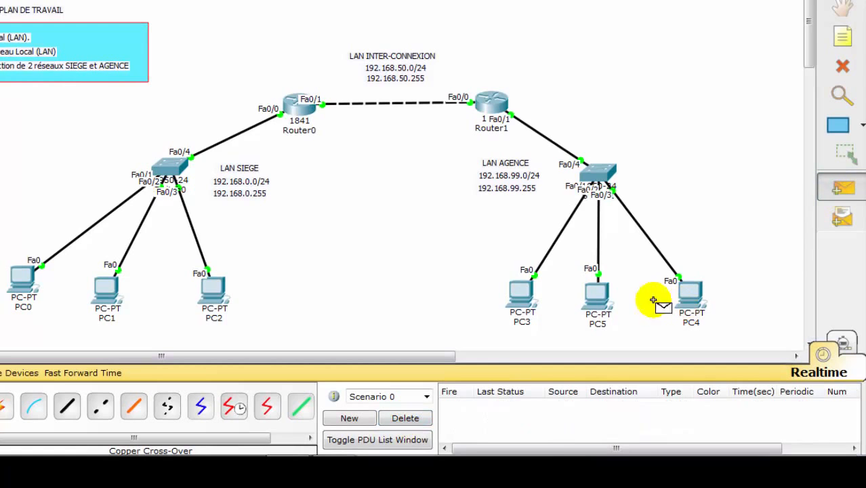
{"action": "left_click", "coordinate": [596, 293]}
{"action": "left_click", "coordinate": [302, 103]}
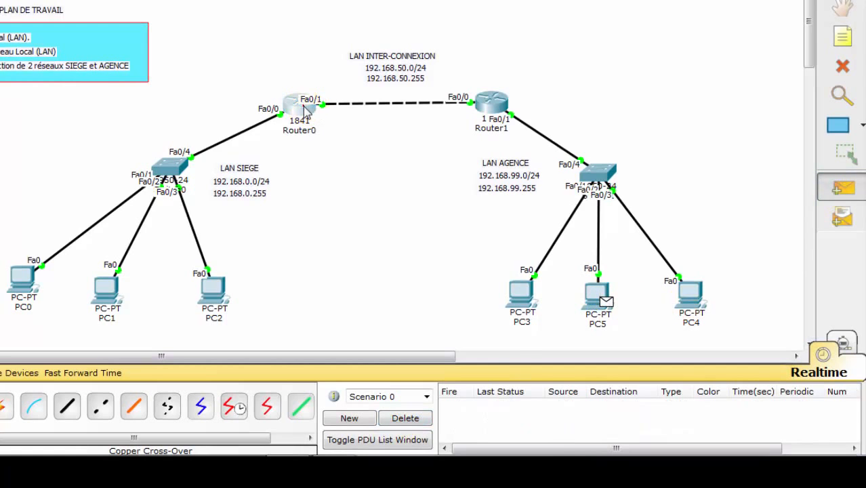
{"action": "left_click", "coordinate": [762, 303]}
Step: Send two successive simple PDUs from PC5 in LAN AGENCE to PC0 in LAN SIEGE
{"action": "left_click", "coordinate": [842, 188]}
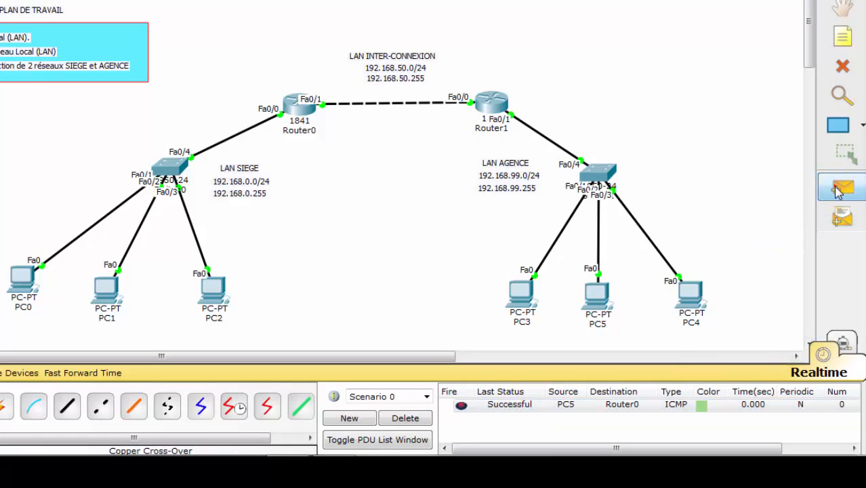
{"action": "left_click", "coordinate": [598, 292]}
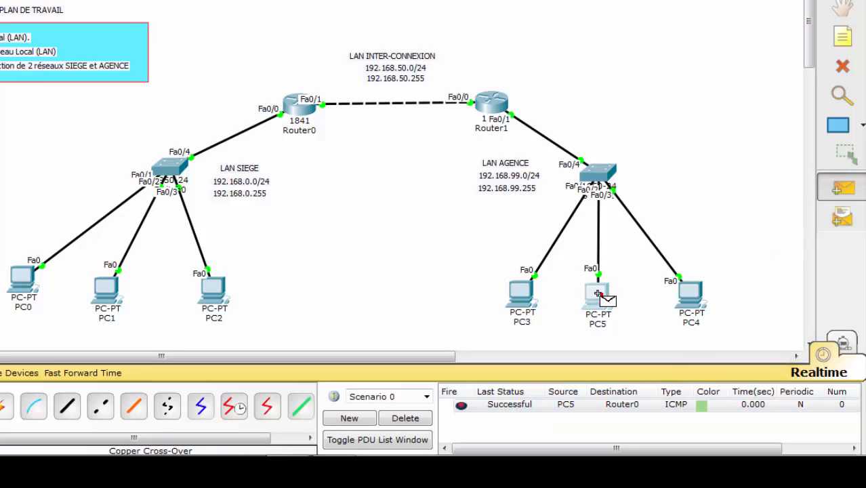
{"action": "left_click", "coordinate": [23, 282]}
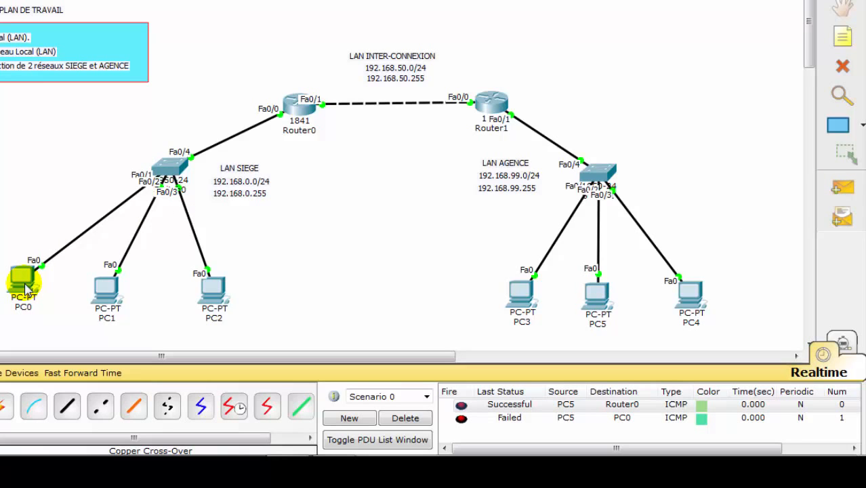
{"action": "left_click", "coordinate": [842, 188]}
{"action": "left_click", "coordinate": [580, 299]}
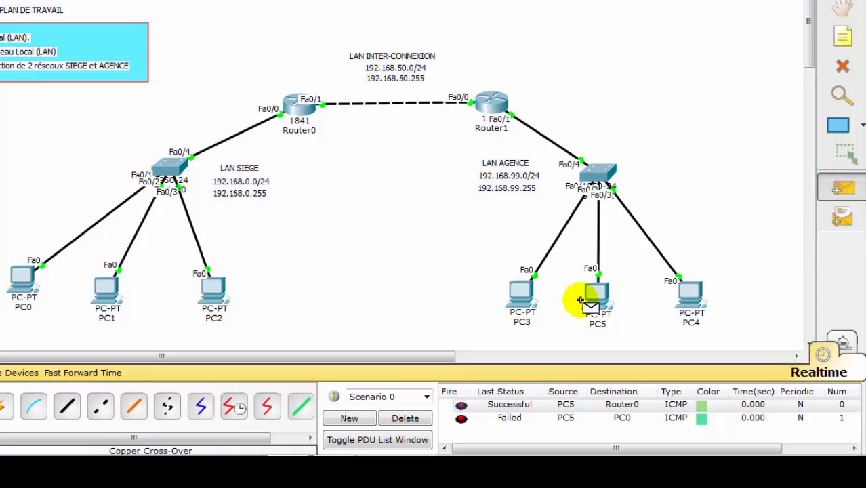
{"action": "left_click", "coordinate": [25, 278]}
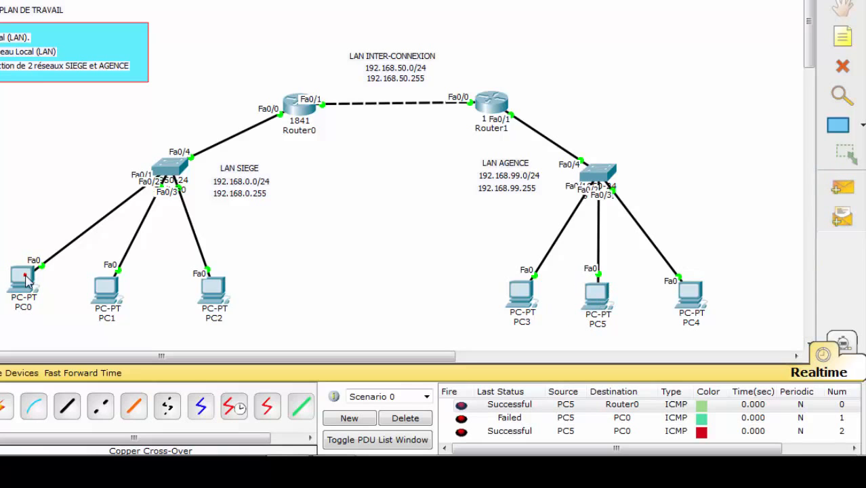
Step: Clear the PDUs of Scenario 0 and send two successive simple PDUs from PC5 to PC2
{"action": "left_click", "coordinate": [414, 420]}
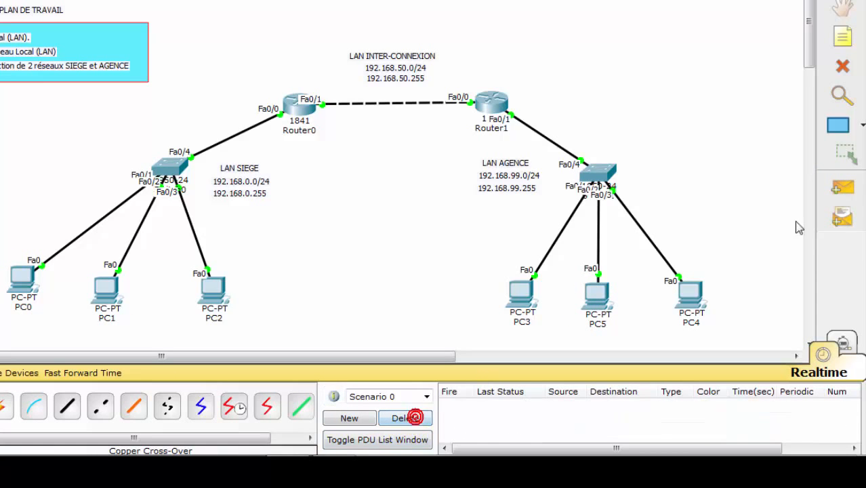
{"action": "left_click", "coordinate": [842, 188]}
{"action": "left_click", "coordinate": [598, 290]}
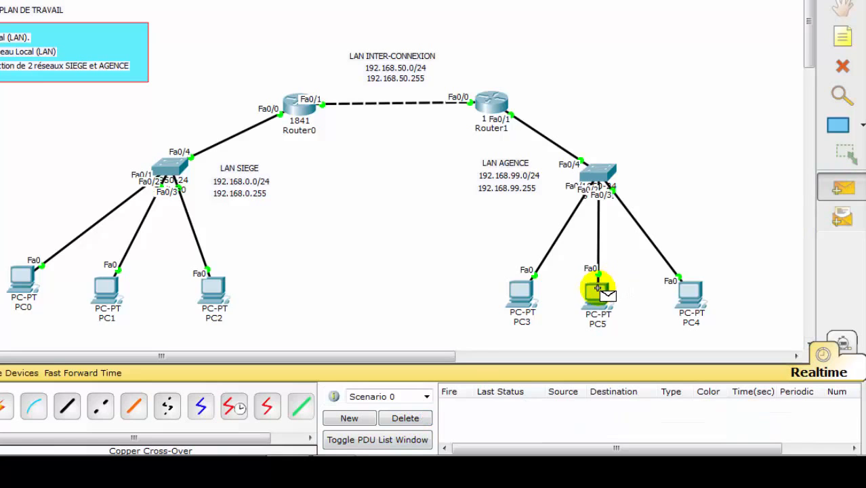
{"action": "left_click", "coordinate": [211, 287]}
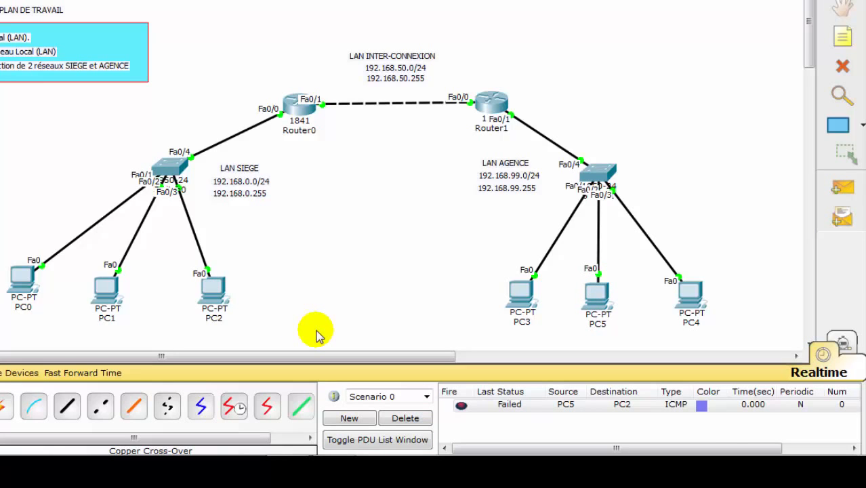
{"action": "left_click", "coordinate": [842, 188]}
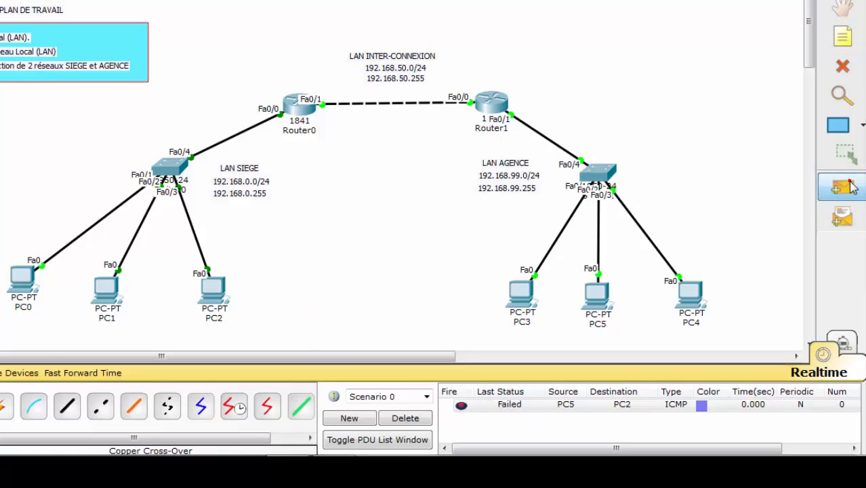
{"action": "left_click", "coordinate": [598, 293]}
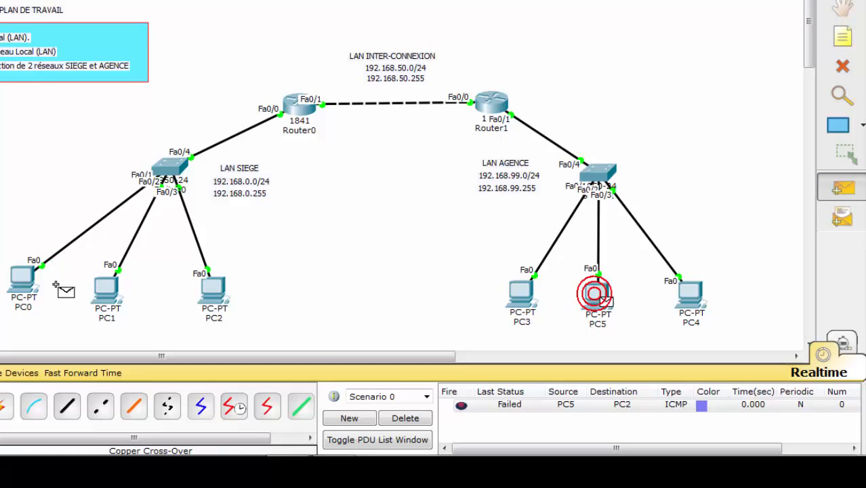
{"action": "left_click", "coordinate": [195, 291]}
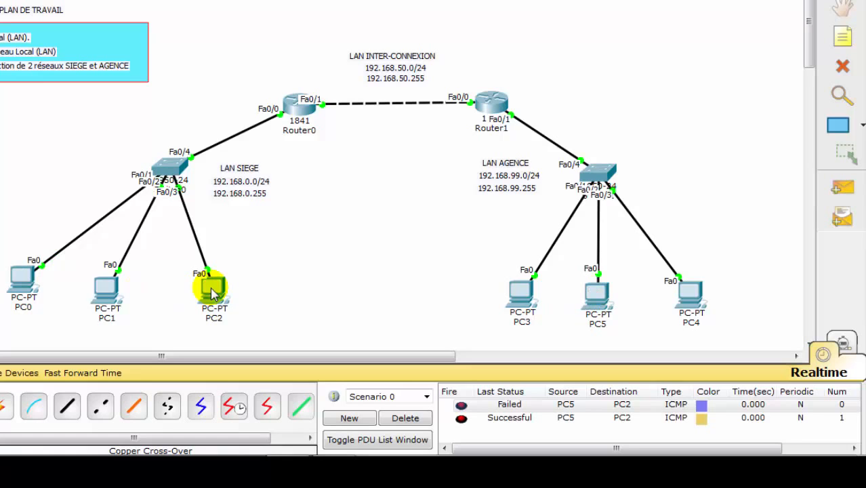
Step: Send simple PDUs from PC3 and from PC4 to PC2 and check their status in the PDU list
{"action": "left_click", "coordinate": [842, 188]}
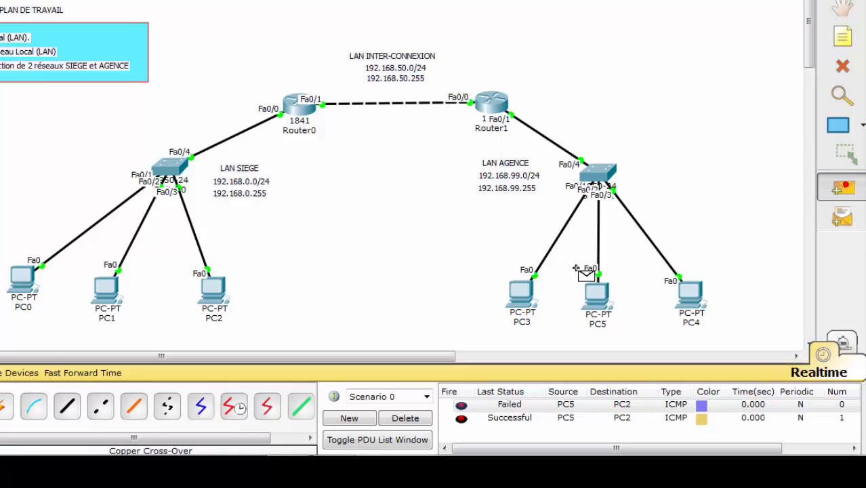
{"action": "left_click", "coordinate": [513, 295]}
{"action": "left_click", "coordinate": [215, 284]}
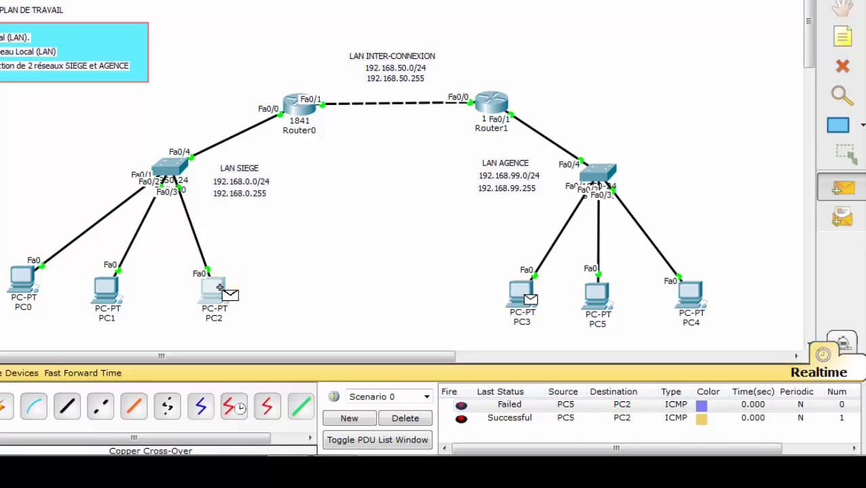
{"action": "left_click", "coordinate": [842, 188]}
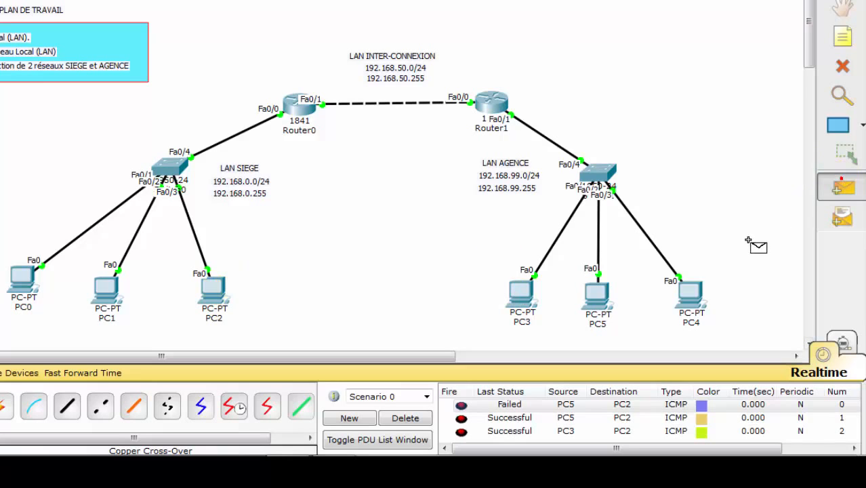
{"action": "left_click", "coordinate": [683, 293]}
{"action": "left_click", "coordinate": [218, 284]}
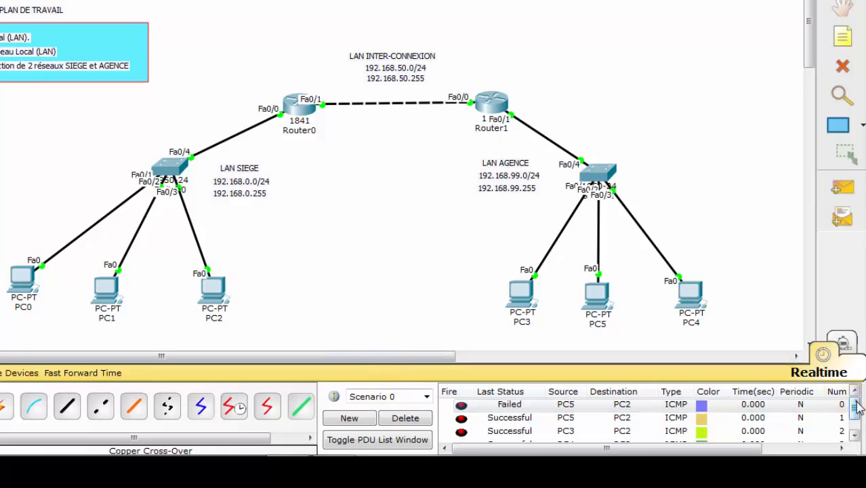
{"action": "scroll", "coordinate": [855, 420], "scroll_direction": "down", "scroll_amount": 1}
{"action": "left_click", "coordinate": [792, 405]}
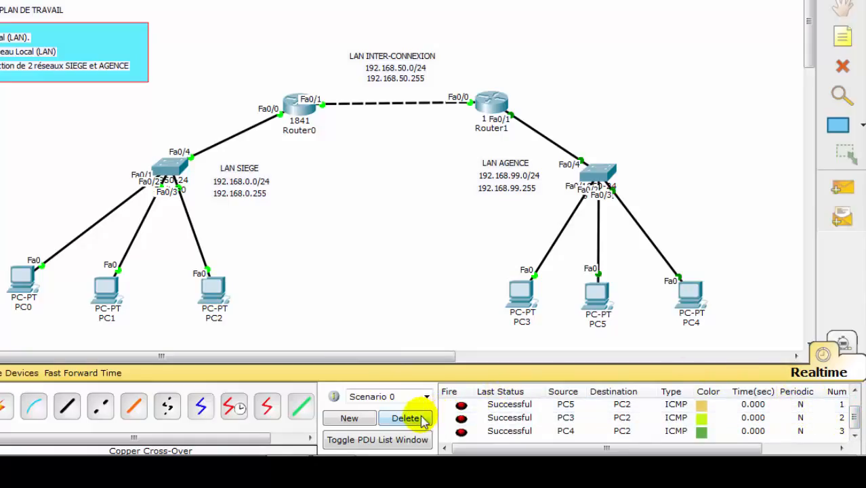
Step: Clear the PDUs of Scenario 0 and test the reverse direction with a simple PDU from PC1 to PC5
{"action": "left_click", "coordinate": [407, 418]}
{"action": "left_click", "coordinate": [840, 186]}
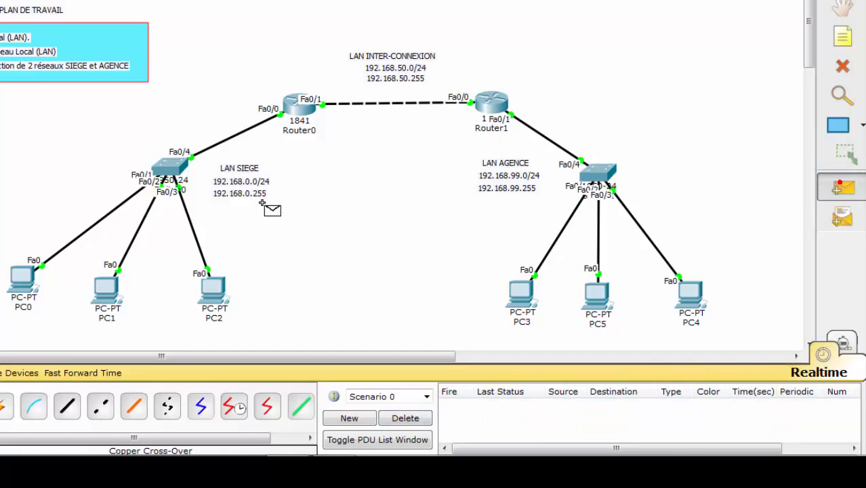
{"action": "left_click", "coordinate": [110, 287]}
{"action": "left_click", "coordinate": [546, 290]}
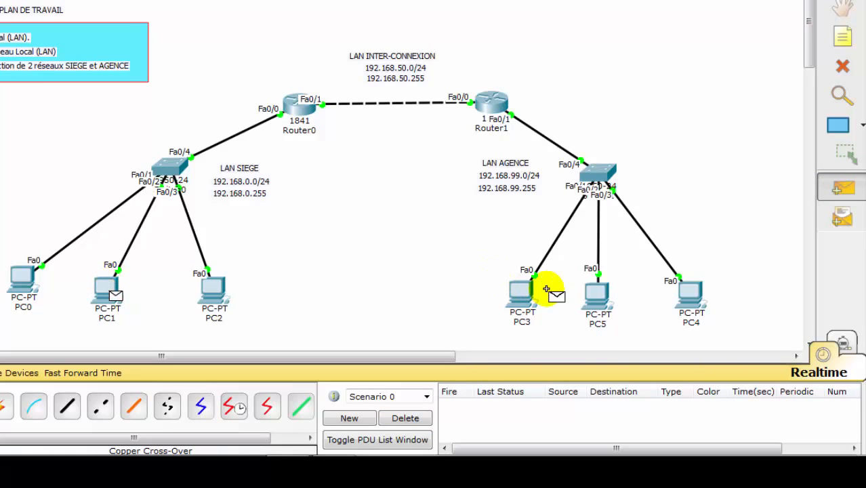
{"action": "left_click", "coordinate": [594, 293]}
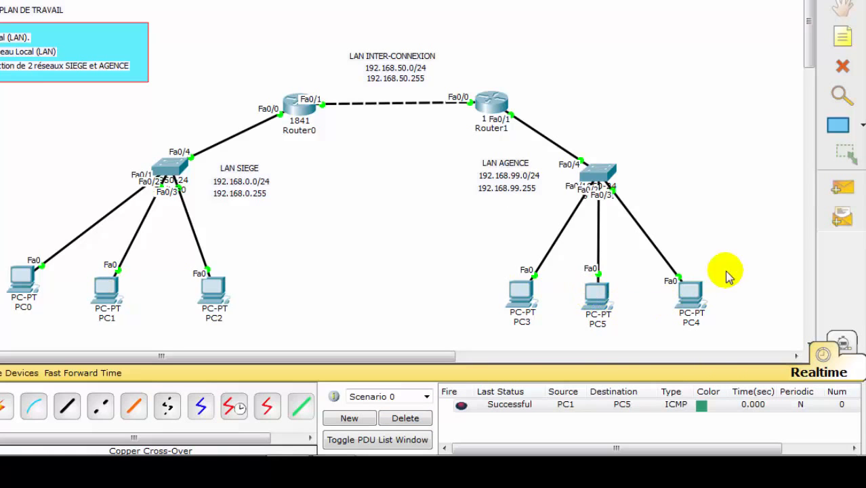
Step: Send a simple PDU from PC2 to PC4, check its status, and clear the PDUs of Scenario 0
{"action": "left_click", "coordinate": [842, 187]}
{"action": "left_click", "coordinate": [208, 293]}
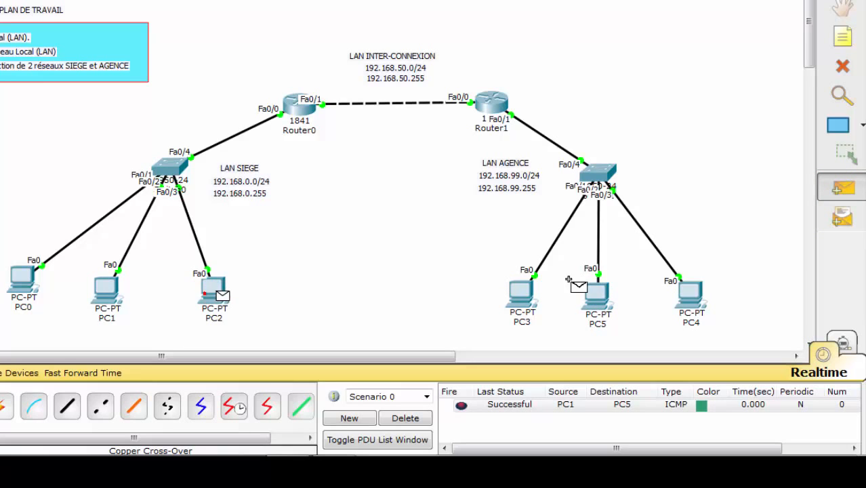
{"action": "left_click", "coordinate": [688, 295]}
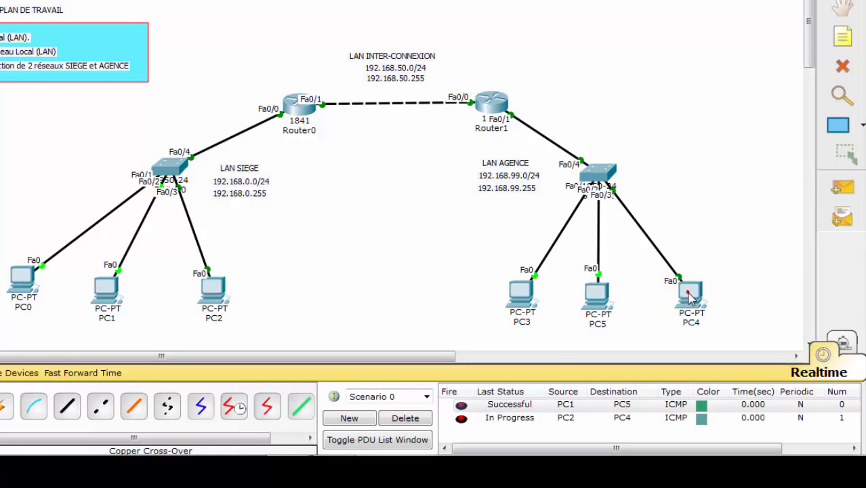
{"action": "left_click", "coordinate": [400, 418]}
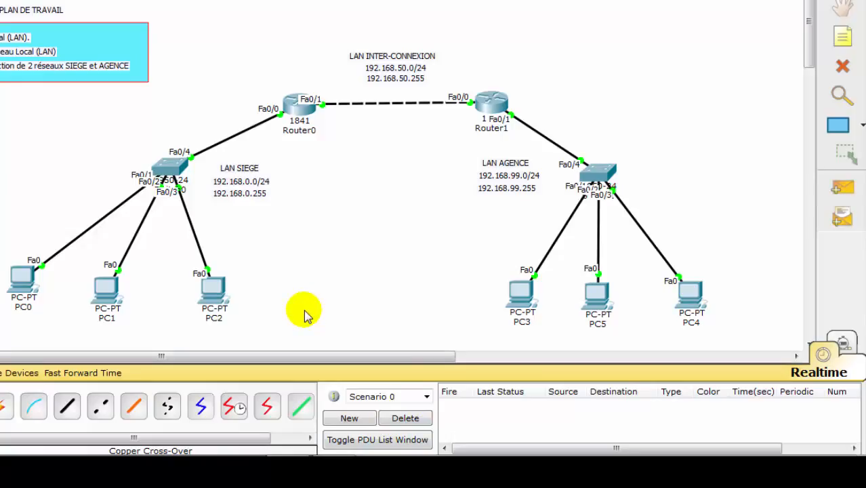
Step: Ping PC2 at 192.168.0.3 from PC4's Command Prompt, checking the address in PC2's IP Configuration before running the command
{"action": "left_click", "coordinate": [687, 294]}
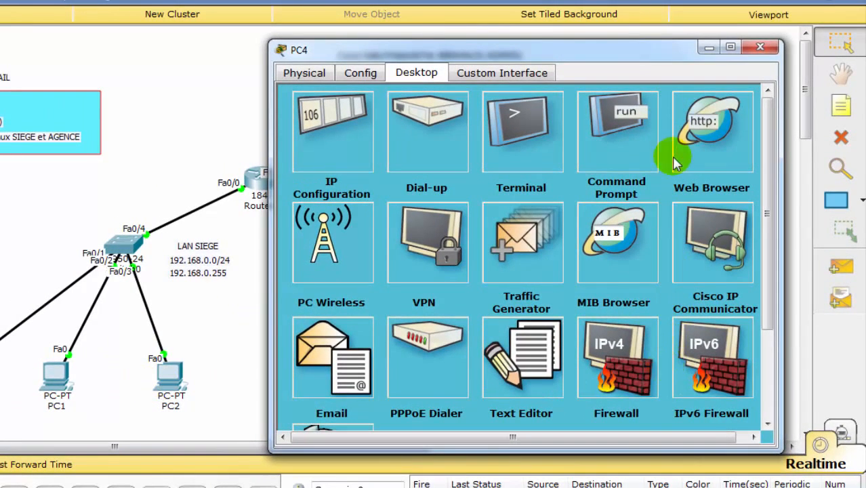
{"action": "left_click", "coordinate": [612, 128]}
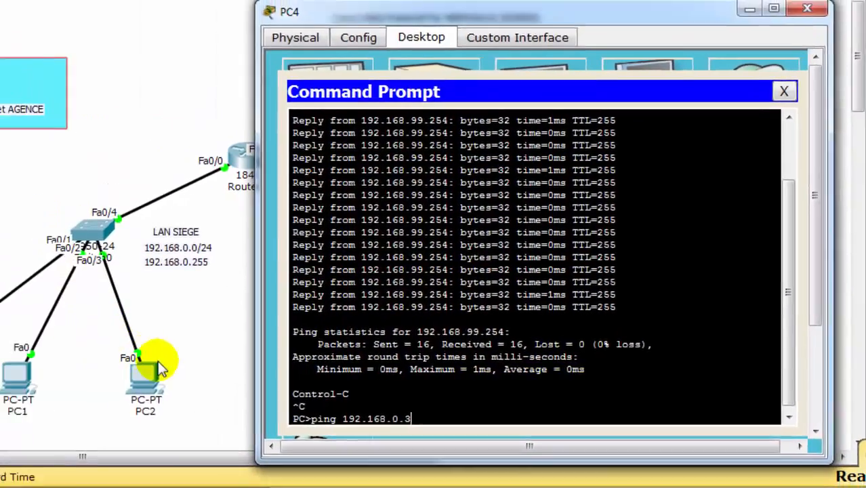
{"action": "left_click", "coordinate": [257, 377]}
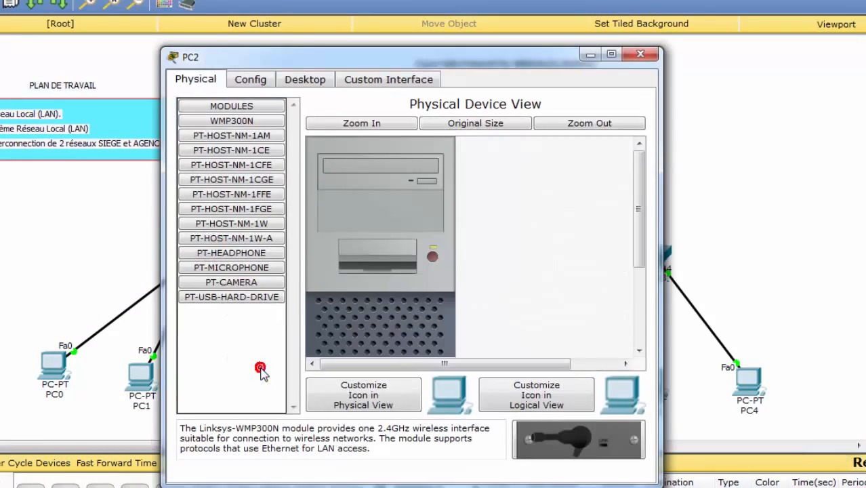
{"action": "left_click", "coordinate": [302, 80]}
{"action": "left_click", "coordinate": [260, 139]}
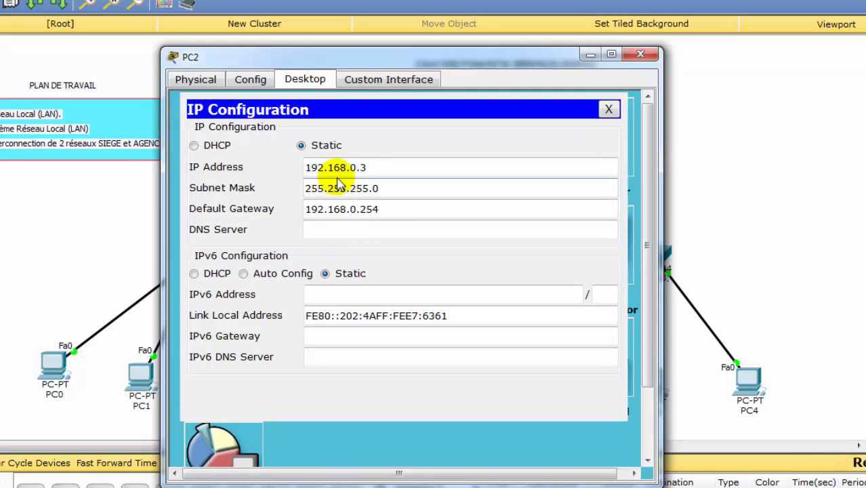
{"action": "left_click", "coordinate": [642, 53]}
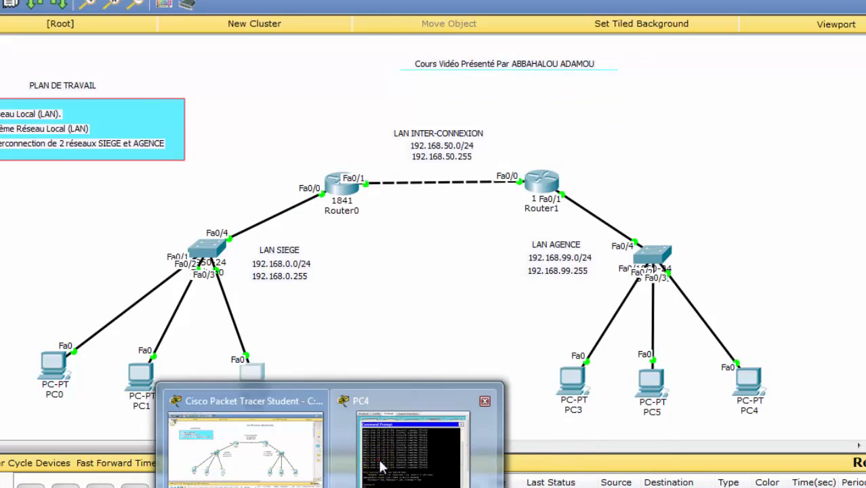
{"action": "left_click", "coordinate": [383, 464]}
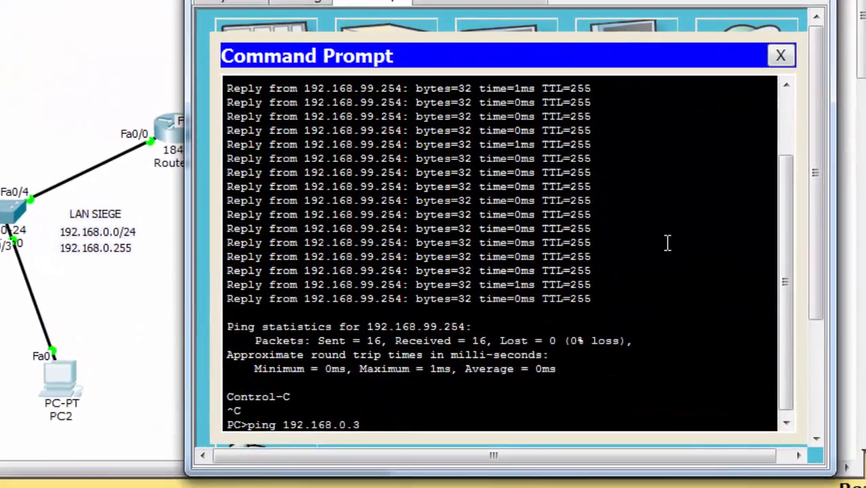
{"action": "key", "text": "Return"}
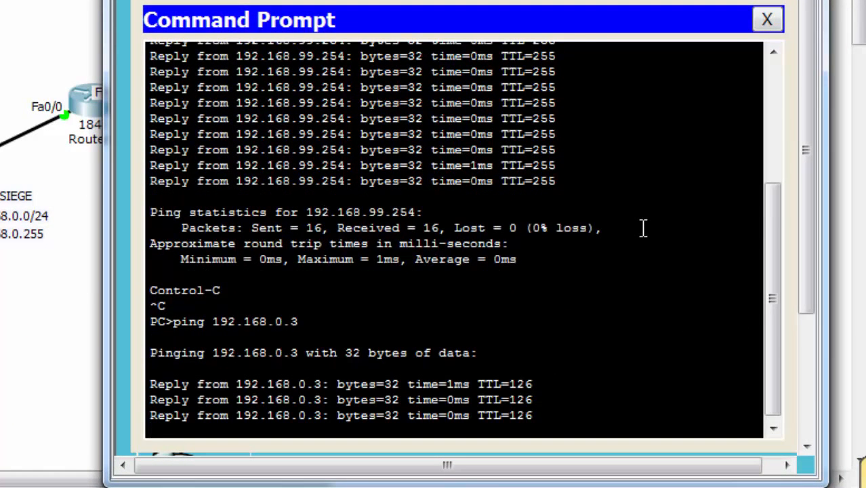
Step: Run a continuous ping to PC2 from PC4 with the command ping -t 192.168.0.3
{"action": "key", "text": "Up"}
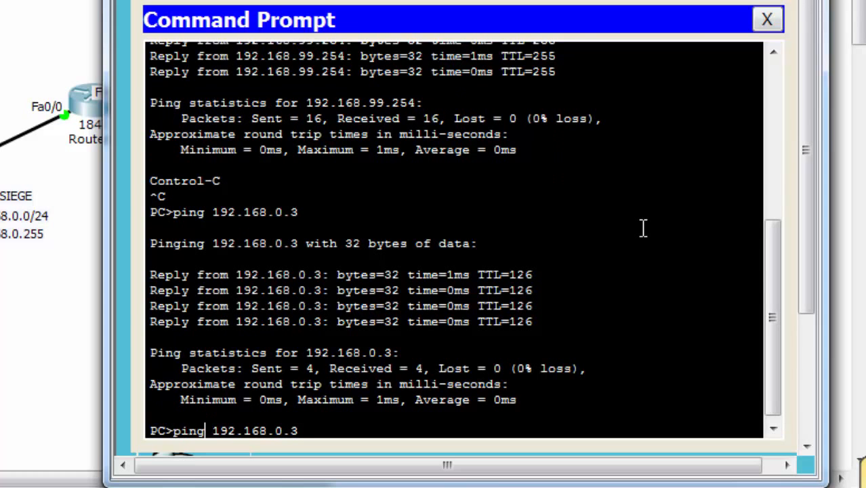
{"action": "key", "text": "Left"}
{"action": "key", "text": "Left"}
{"action": "key", "text": "Left"}
{"action": "key", "text": "Left"}
{"action": "key", "text": "Left"}
{"action": "key", "text": "Left"}
{"action": "key", "text": "Left"}
{"action": "key", "text": "Left"}
{"action": "key", "text": "Left"}
{"action": "key", "text": "Left"}
{"action": "key", "text": "Left"}
{"action": "type", "text": "-t"}
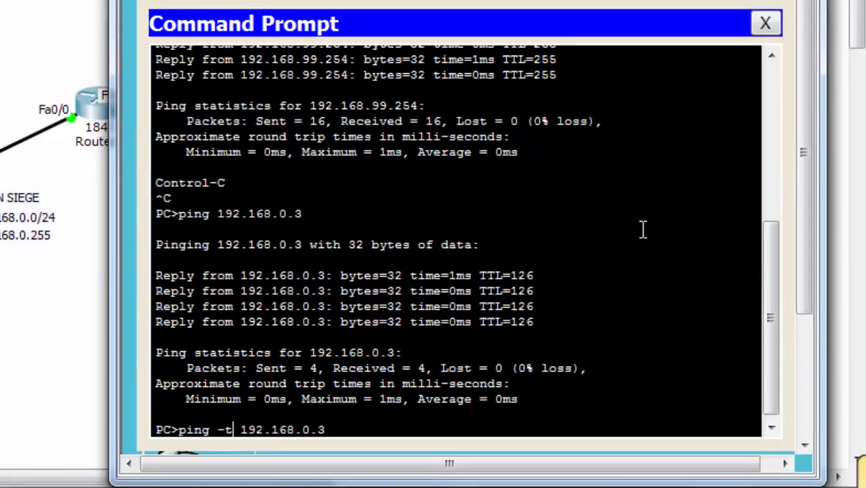
{"action": "key", "text": "Return"}
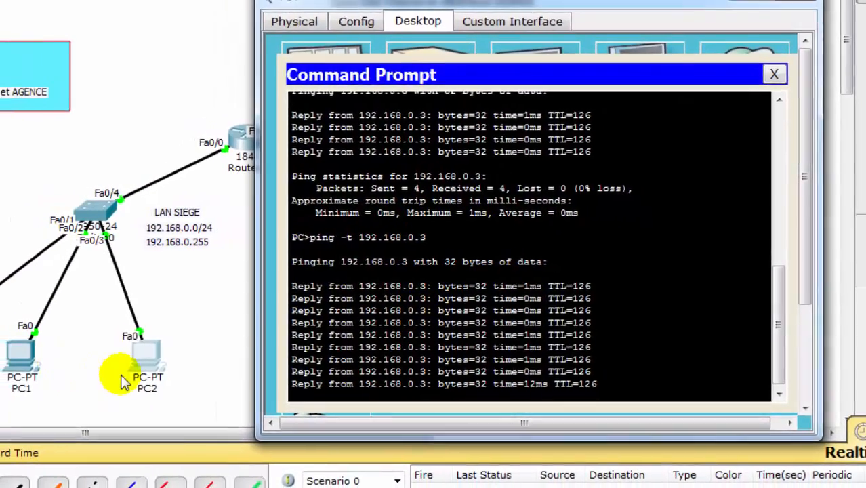
Step: Bring PC4's Command Prompt back in front of the topology, reposition its window and dismiss the Outil Capture window
{"action": "left_click", "coordinate": [137, 338]}
{"action": "left_click", "coordinate": [168, 367]}
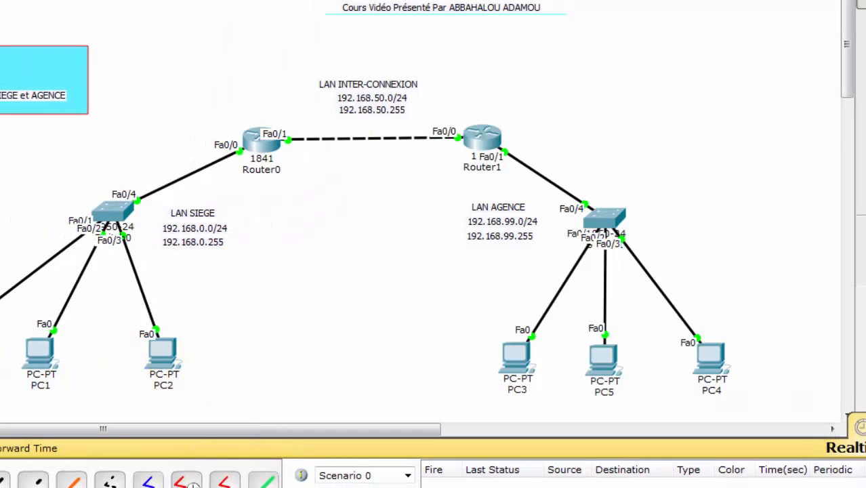
{"action": "mouse_move", "coordinate": [251, 487]}
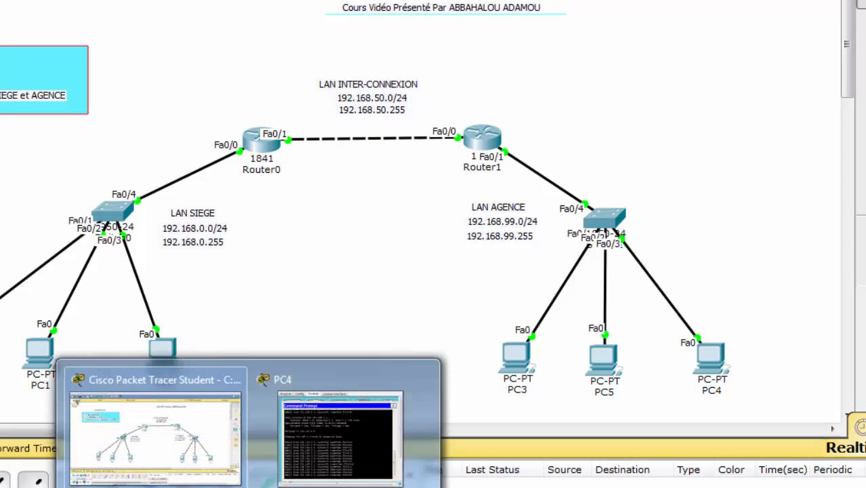
{"action": "left_click", "coordinate": [299, 459]}
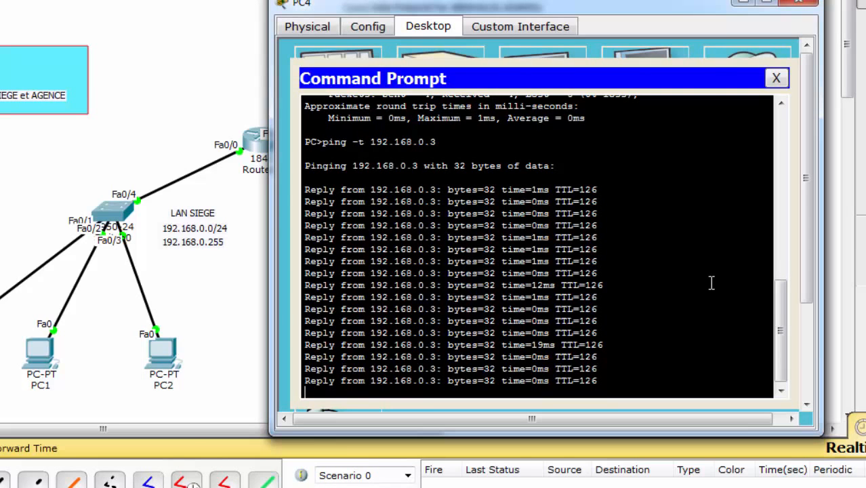
{"action": "left_click_drag", "start_coordinate": [674, 17], "coordinate": [279, 0]}
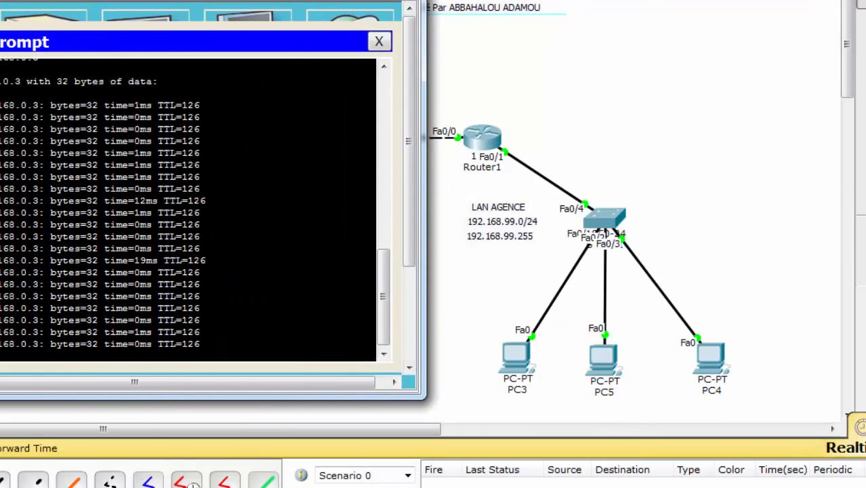
{"action": "left_click_drag", "start_coordinate": [204, 42], "coordinate": [458, 28]}
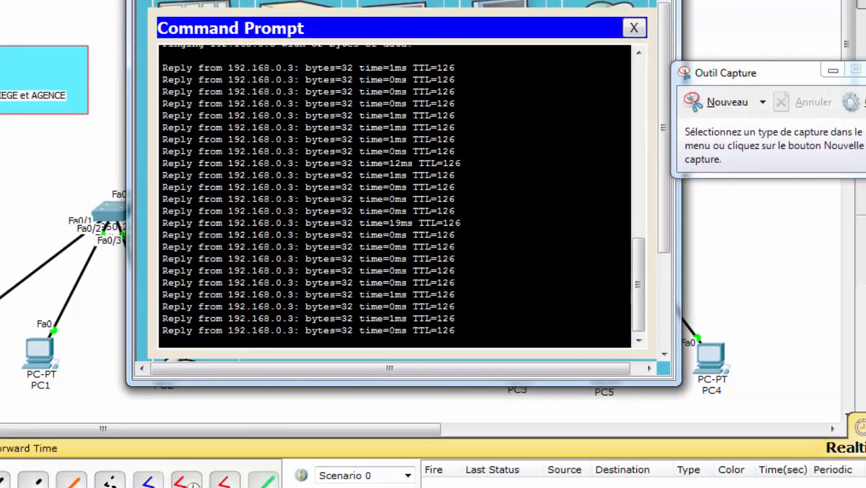
{"action": "left_click", "coordinate": [865, 70]}
{"action": "left_click_drag", "start_coordinate": [504, 0], "coordinate": [635, 0]}
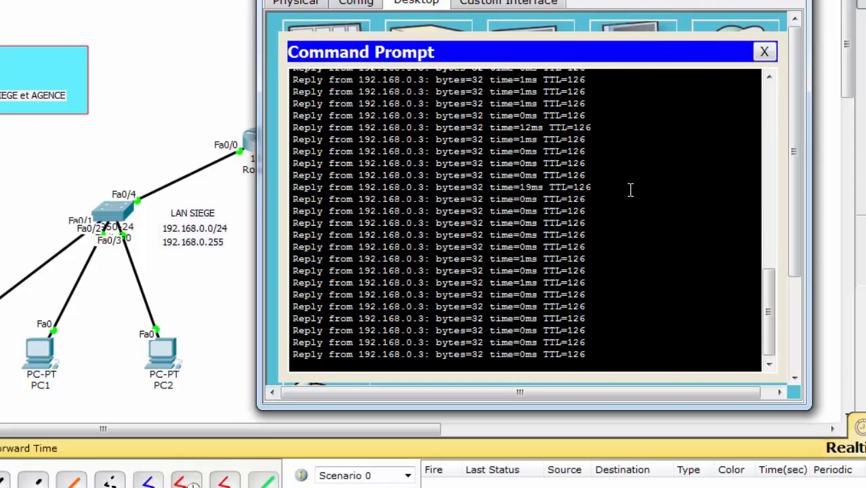
Step: Stop the continuous ping on PC4 and close its Command Prompt and device window
{"action": "key", "text": "ctrl+c"}
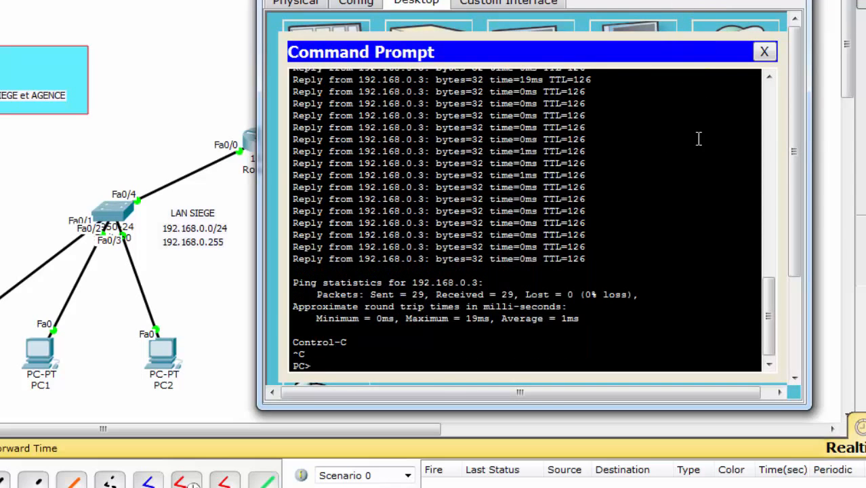
{"action": "left_click", "coordinate": [763, 51]}
{"action": "left_click", "coordinate": [788, 1]}
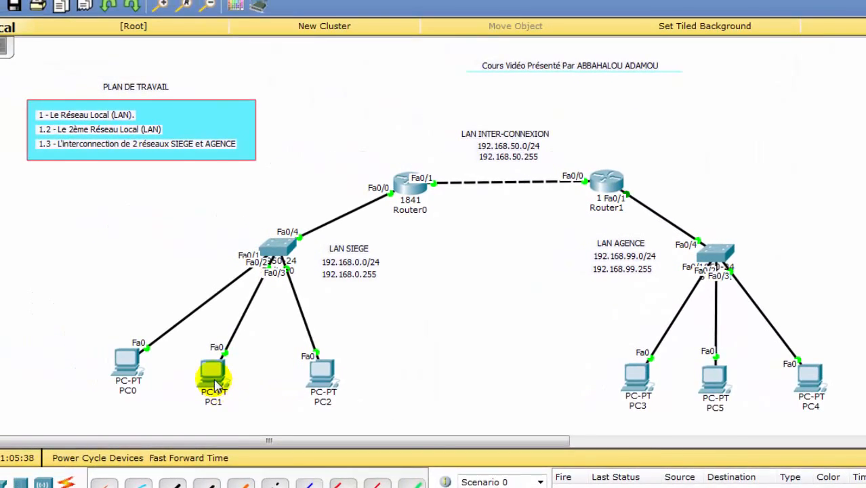
Step: Test the reverse direction by running ping 192.168.99.2 from PC1's Command Prompt
{"action": "left_click", "coordinate": [220, 388]}
{"action": "left_click", "coordinate": [384, 87]}
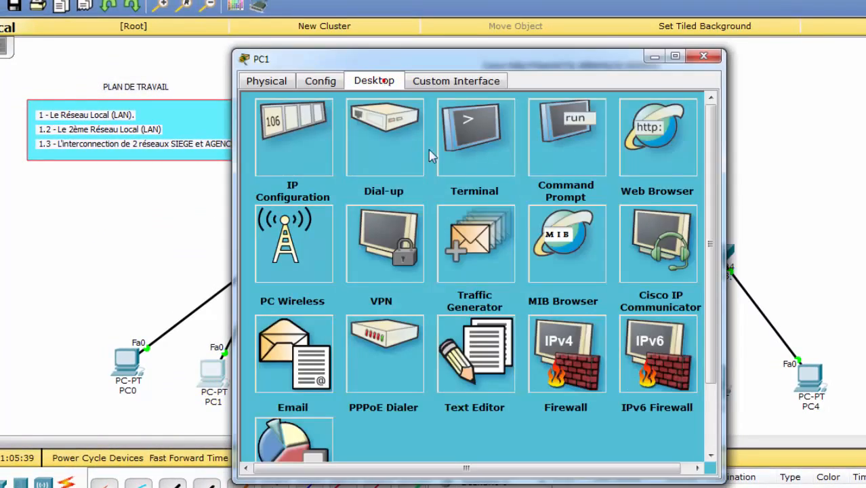
{"action": "left_click", "coordinate": [568, 141]}
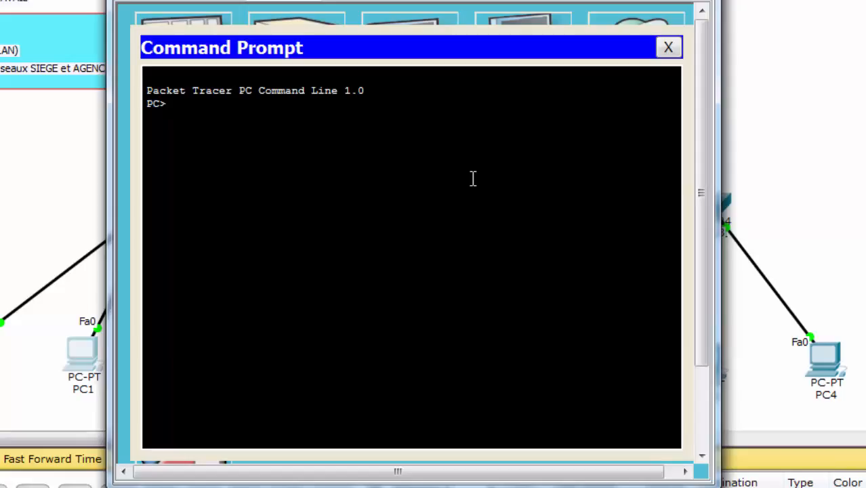
{"action": "type", "text": "ping 192.168"}
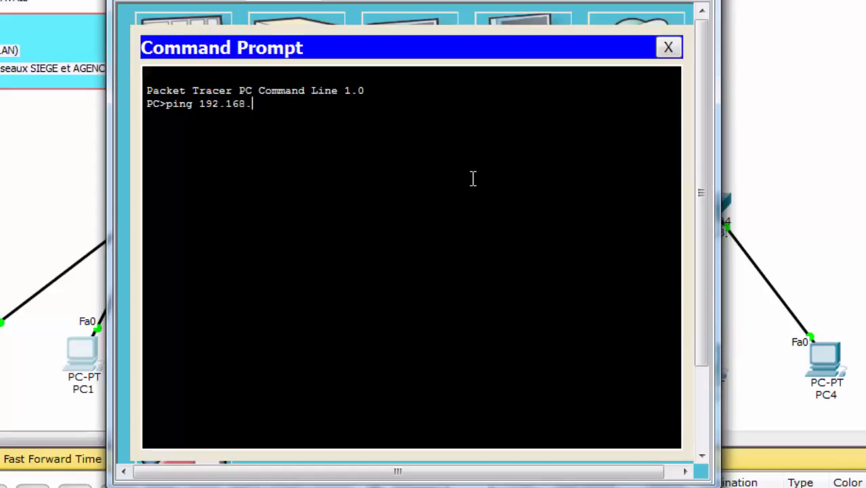
{"action": "type", "text": ".99.2"}
{"action": "key", "text": "Return"}
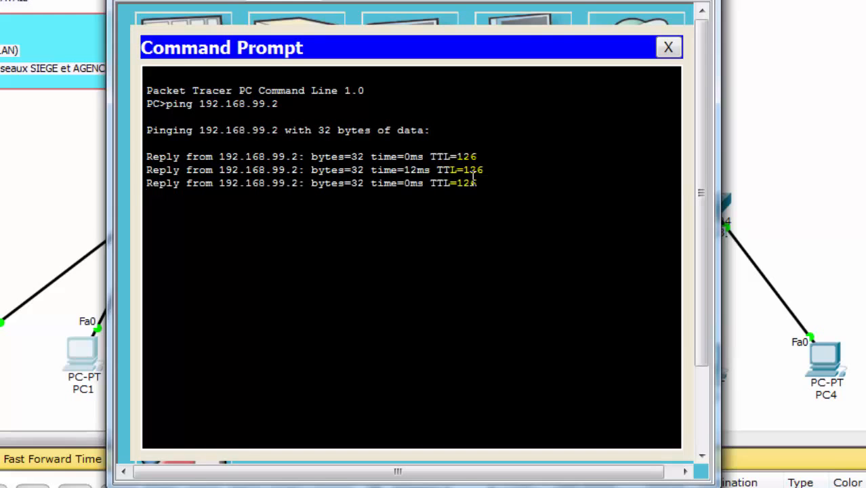
Step: Run a continuous ping to the AGENCE LAN from PC1 with the command ping -t 192.168.99.2
{"action": "key", "text": "Up"}
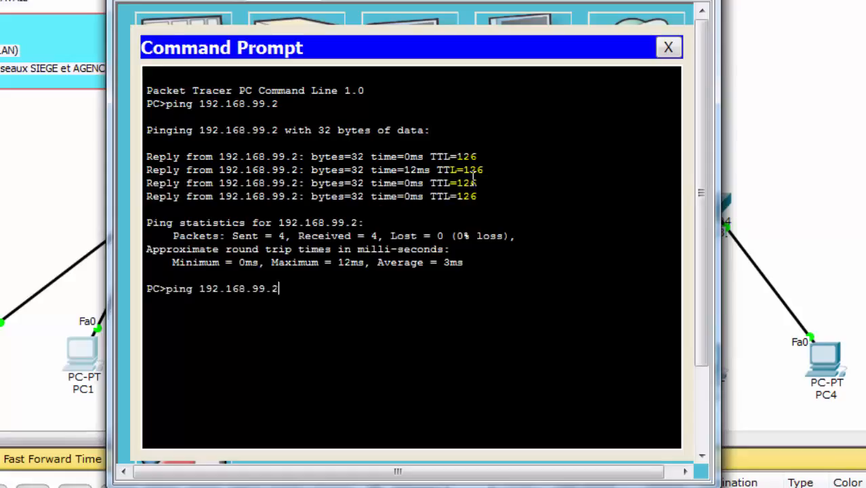
{"action": "key", "text": "Left"}
{"action": "key", "text": "Left"}
{"action": "key", "text": "Left"}
{"action": "key", "text": "Left"}
{"action": "key", "text": "Left"}
{"action": "key", "text": "Left"}
{"action": "key", "text": "Left"}
{"action": "key", "text": "Left"}
{"action": "key", "text": "Left"}
{"action": "key", "text": "Left"}
{"action": "key", "text": "Left"}
{"action": "key", "text": "Left"}
{"action": "key", "text": "Left"}
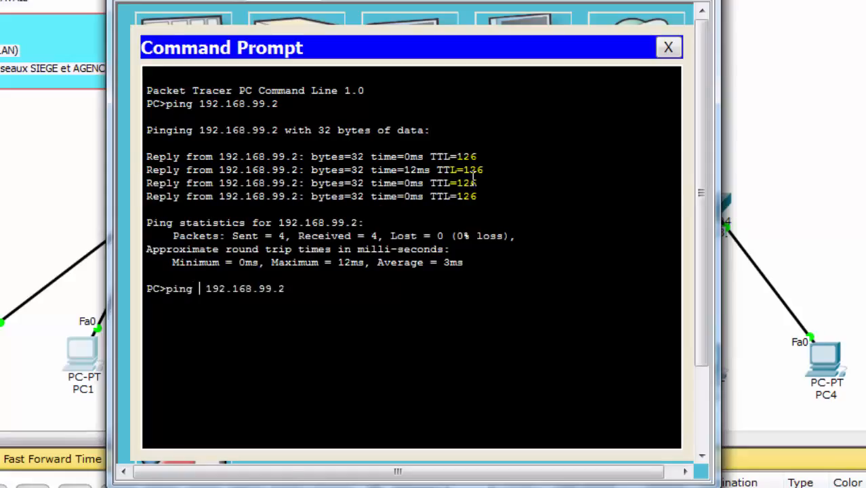
{"action": "type", "text": "-t"}
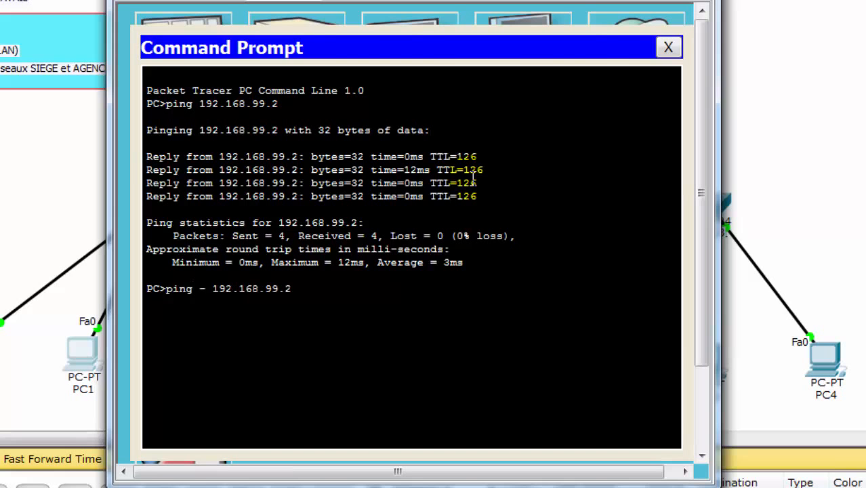
{"action": "key", "text": "Return"}
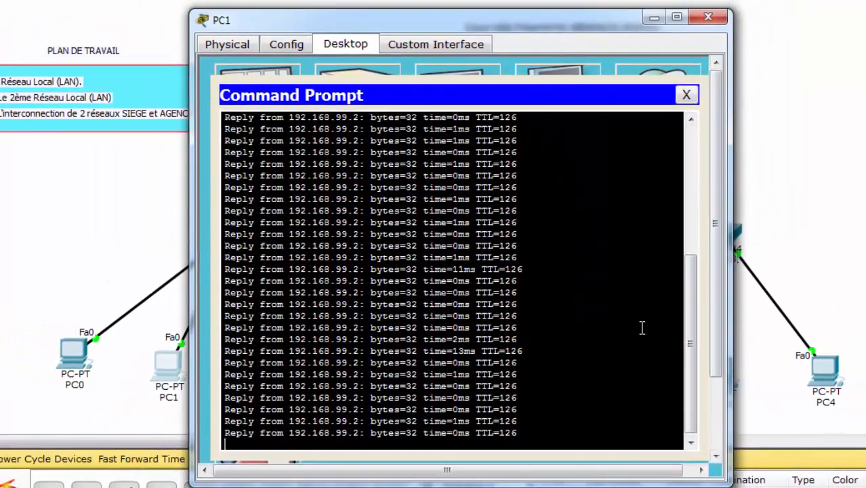
Step: Stop the continuous ping on PC1 and close its Command Prompt and device window
{"action": "key", "text": "ctrl+c"}
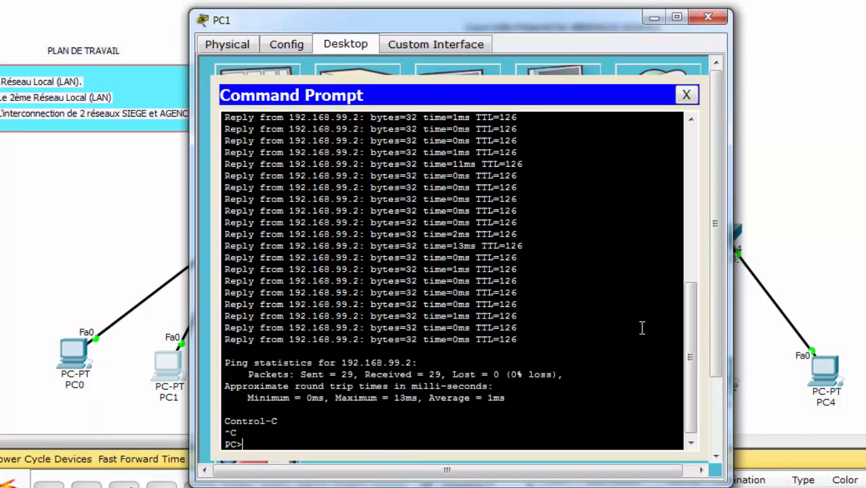
{"action": "left_click", "coordinate": [685, 94]}
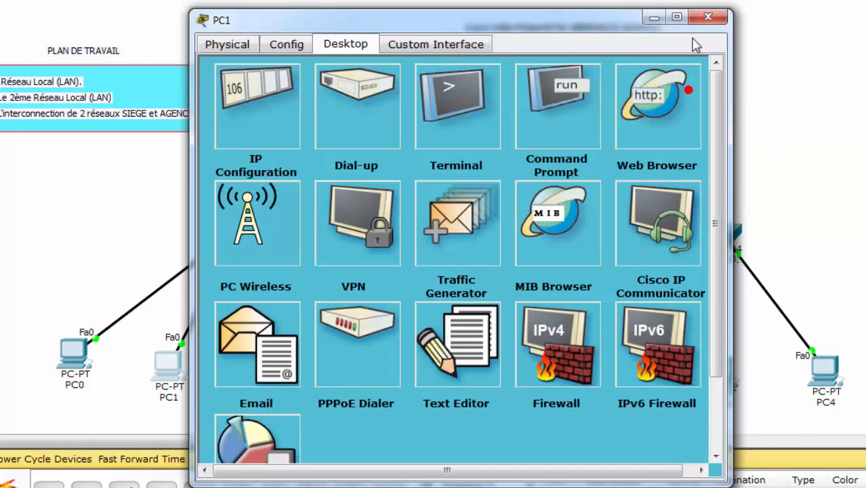
{"action": "left_click", "coordinate": [706, 17]}
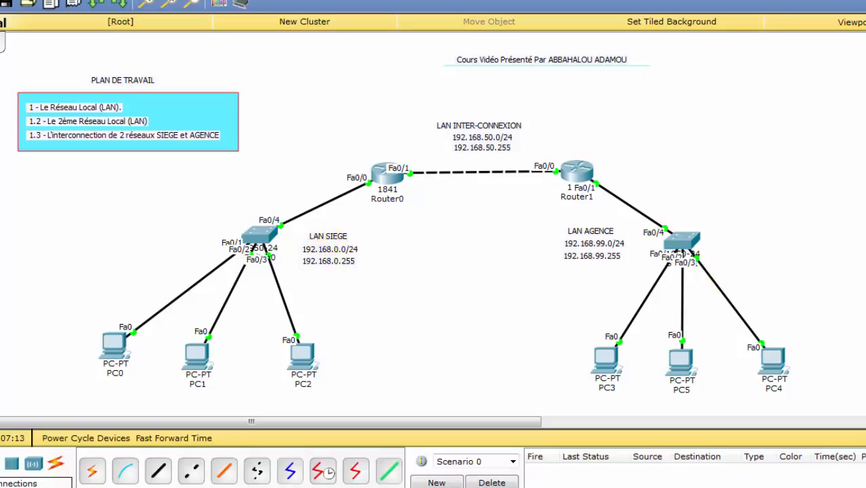
Step: Review the LAN SIEGE, LAN AGENCE and LAN INTER-CONNEXION addressing labels on the topology by selecting each group in turn
{"action": "left_click_drag", "start_coordinate": [370, 225], "coordinate": [312, 265]}
{"action": "left_click_drag", "start_coordinate": [393, 298], "coordinate": [394, 303]}
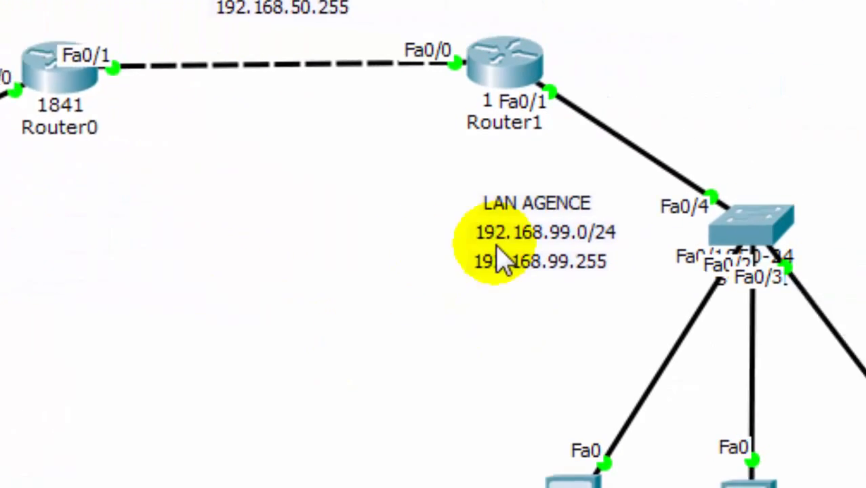
{"action": "left_click_drag", "start_coordinate": [617, 185], "coordinate": [451, 287]}
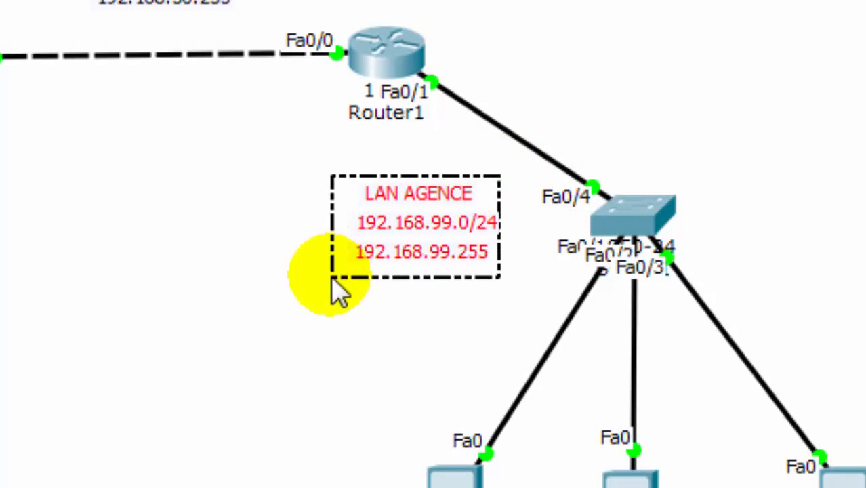
{"action": "left_click_drag", "start_coordinate": [332, 278], "coordinate": [339, 280]}
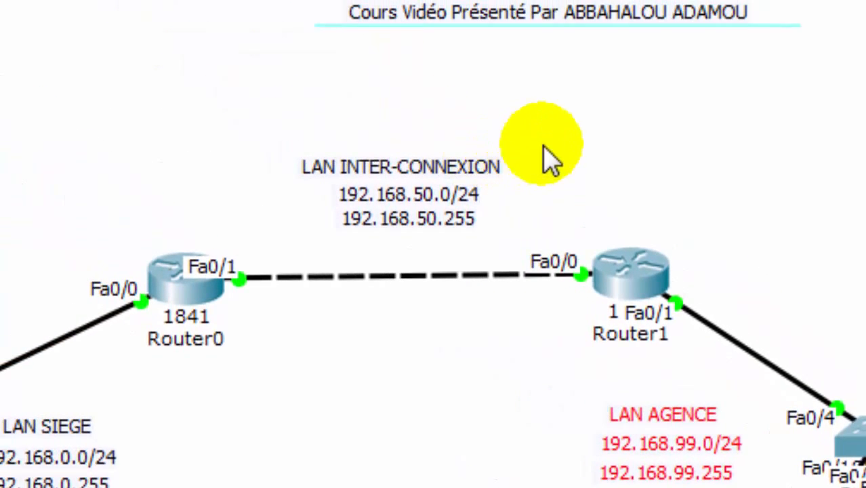
{"action": "left_click_drag", "start_coordinate": [522, 122], "coordinate": [300, 236]}
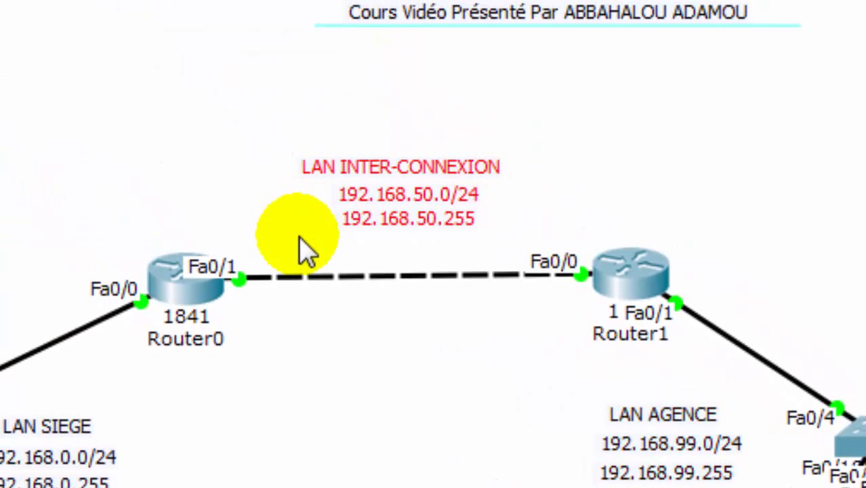